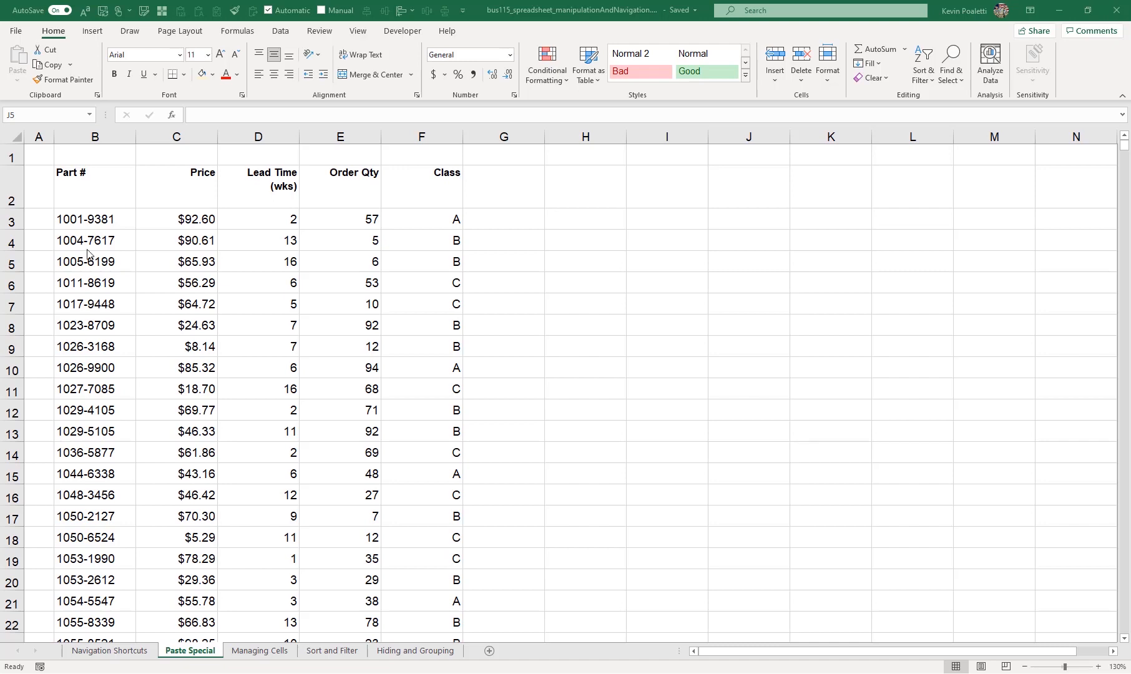
Clear the contents of all part records from row 10 down to the end of the data in columns B to F.
scroll(347, 383, "down", 10)
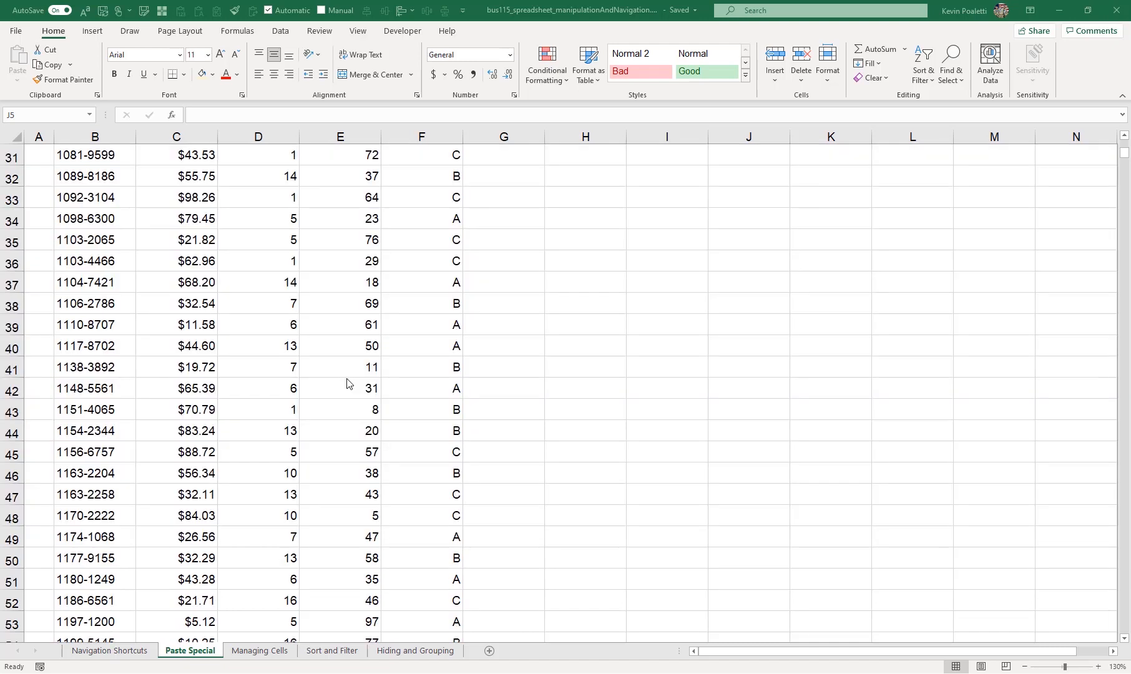
scroll(348, 383, "up", 10)
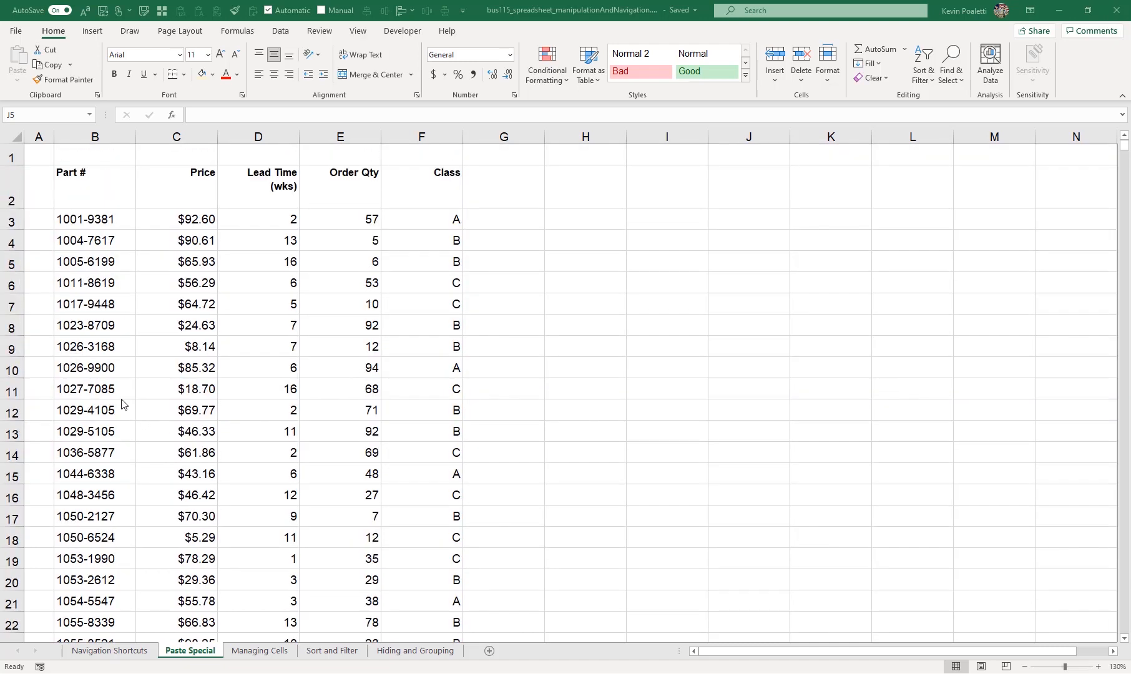
left_click(128, 373)
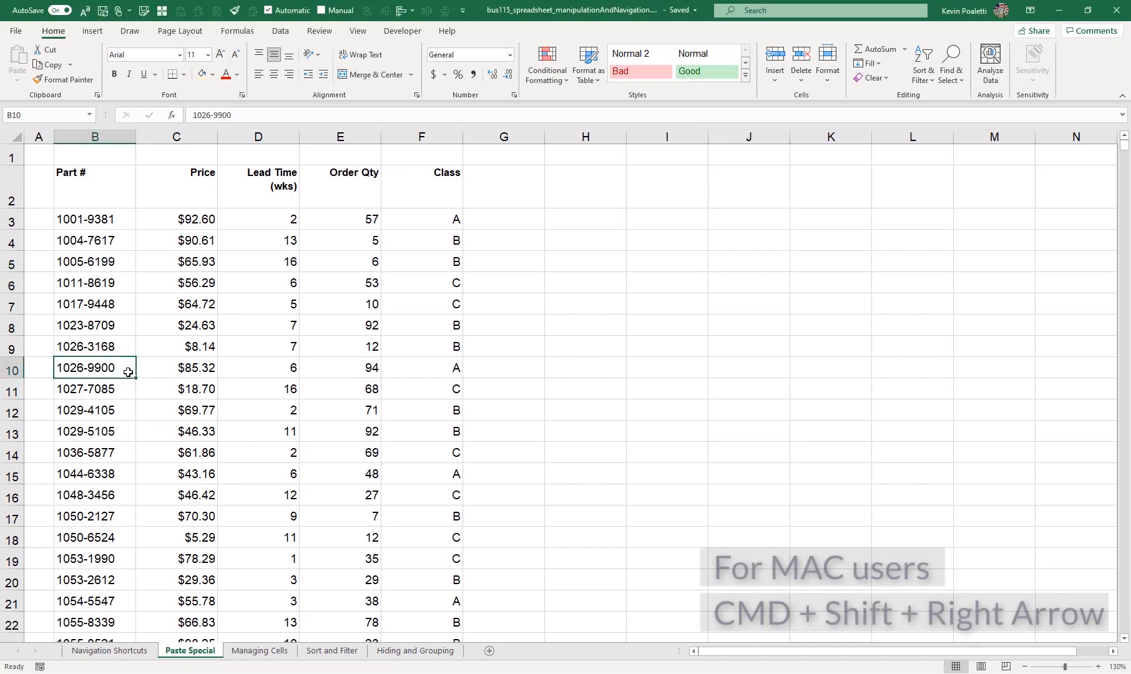
key("ctrl+shift+Right")
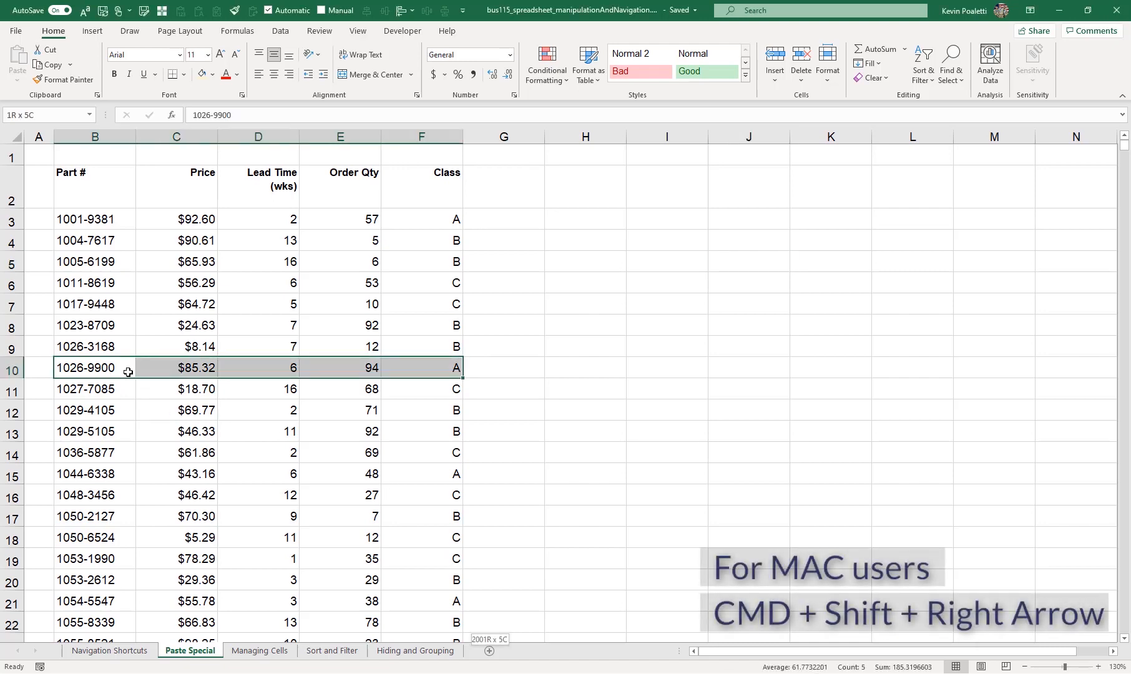
key("ctrl+shift+Down")
key("Delete")
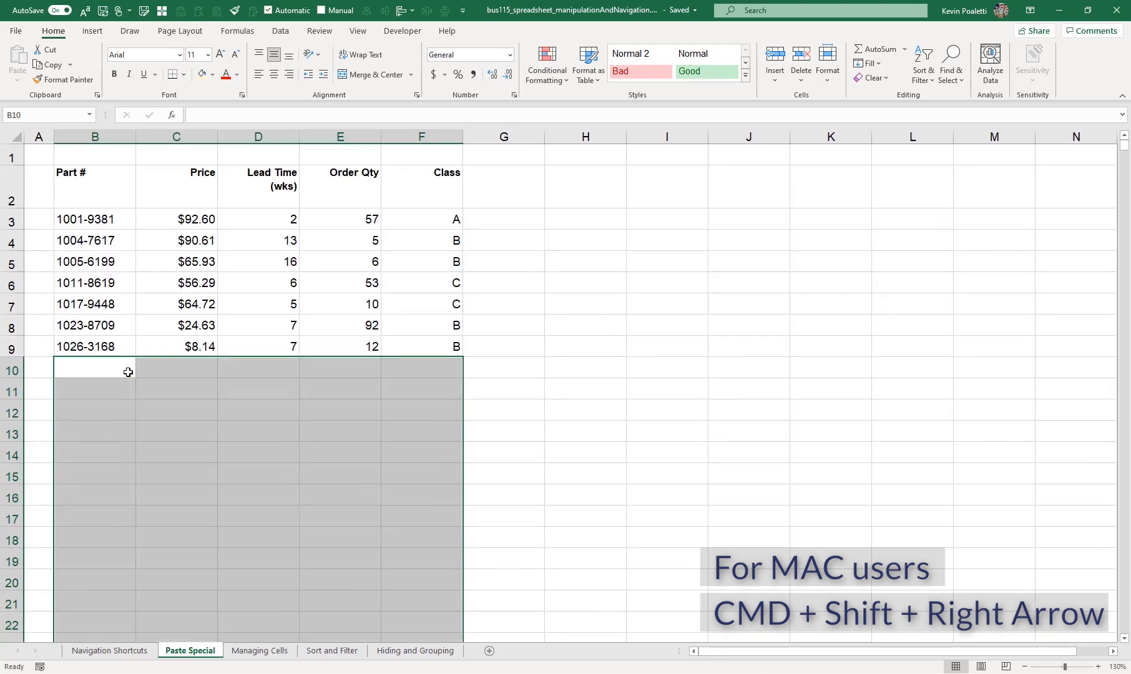
key("ctrl+Up")
key("ctrl+Up")
key("ctrl+Up")
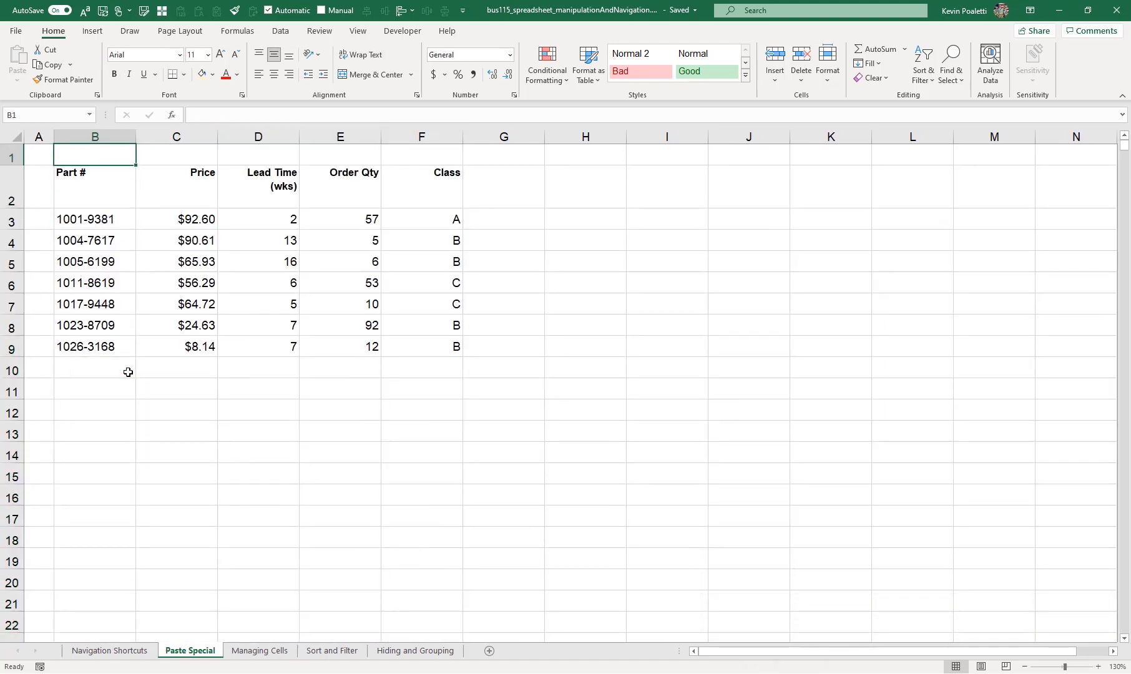
Insert a blank row above the first part record and enter the label Summary in B3.
right_click(10, 222)
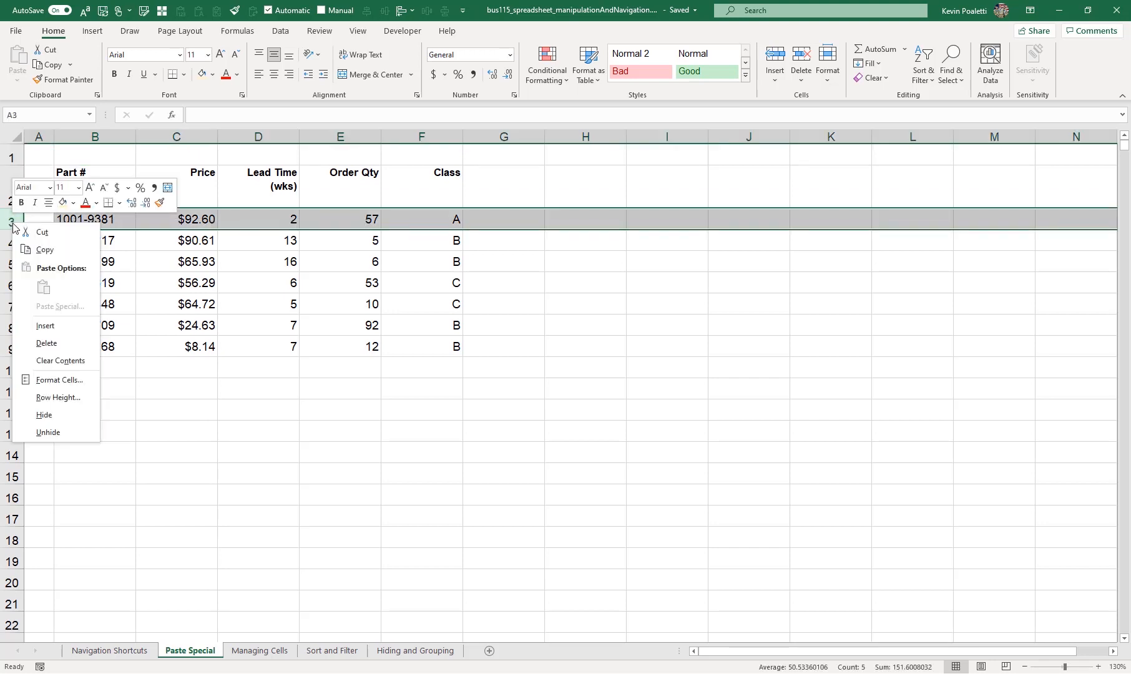
left_click(44, 326)
left_click(94, 236)
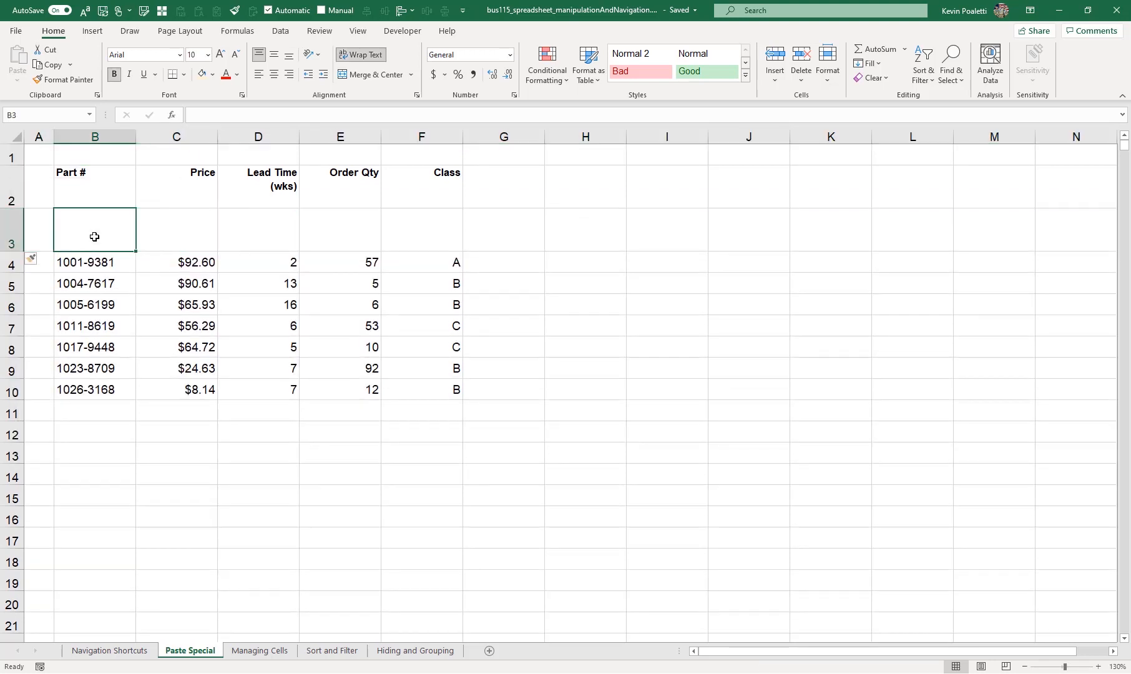
type("Summary")
Set the height of the Summary row to 20.
right_click(13, 223)
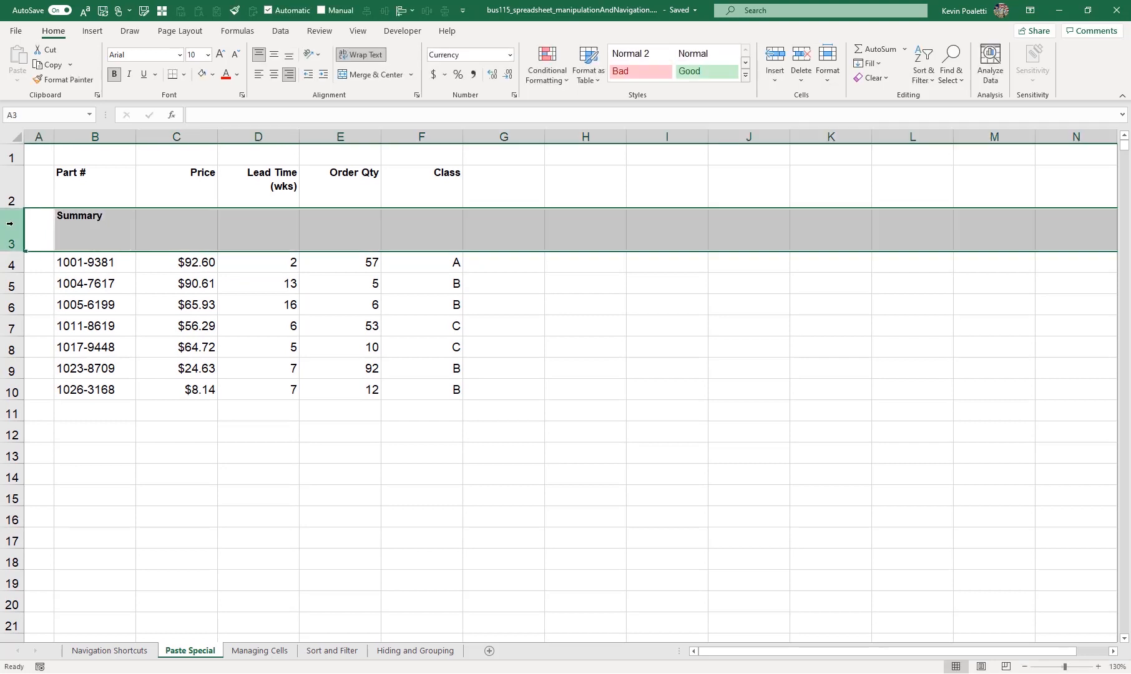
left_click(100, 397)
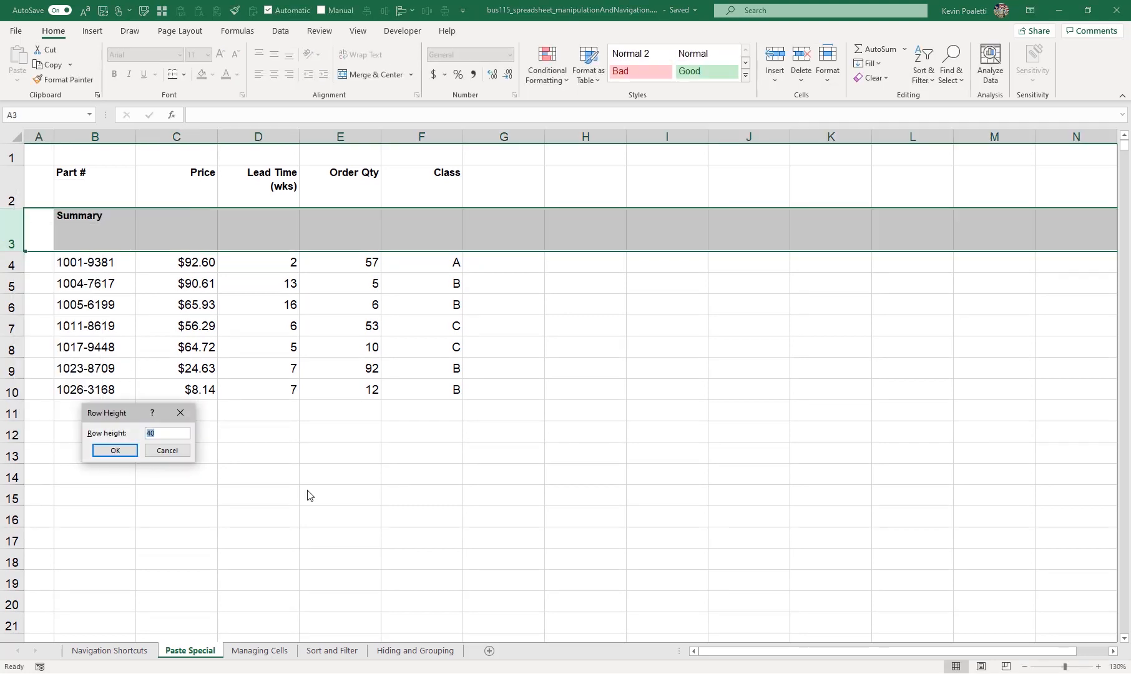
type("20")
key("Return")
Middle-align cells B3:F3 vertically and give them a light gray fill.
left_click_drag(112, 218, 431, 219)
left_click(273, 55)
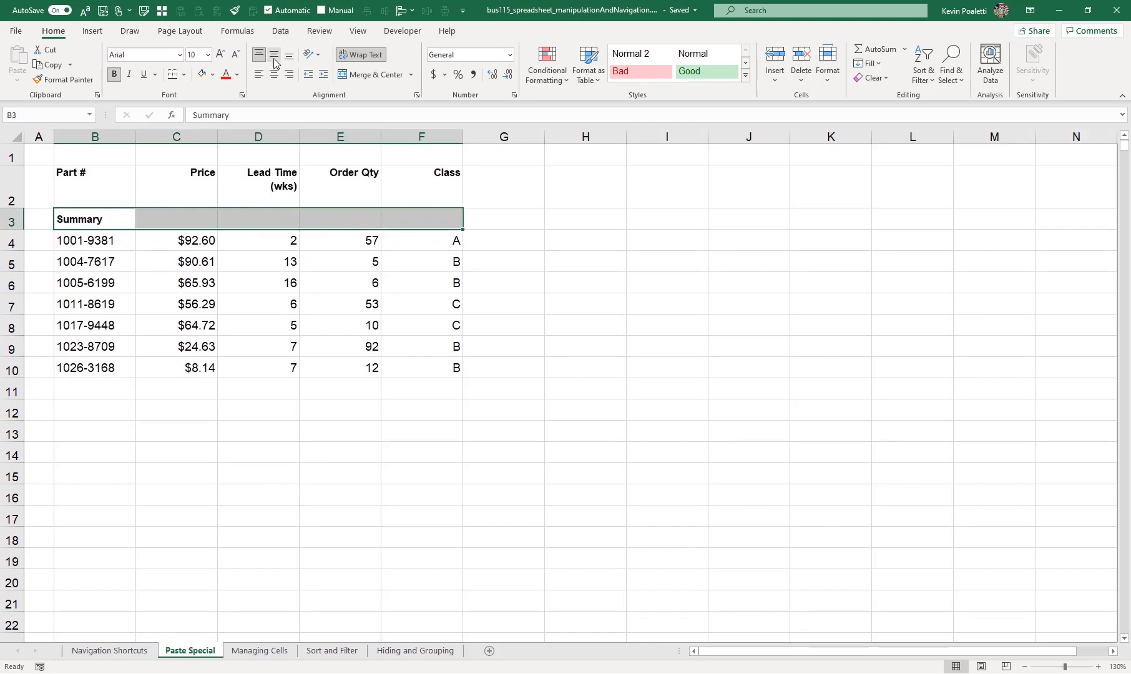
left_click(212, 74)
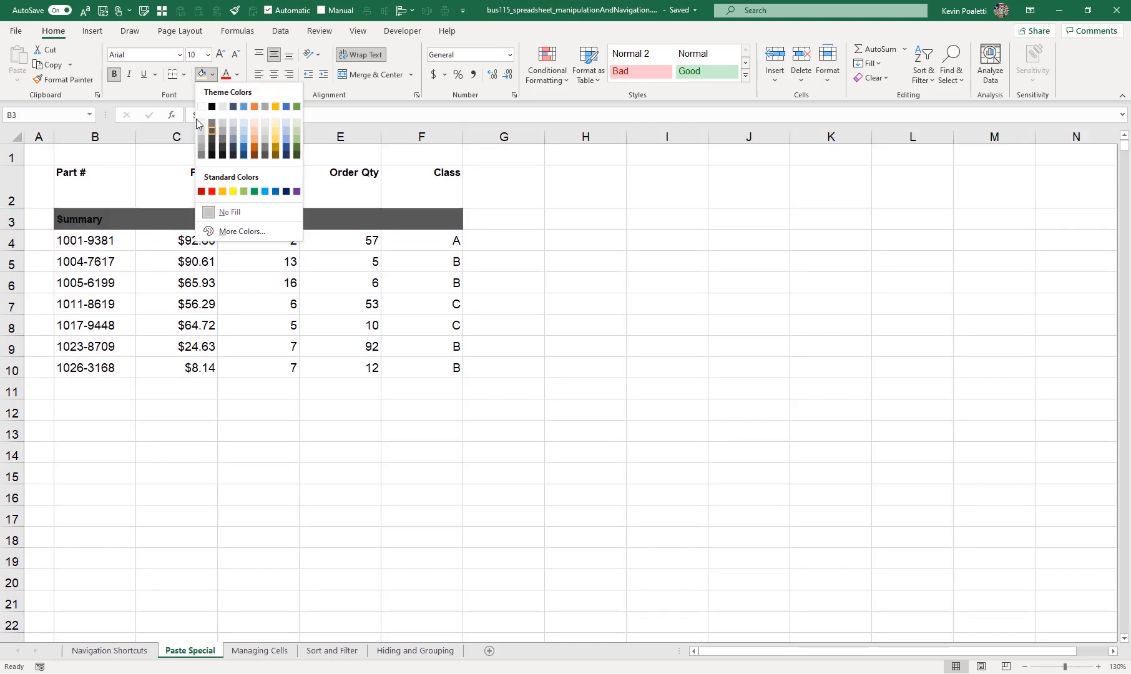
left_click(202, 126)
Enter =AVERAGE(C$4:C$10) in C3 to average the prices, with the row references locked.
left_click(213, 218)
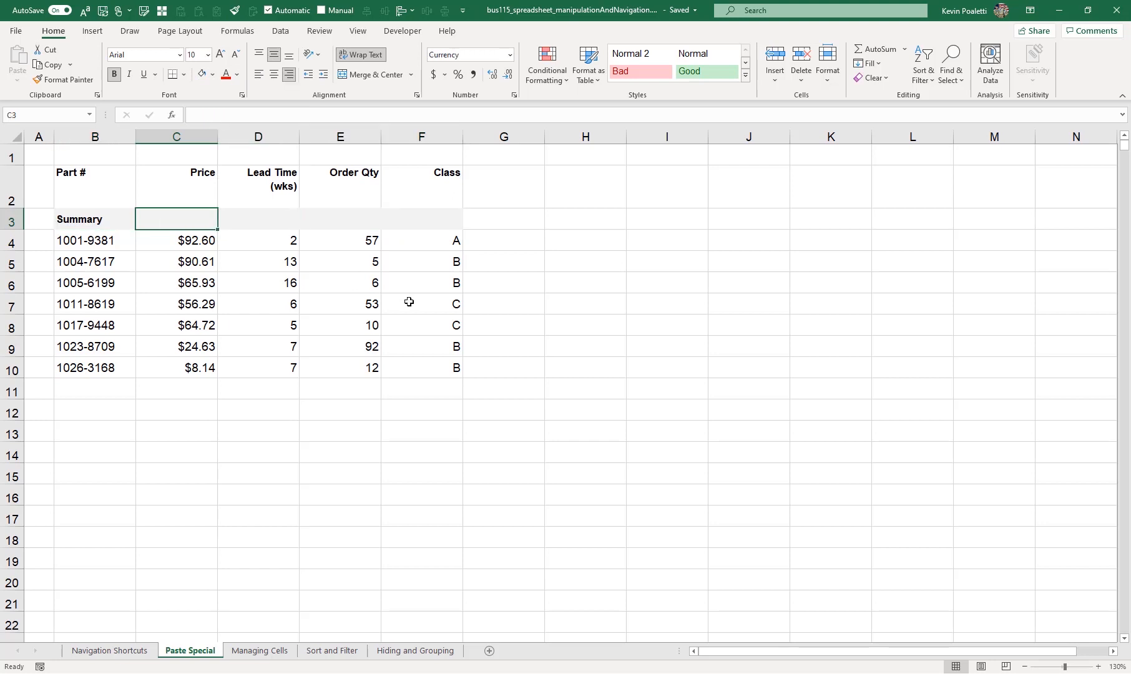
type("=avera")
key("Tab")
key("Down")
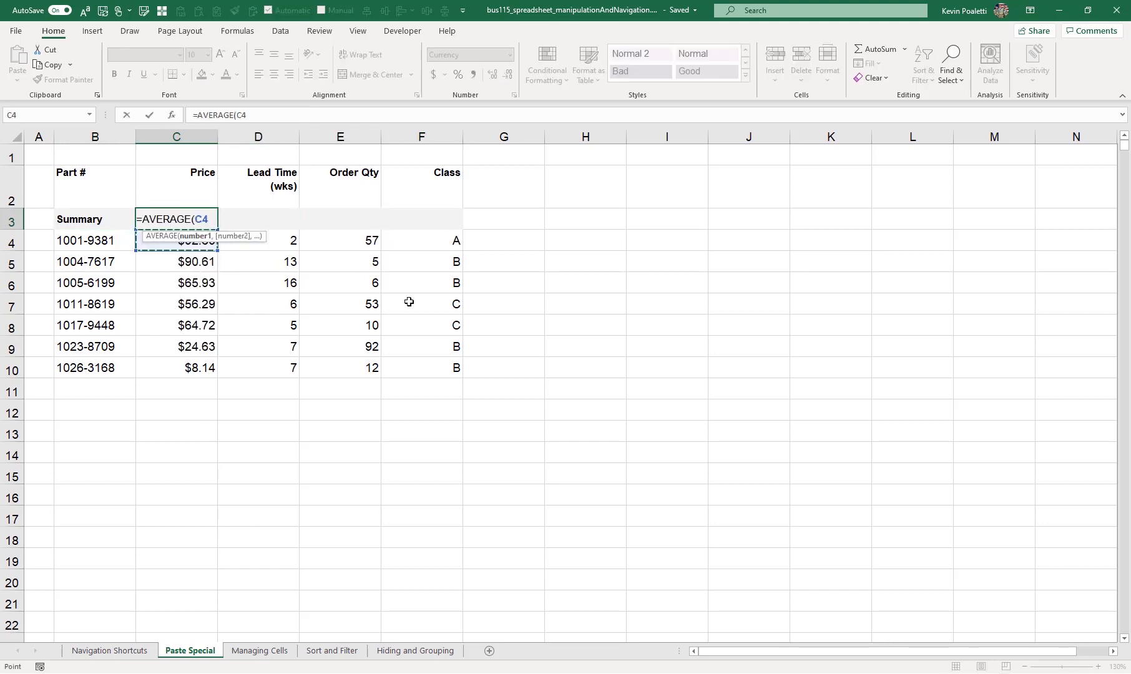
key("ctrl+shift+Down")
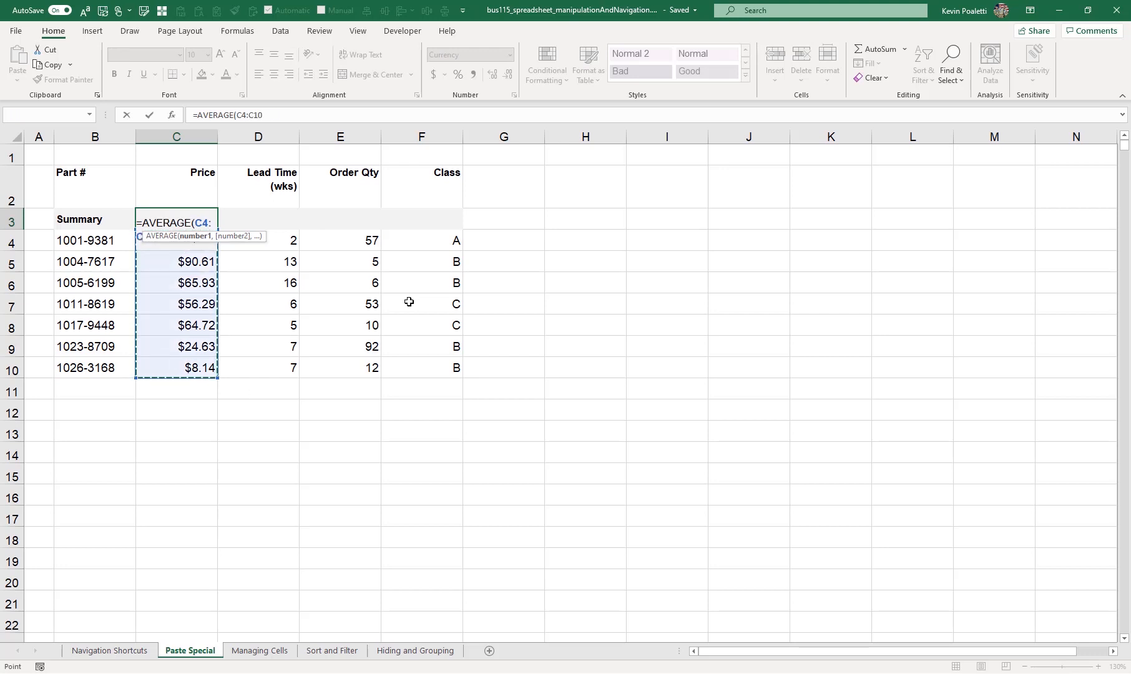
key("F4")
key("F4")
key("Return")
key("Up")
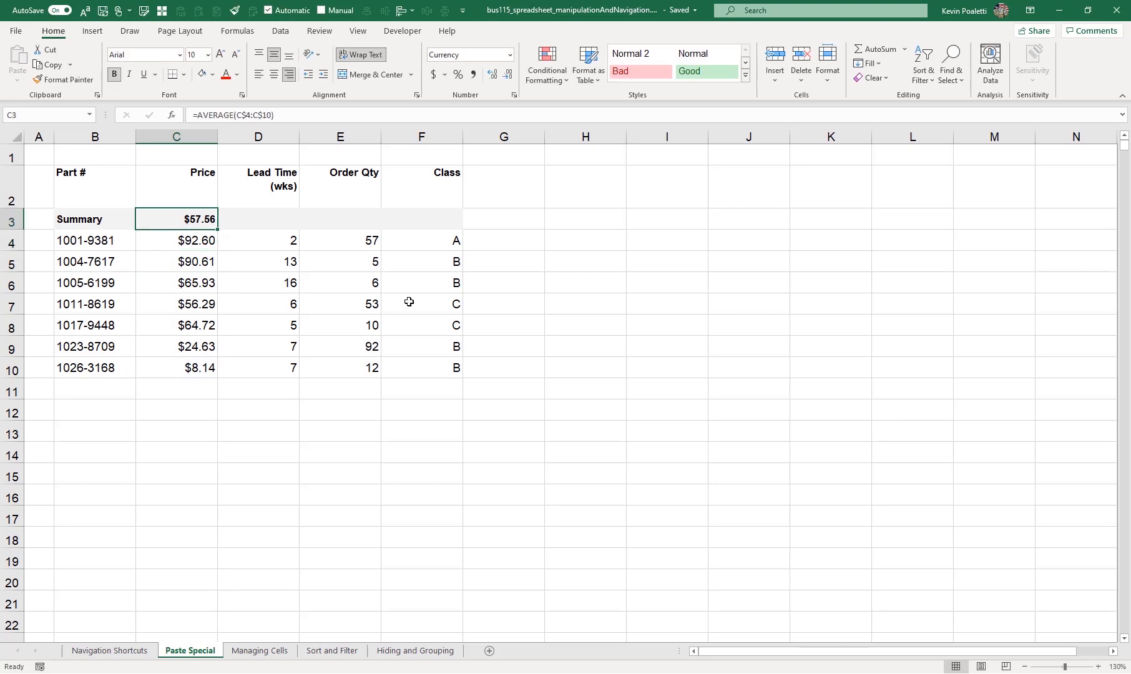
Copy the average in C3 and paste it across C3:F3 as Formulas only with Paste Special.
key("ctrl+c")
key("shift+Right")
key("shift+Right")
key("shift+Right")
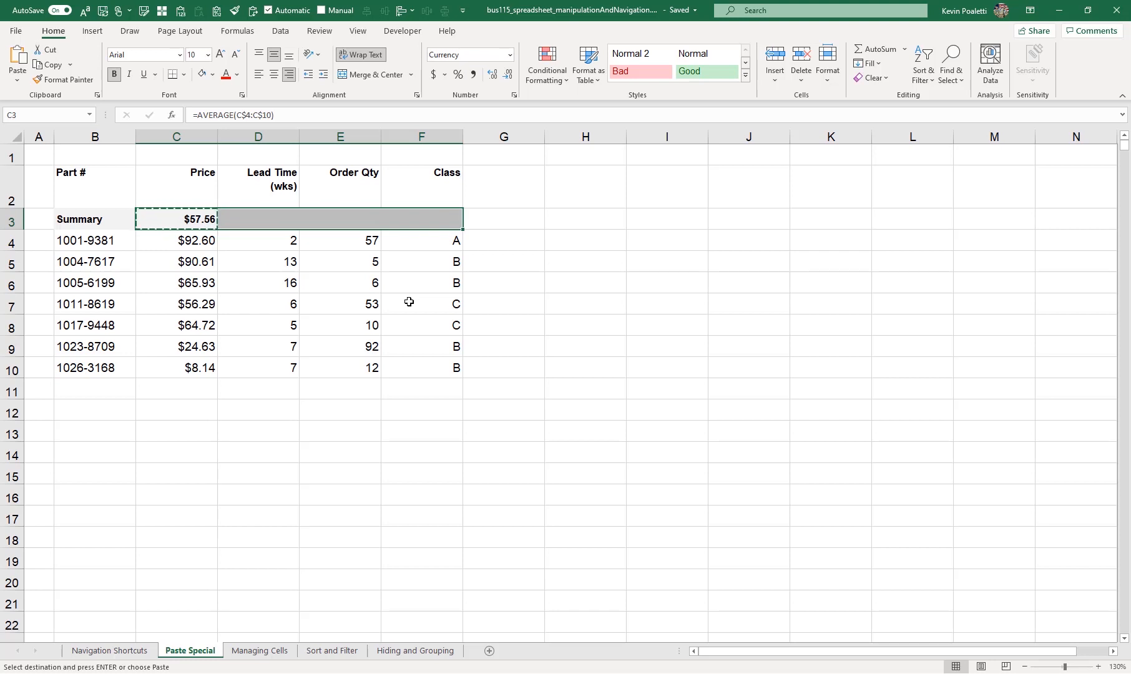
key("ctrl+v")
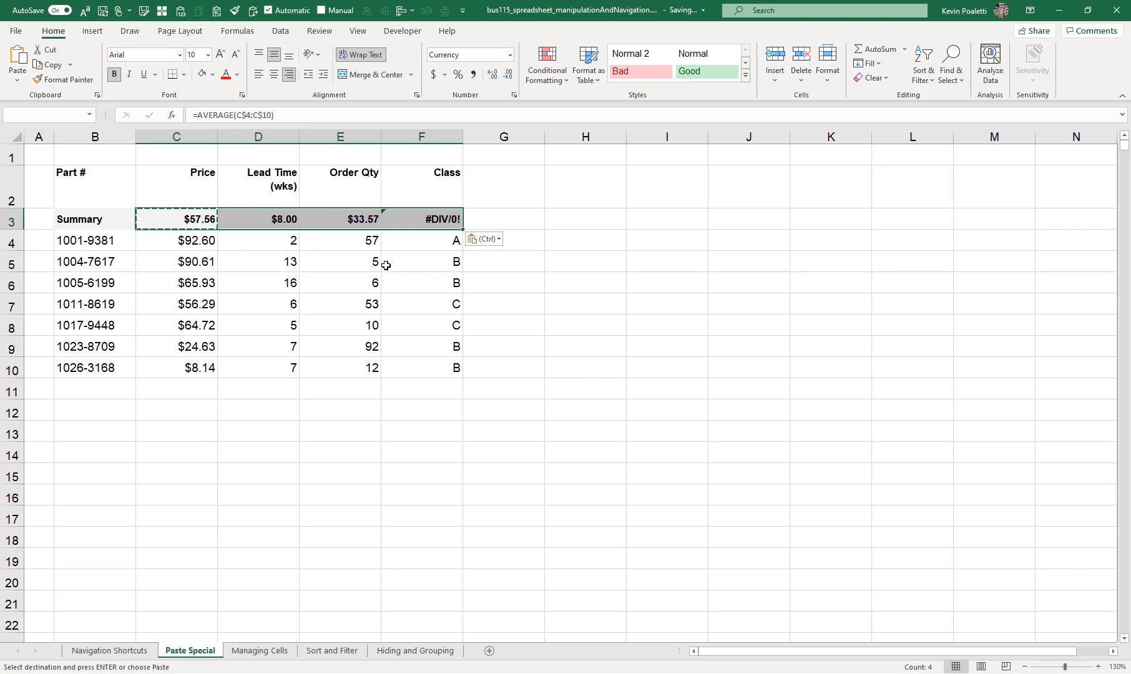
key("ctrl+z")
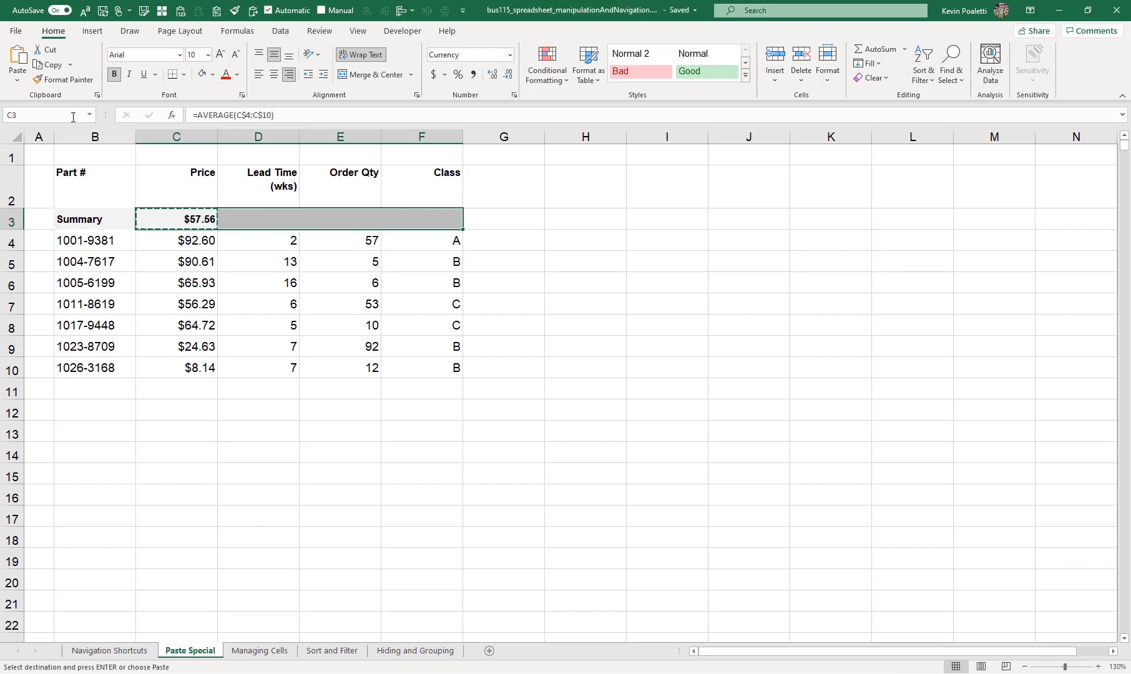
left_click(20, 82)
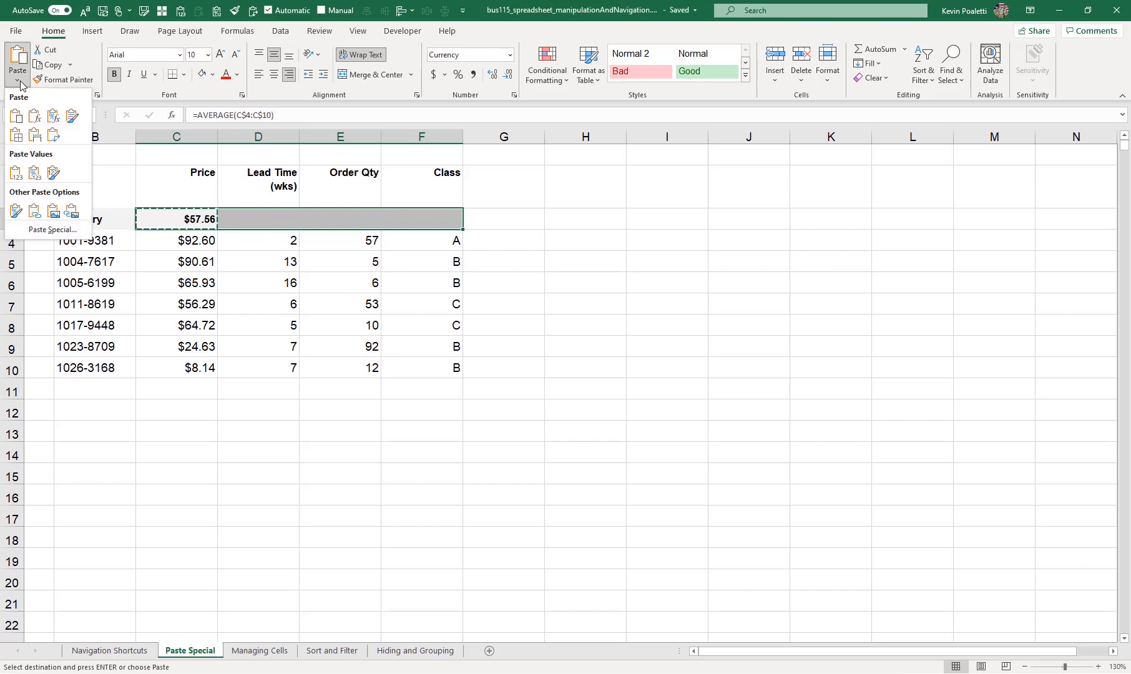
left_click(75, 233)
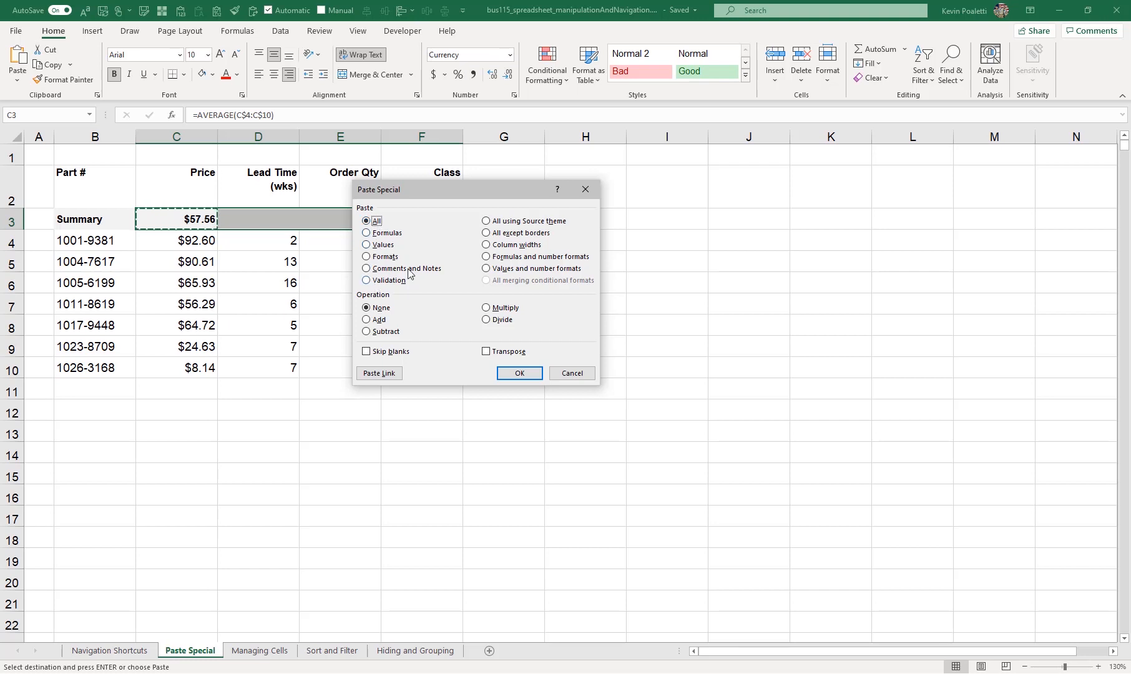
left_click(385, 234)
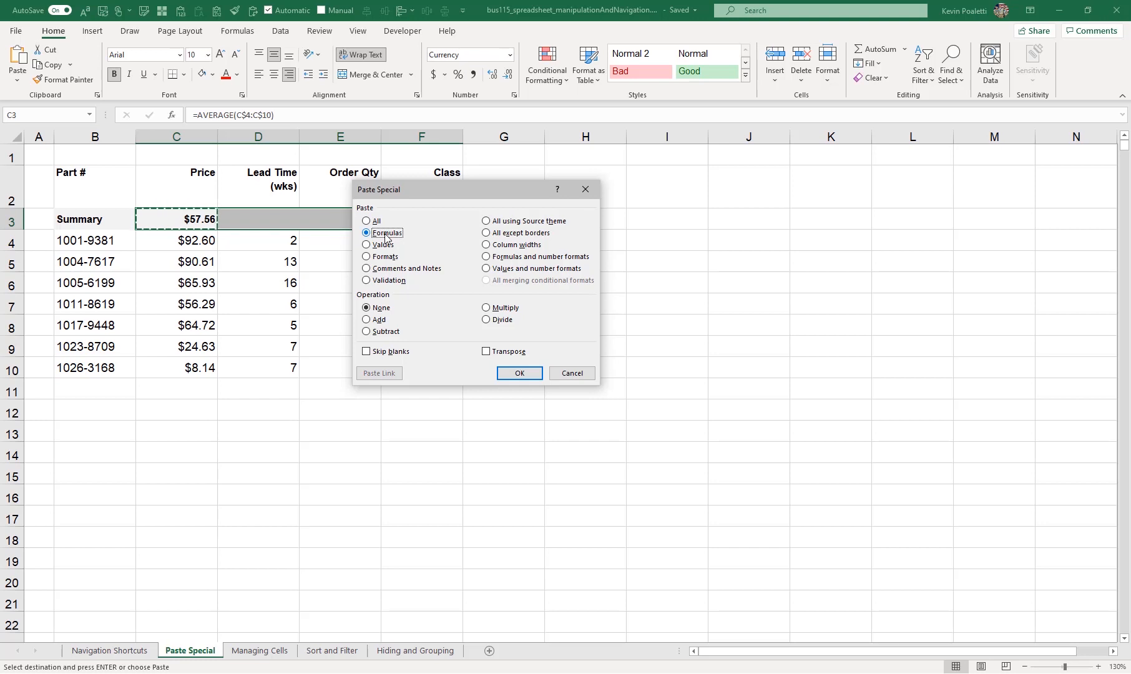
left_click(517, 373)
left_click(280, 220)
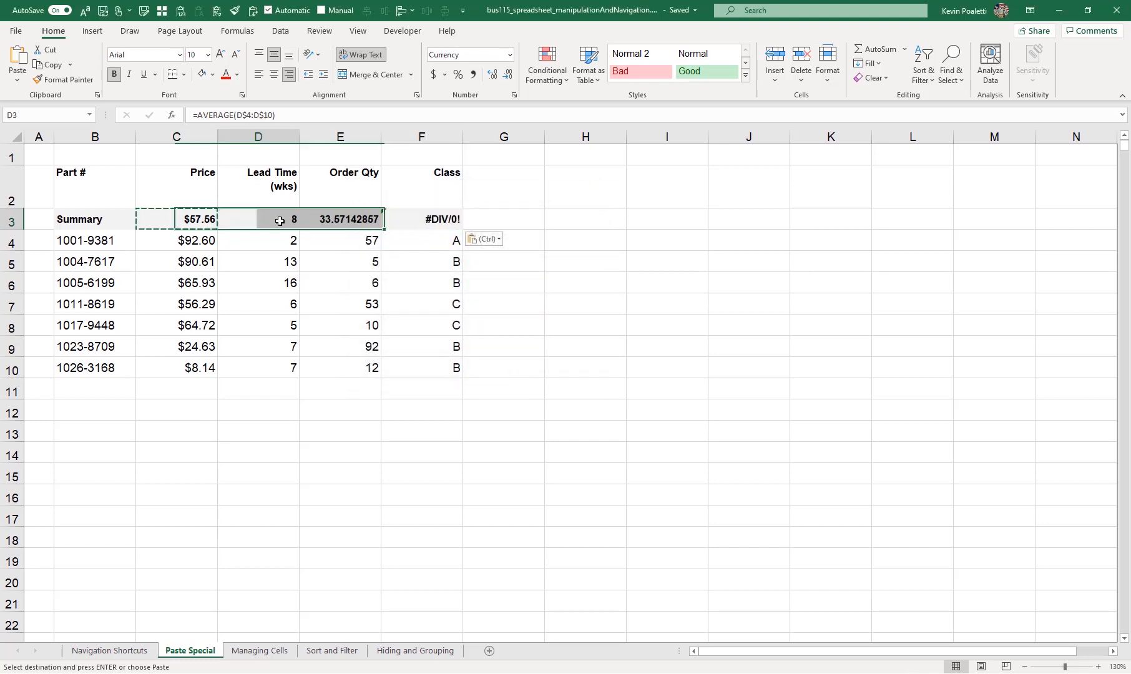
Clear the copy selection and format the Order Qty and Lead Time averages in E3 and D3 to one decimal place.
left_click(335, 218)
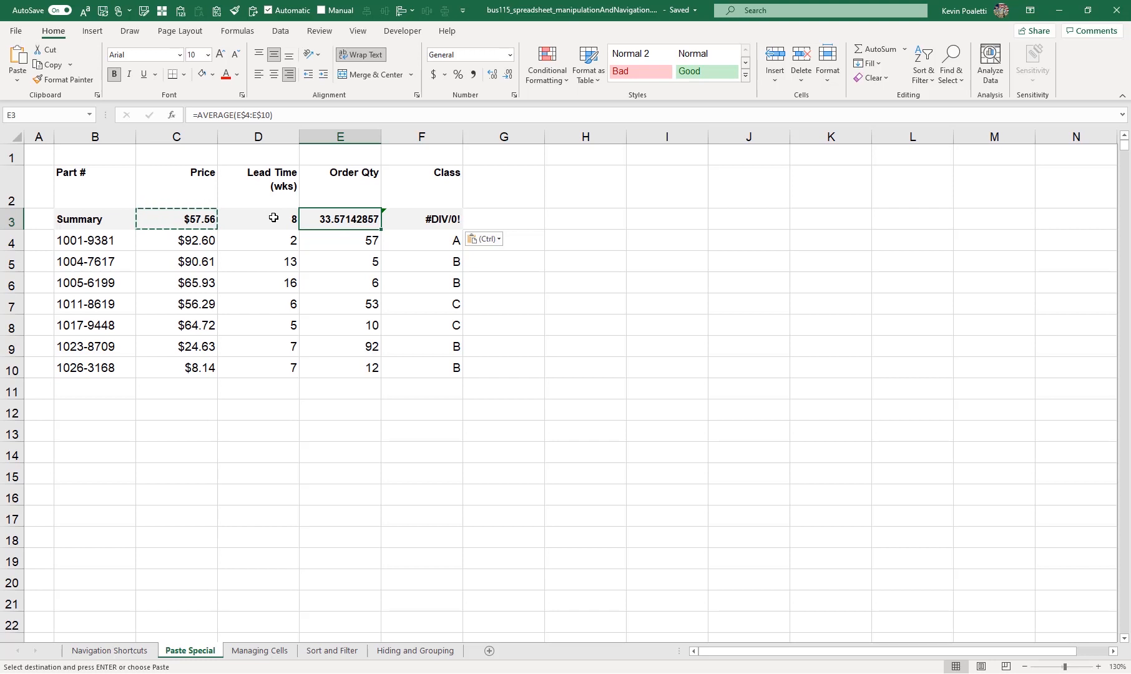
key("Escape")
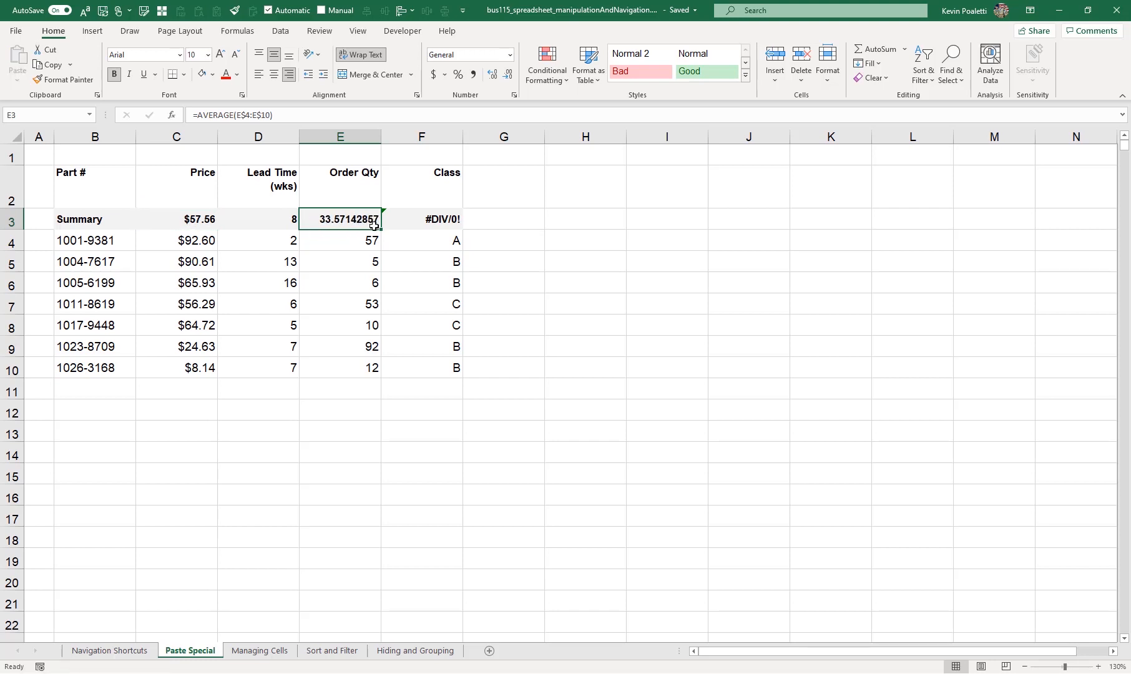
left_click(508, 74)
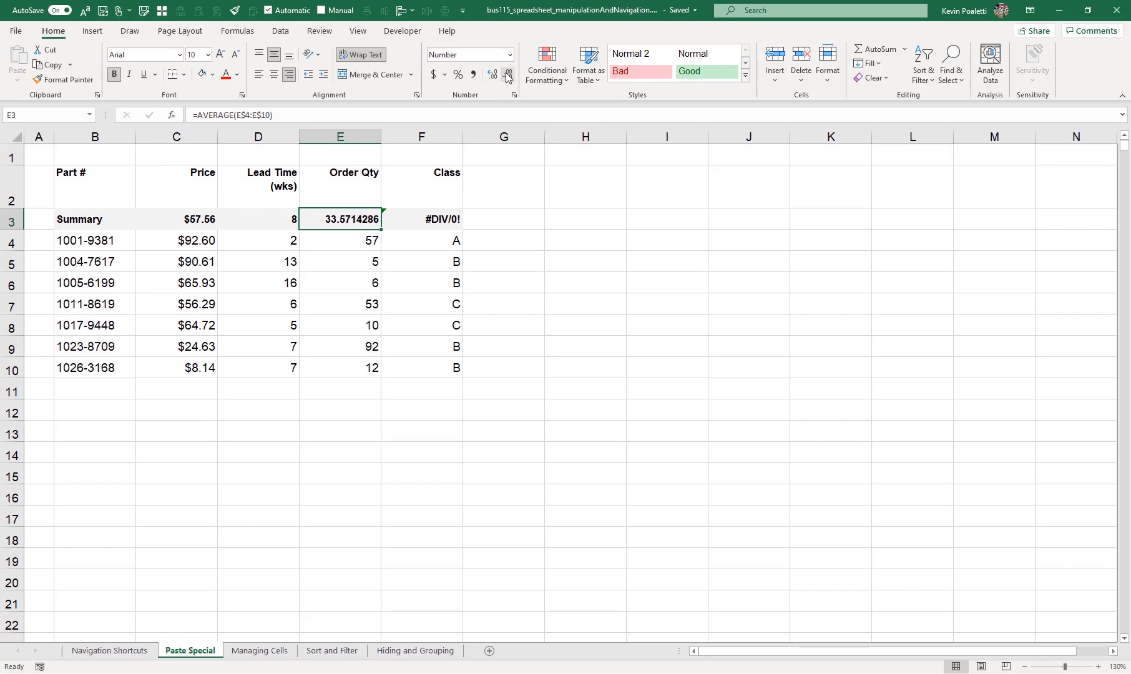
left_click(507, 75)
left_click(508, 75)
left_click(507, 75)
left_click(507, 74)
left_click(507, 75)
left_click(507, 75)
key("Left")
key("F4")
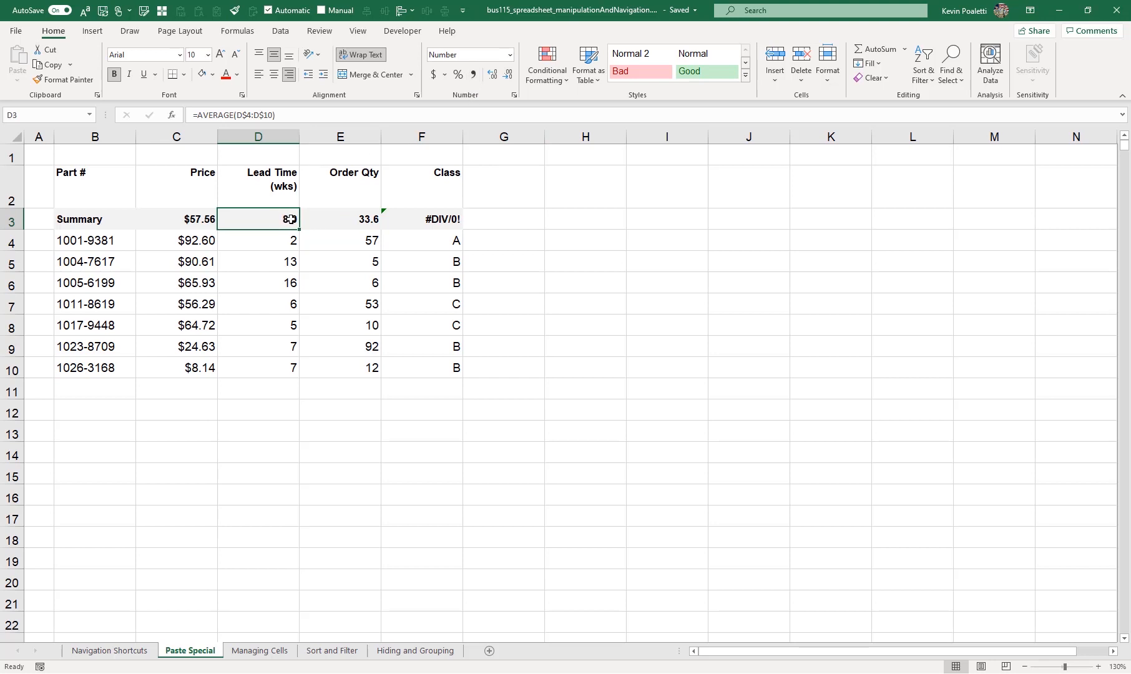
Delete the average formula from the Class column's summary cell, F3.
left_click(441, 219)
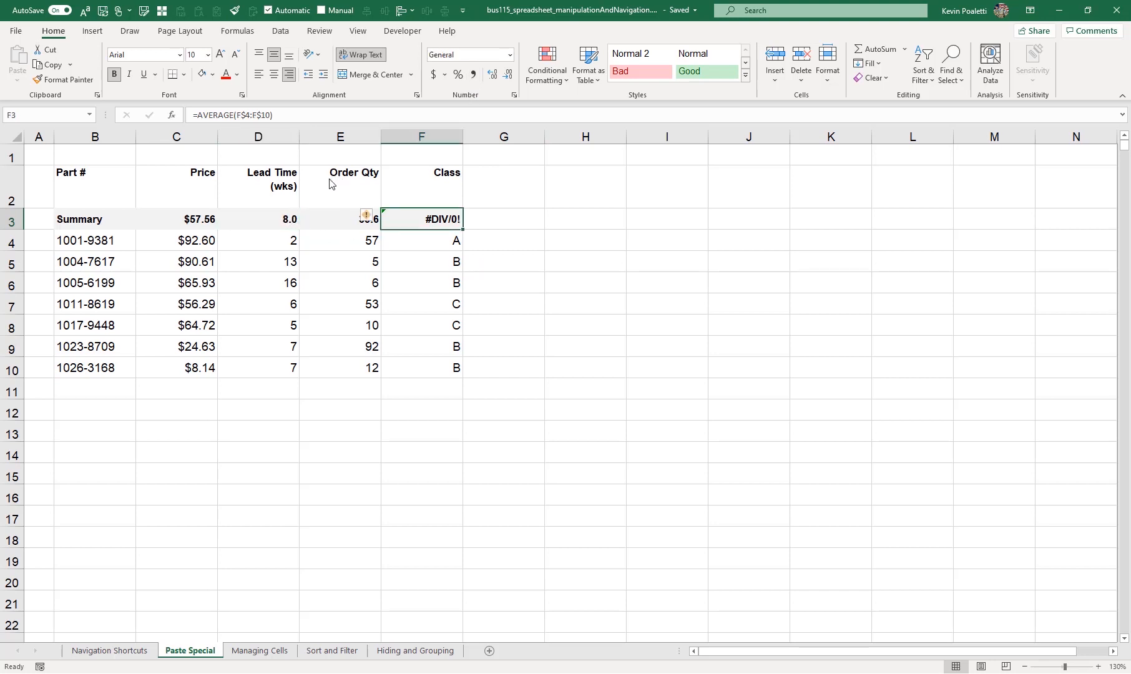
left_click(441, 219)
key("Delete")
Copy the whole table B2:F10 and paste it at H2 using Paste Special with the All option.
left_click(93, 179)
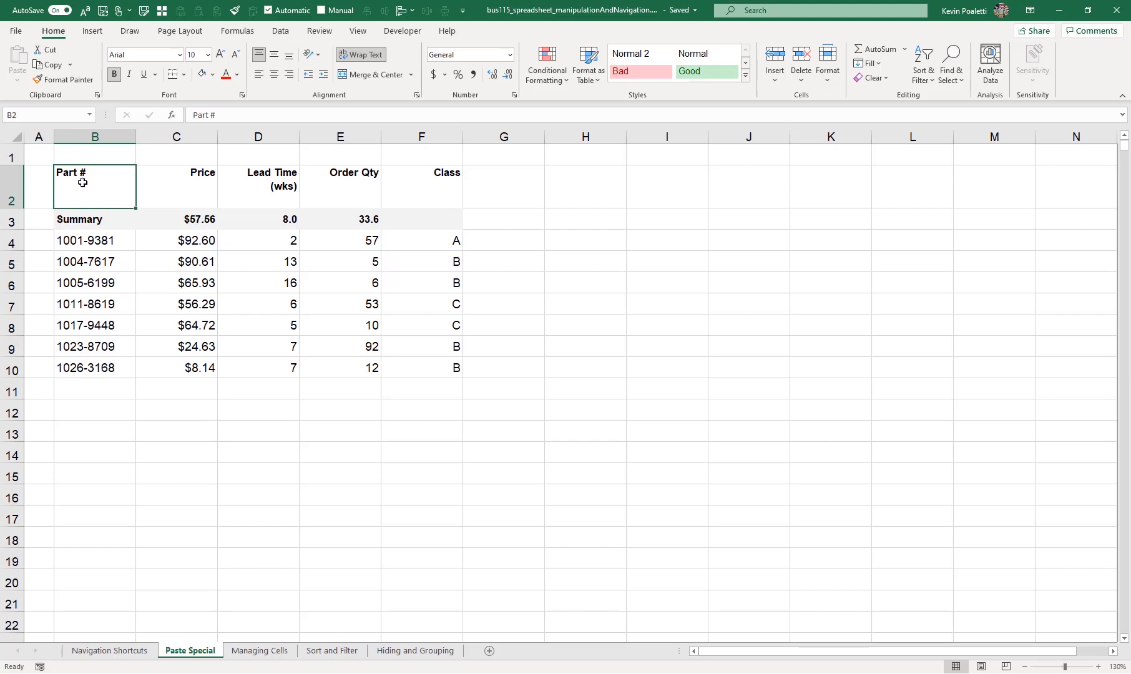
left_click_drag(83, 182, 432, 374)
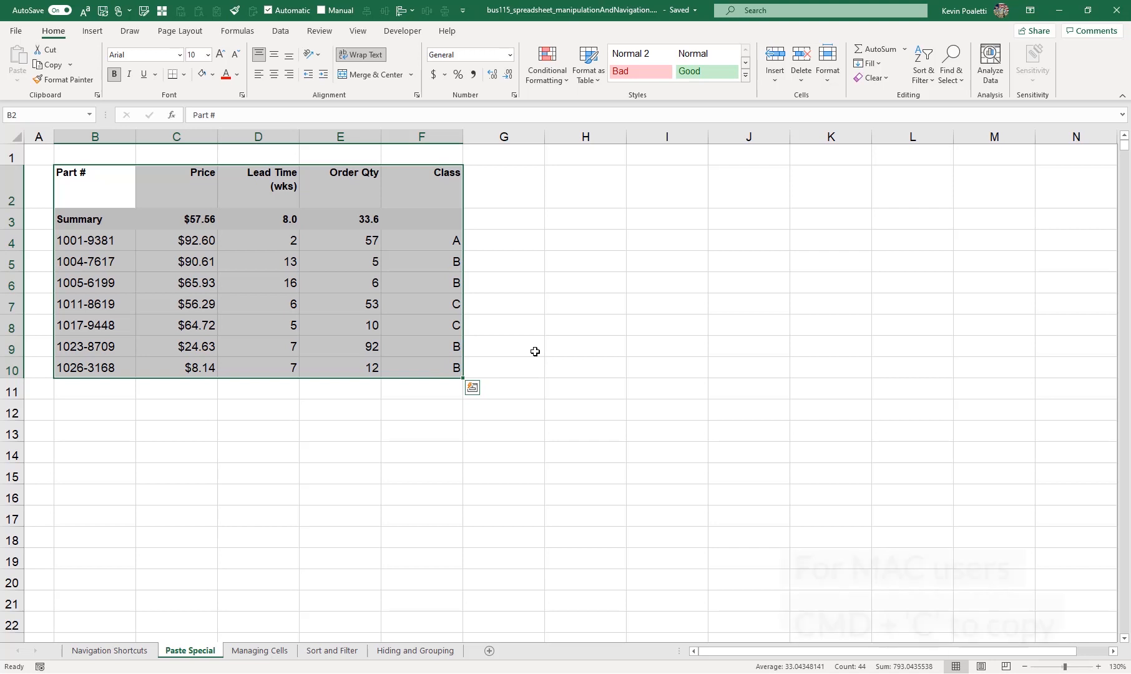
right_click(132, 195)
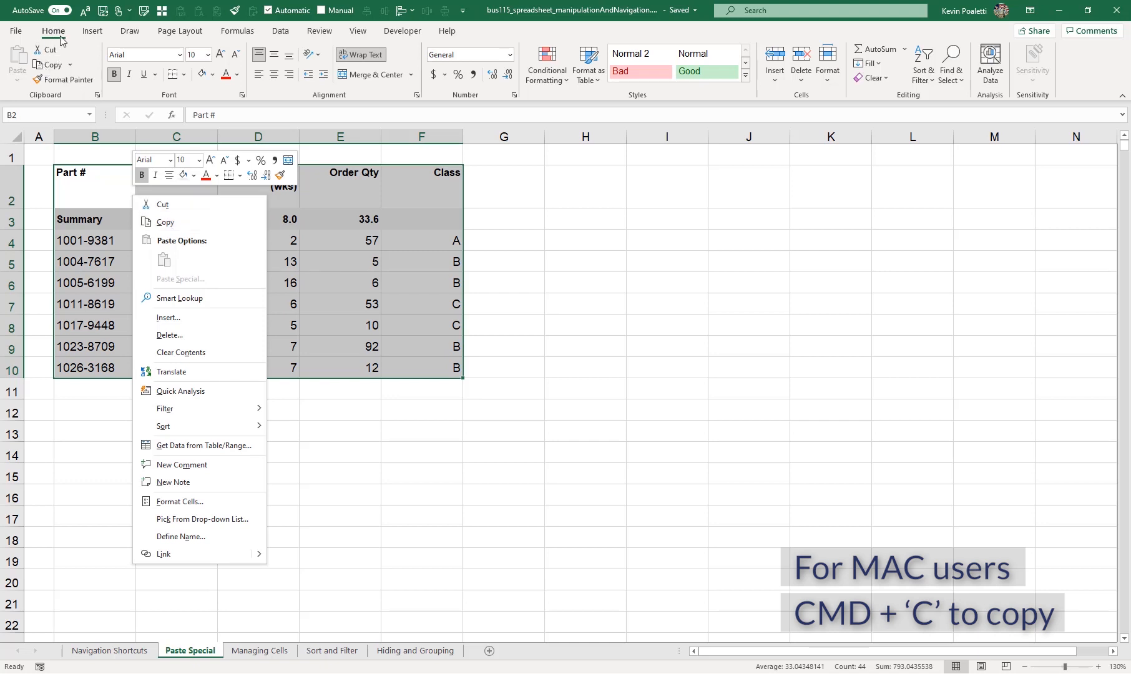
left_click(49, 66)
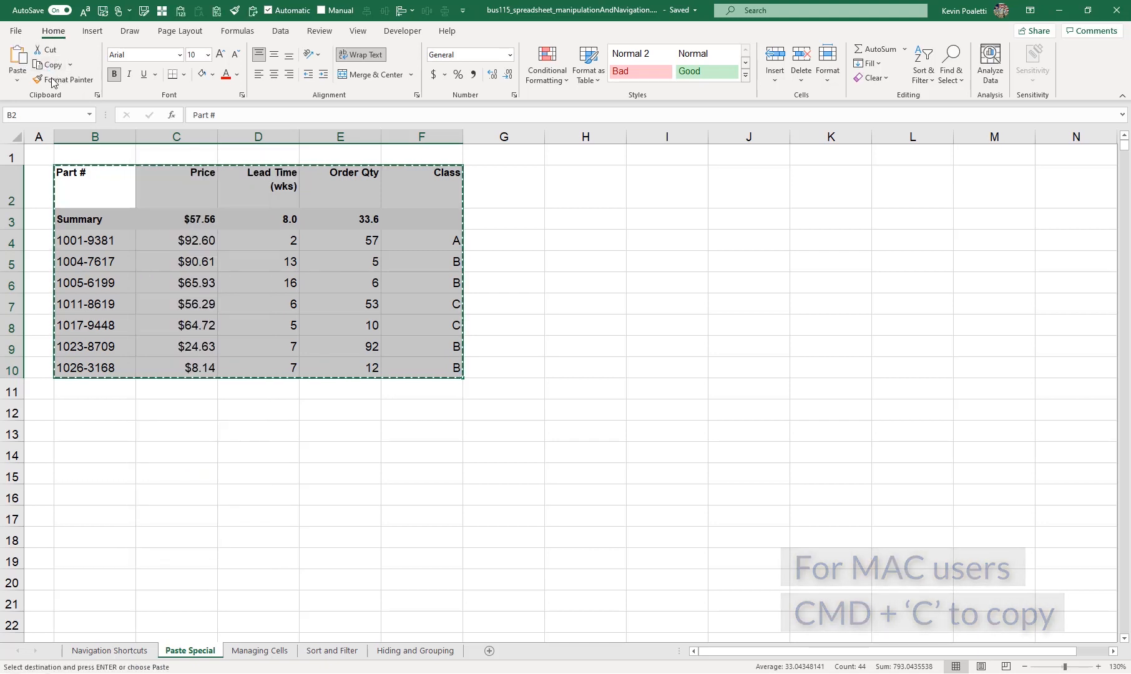
left_click(562, 181)
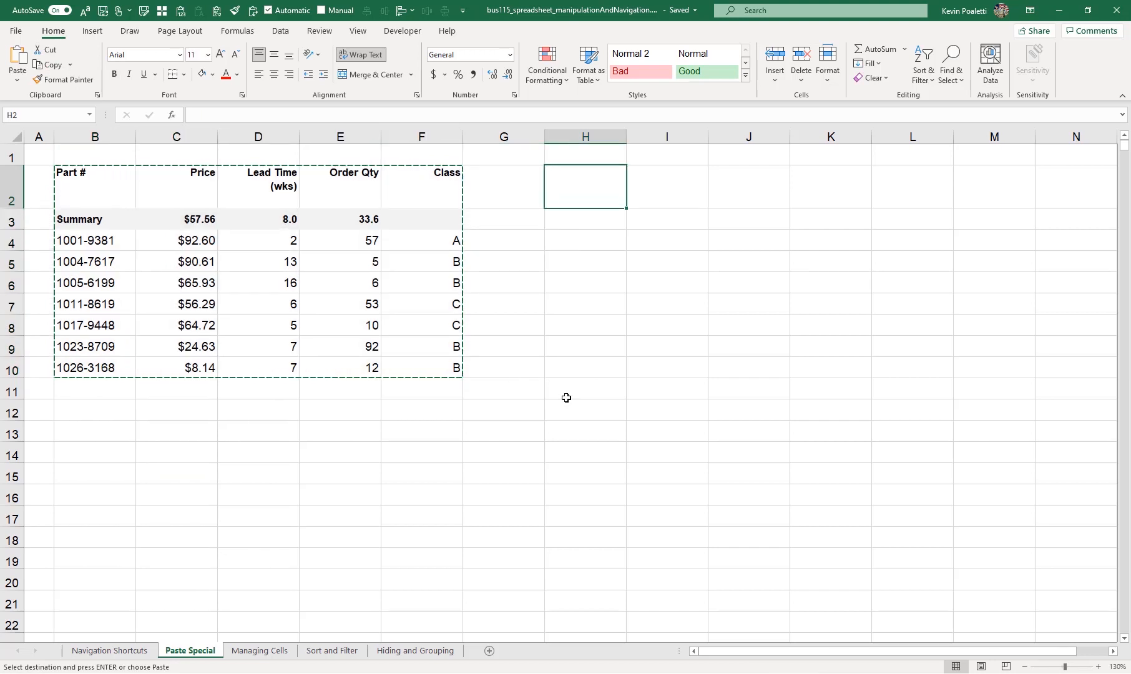
key("ctrl+alt+v")
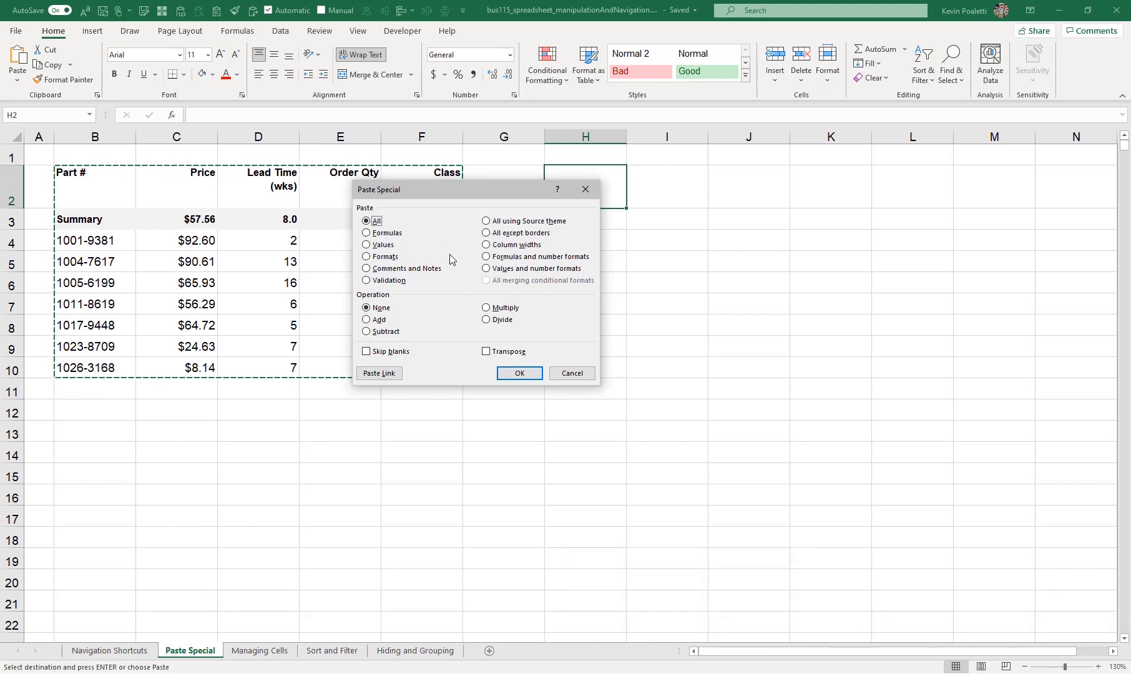
left_click(535, 378)
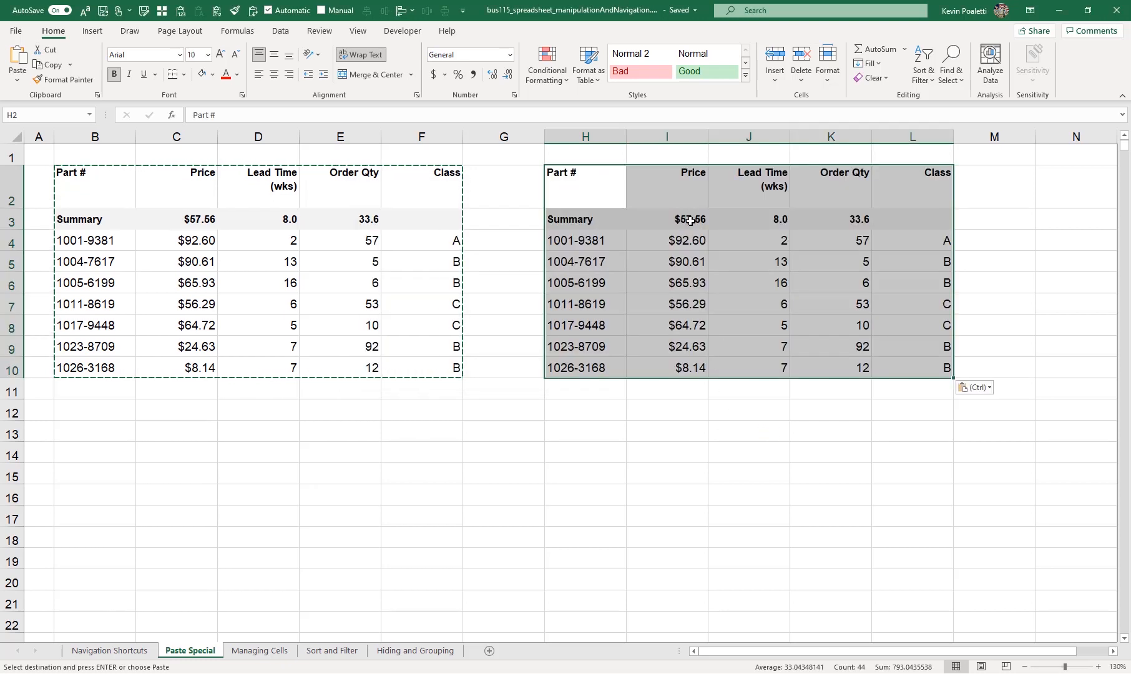
Examine the pasted copy's cells and the average formula in its summary row, including the Order Qty average in K3.
left_click(690, 220)
left_click(718, 301)
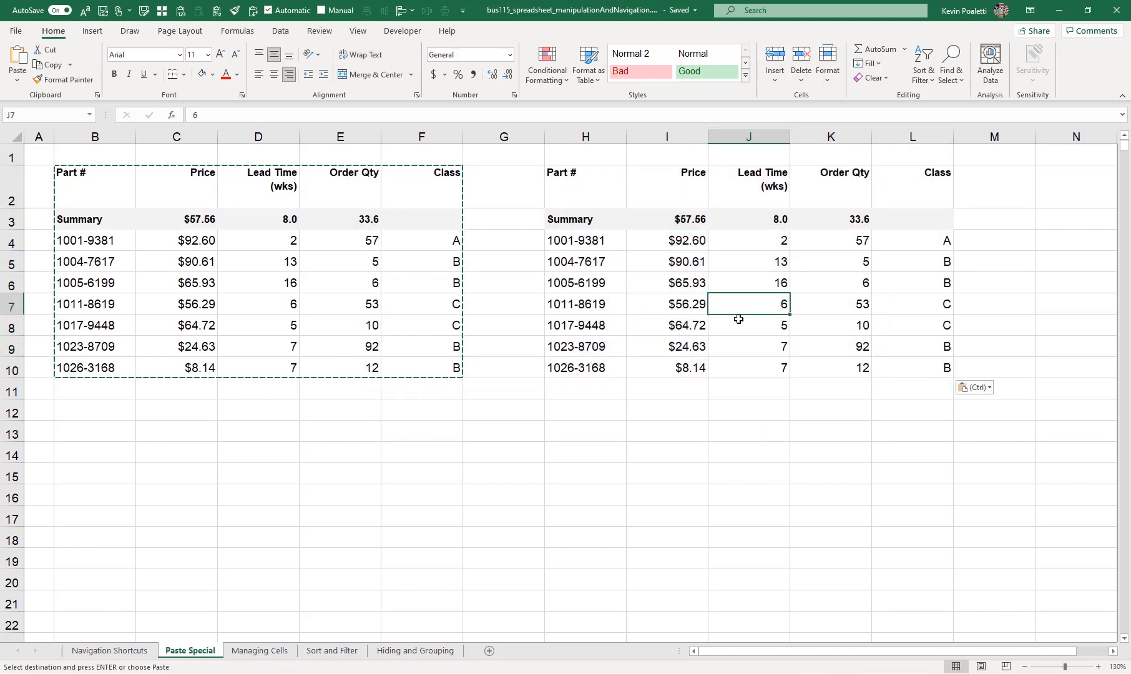
left_click(694, 224)
left_click(681, 256)
left_click(823, 223)
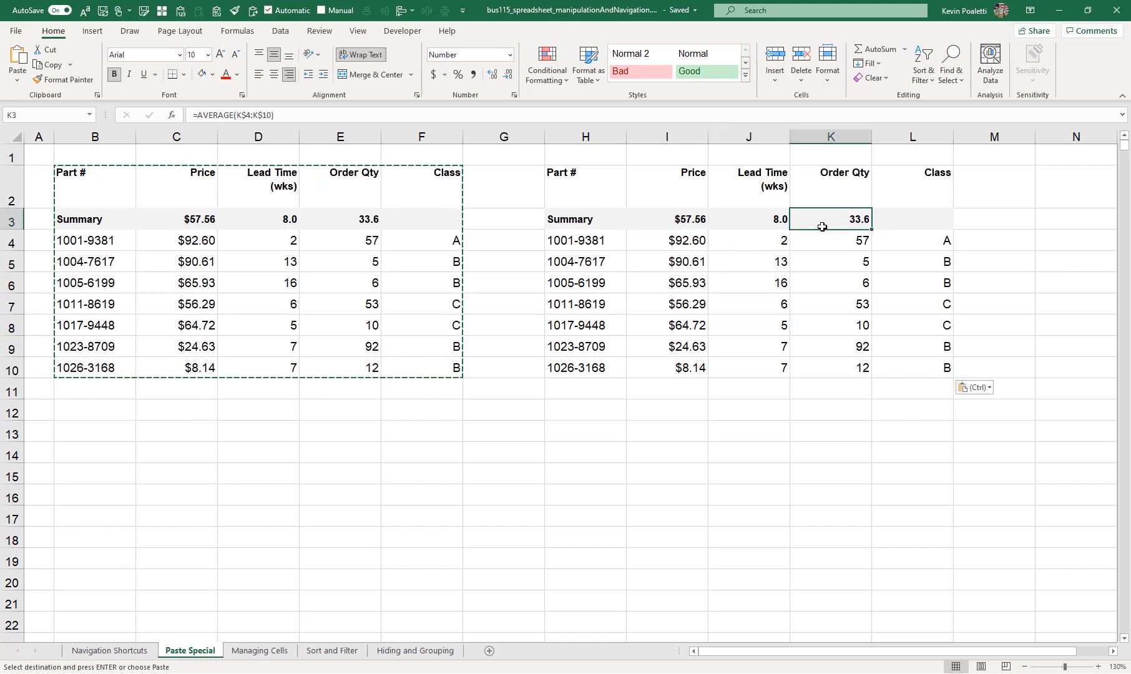
key("F2")
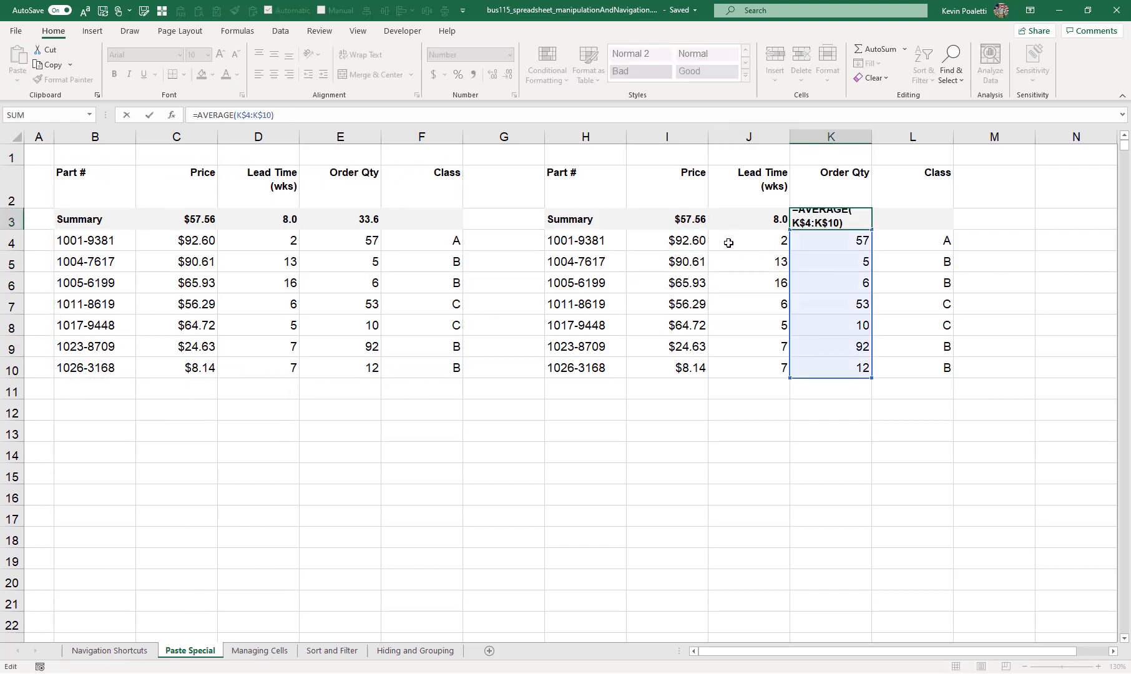
key("Escape")
left_click_drag(931, 219, 562, 217)
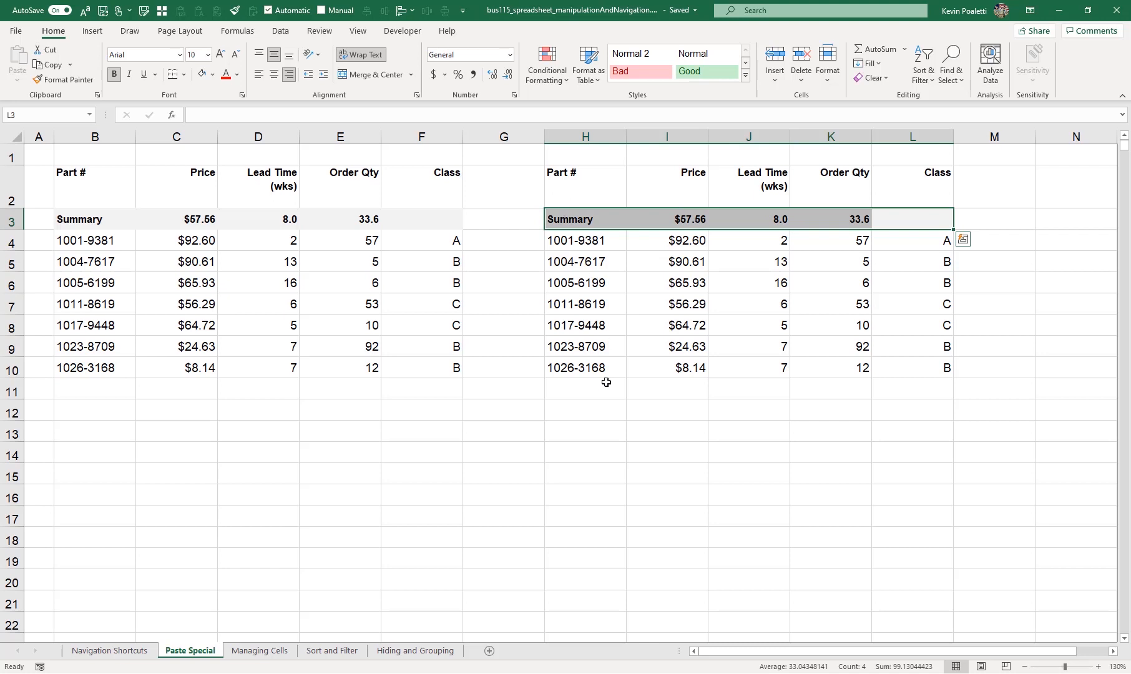
Copy the table H2:L10 and paste it at N2 using Paste Special with the Formulas option.
key("Right")
key("Right")
key("Right")
key("Right")
key("Right")
key("Right")
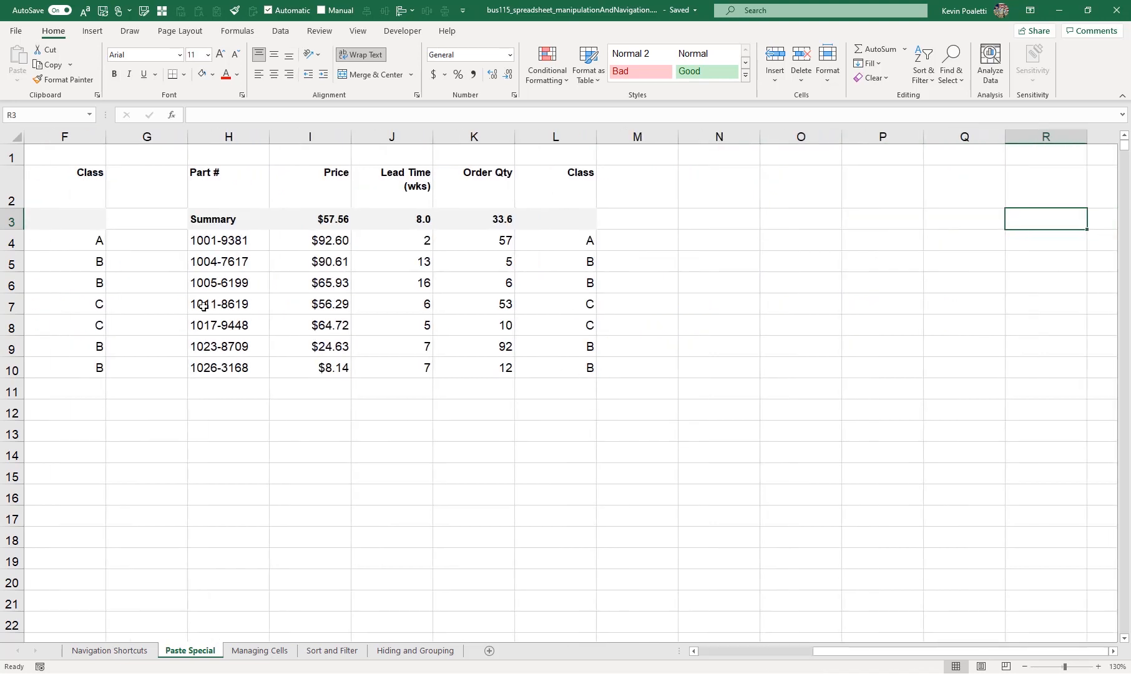
left_click_drag(233, 185, 565, 361)
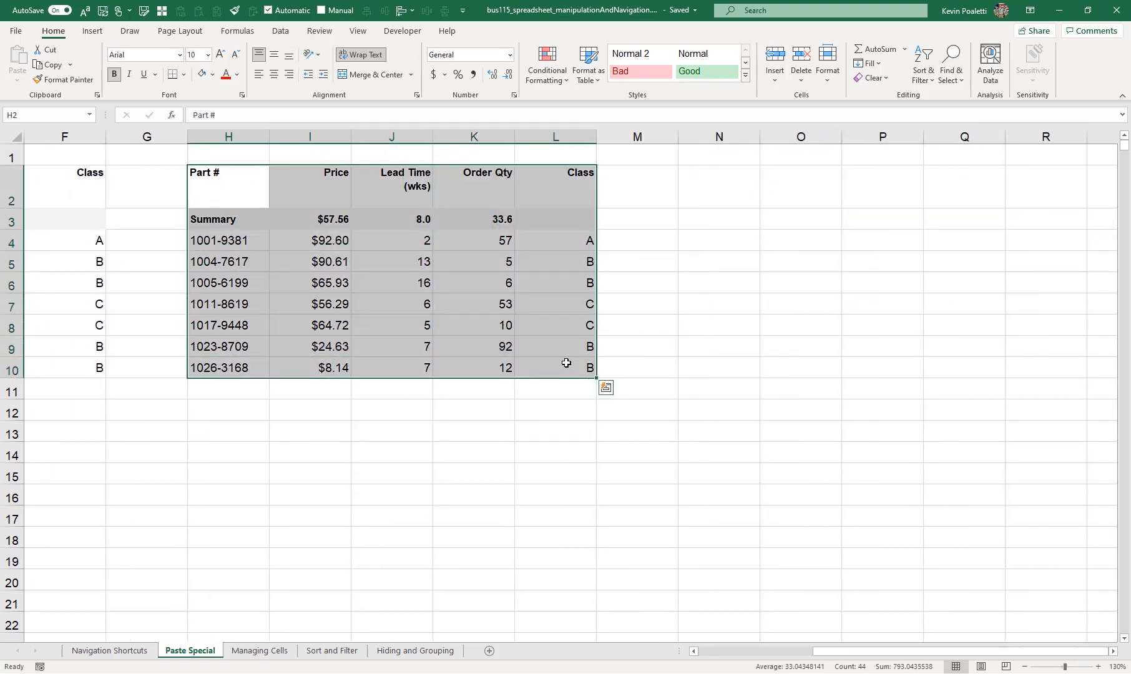
key("ctrl+c")
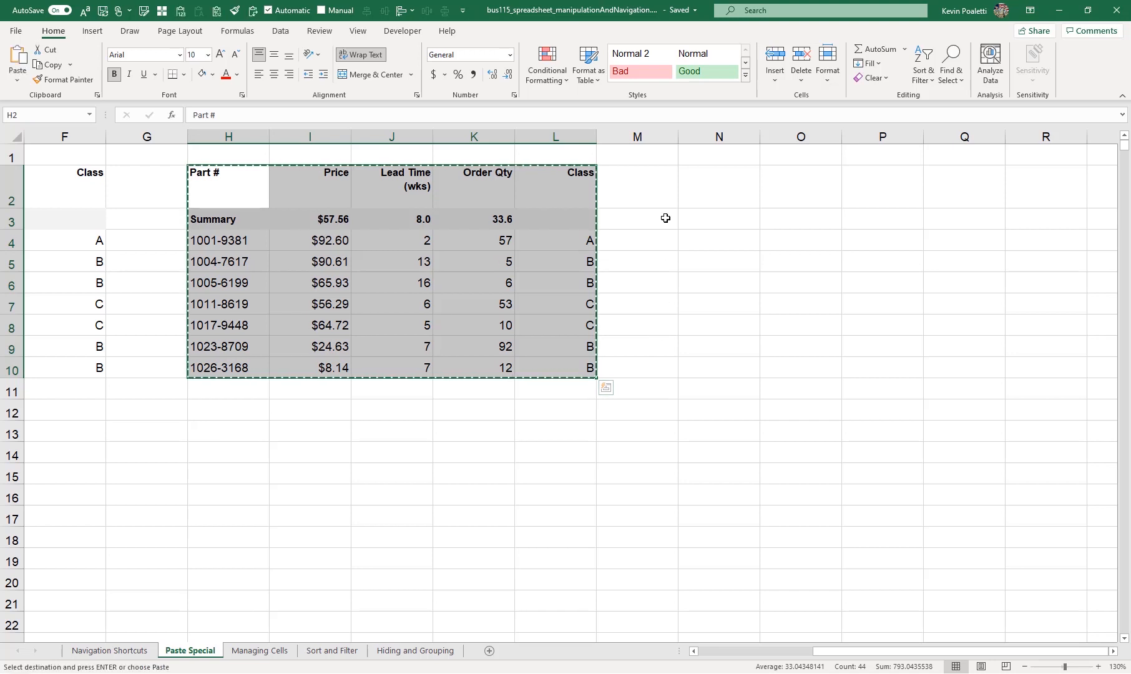
left_click(704, 190)
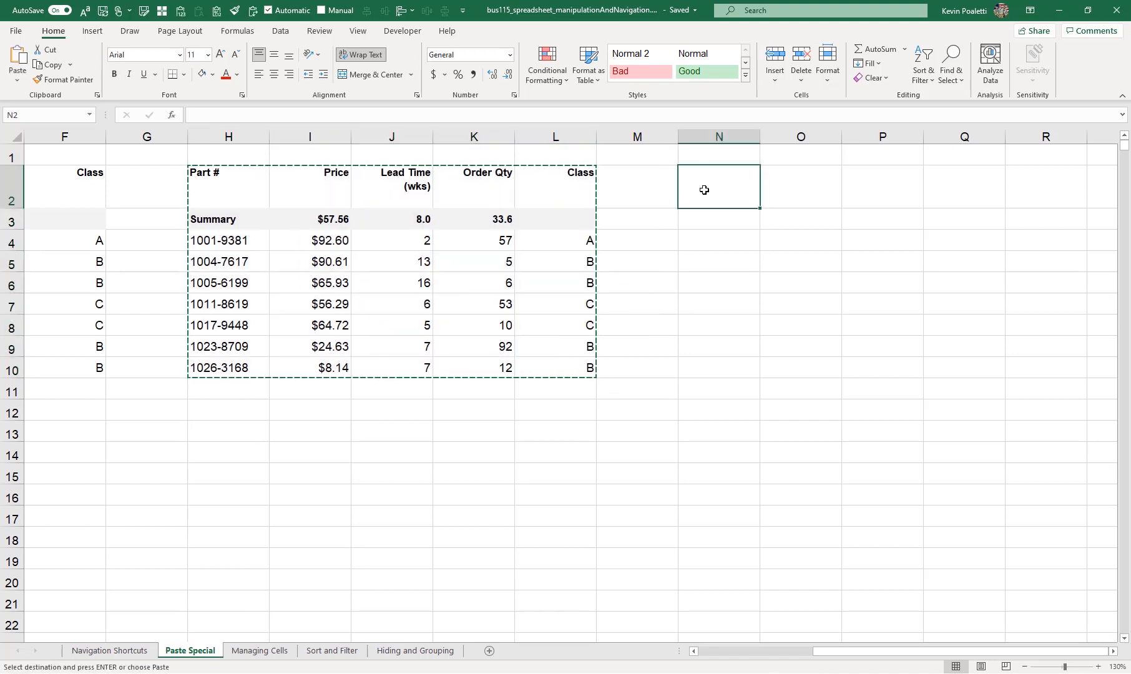
key("ctrl+alt+v")
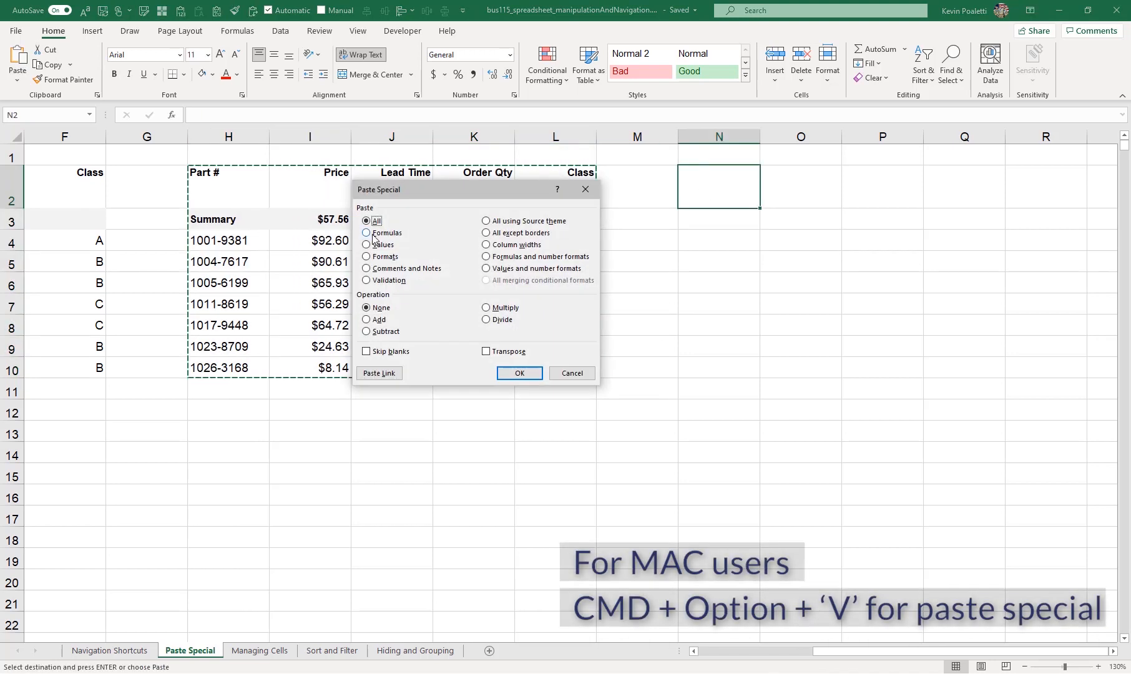
left_click(374, 233)
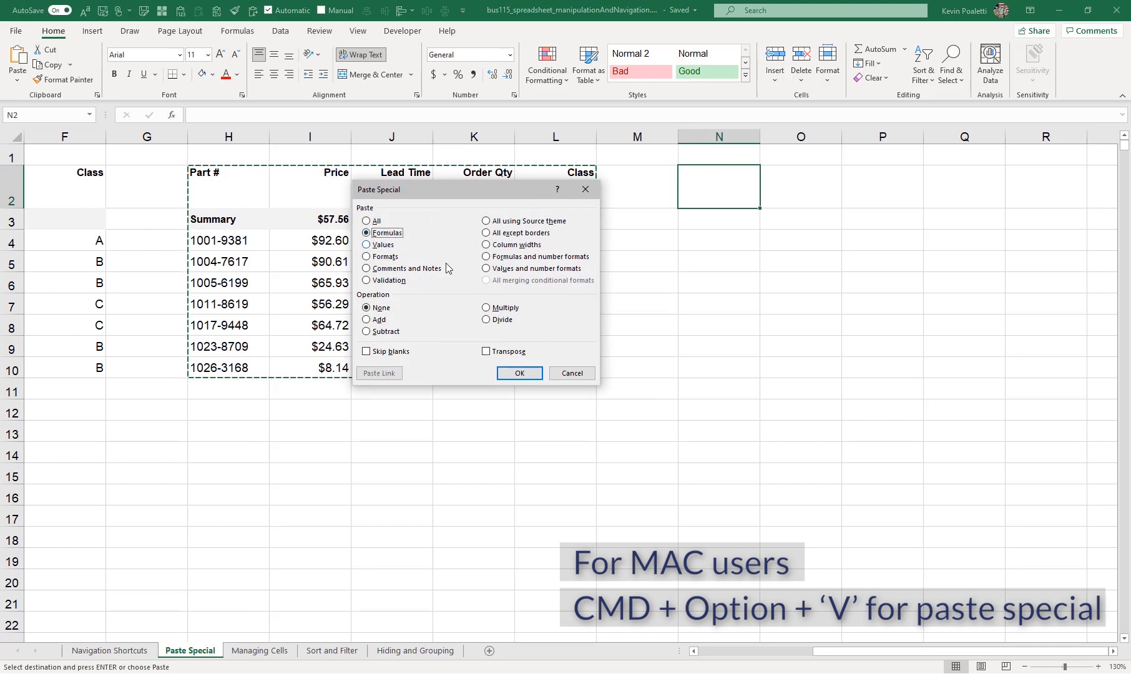
left_click(519, 373)
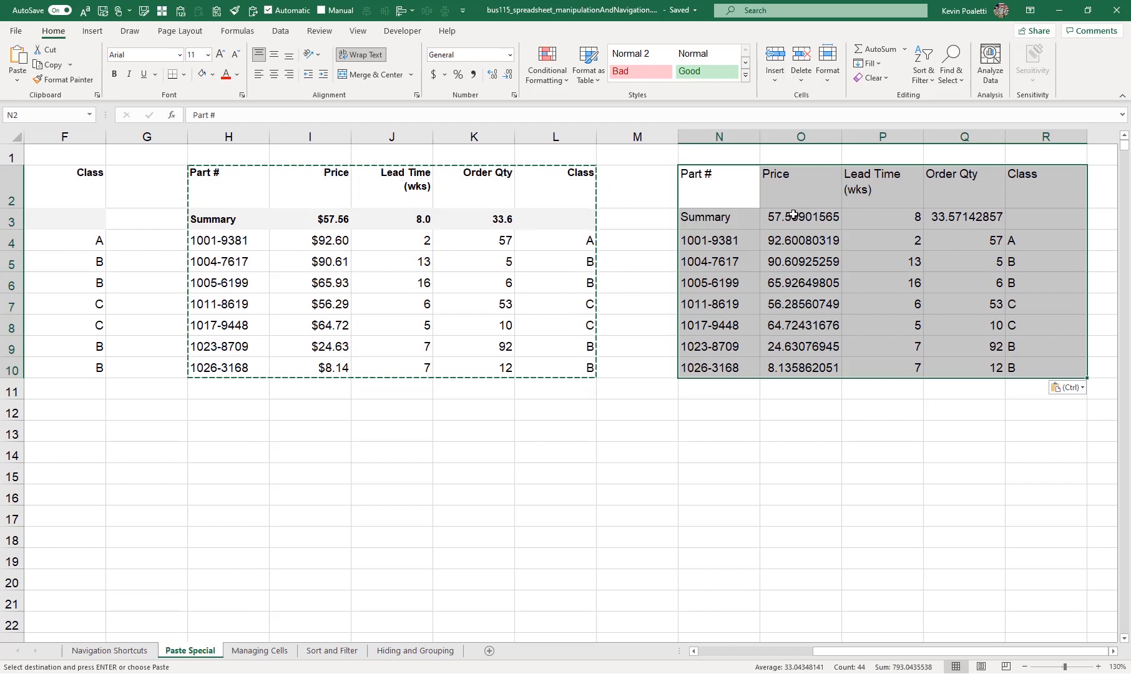
Compare the Price cells of the formulas-only copy in column O with the formatted prices in column I.
left_click(792, 215)
key("Down")
key("Down")
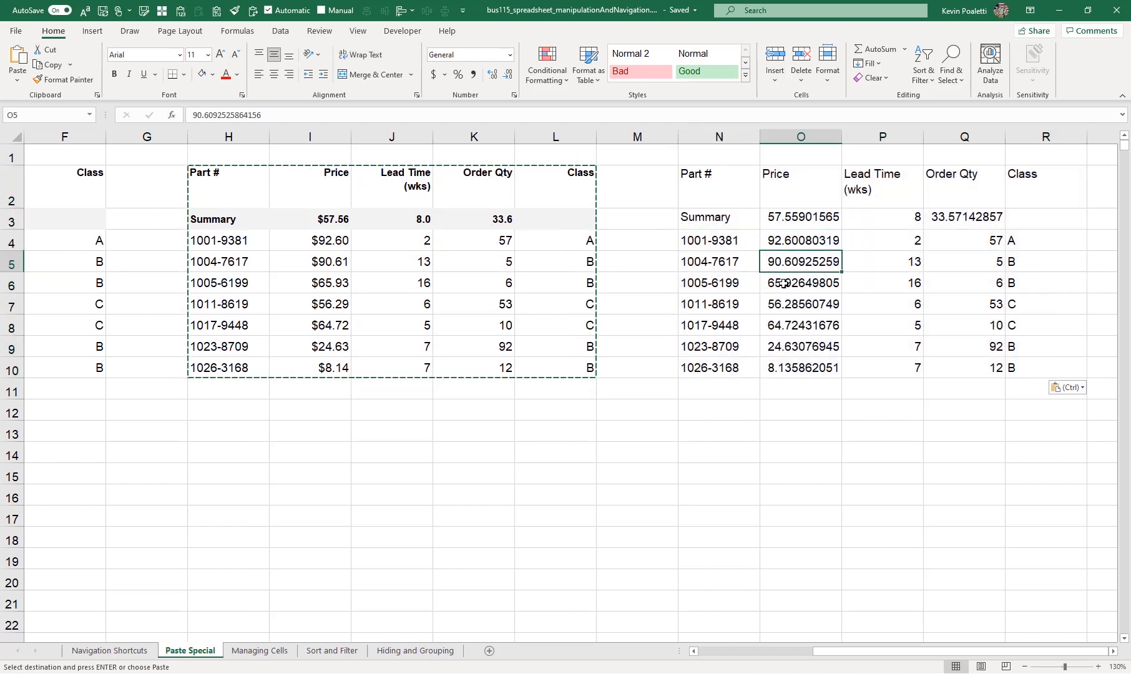
key("Left")
key("Right")
key("Right")
key("Left")
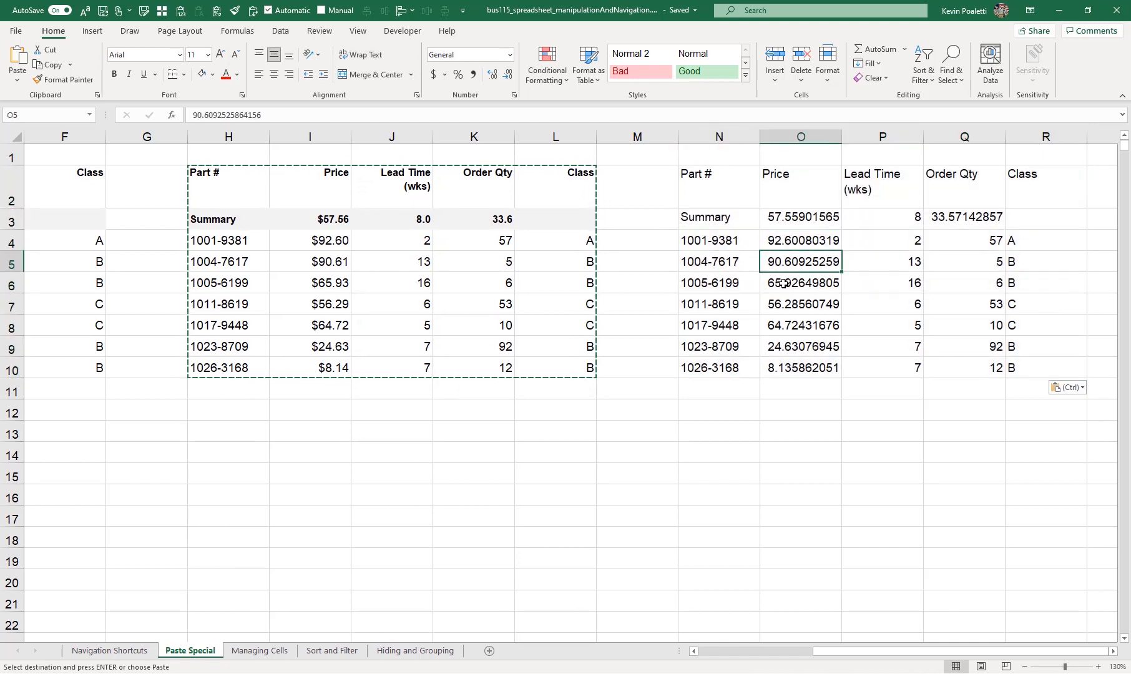
left_click(338, 284)
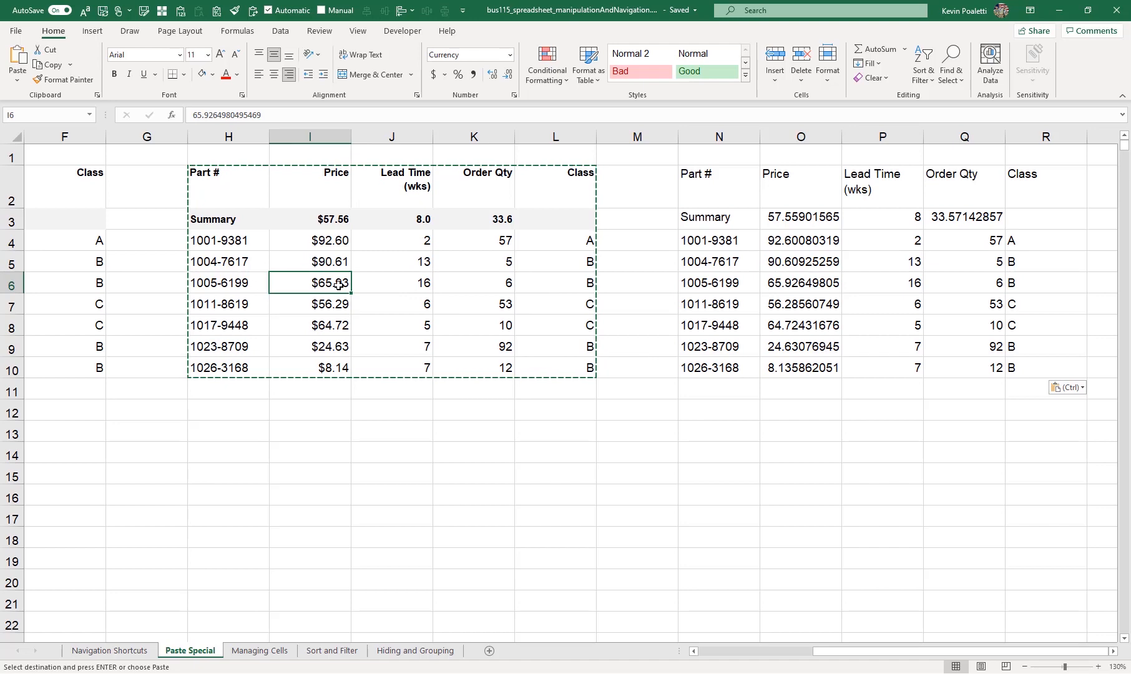
Paste the copied table H2:L10 at T2 using Paste Special with the Values option.
left_click(814, 305)
key("Right")
key("Right")
key("Right")
key("Right")
key("Right")
key("Right")
key("Right")
key("Right")
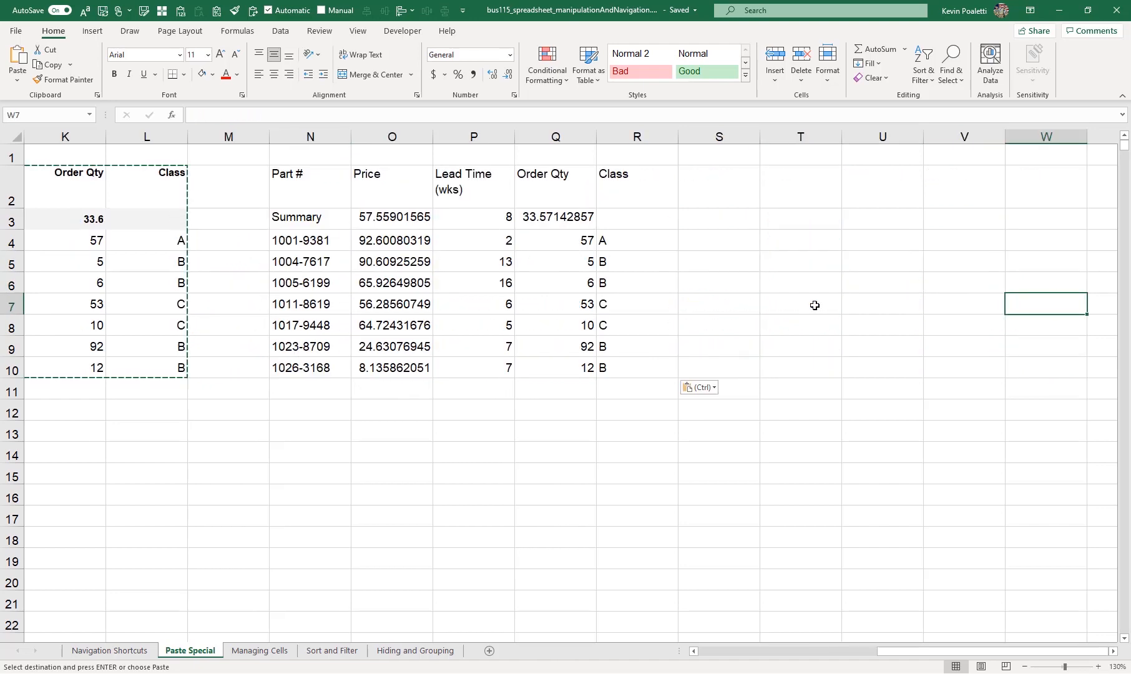
left_click_drag(273, 175, 629, 361)
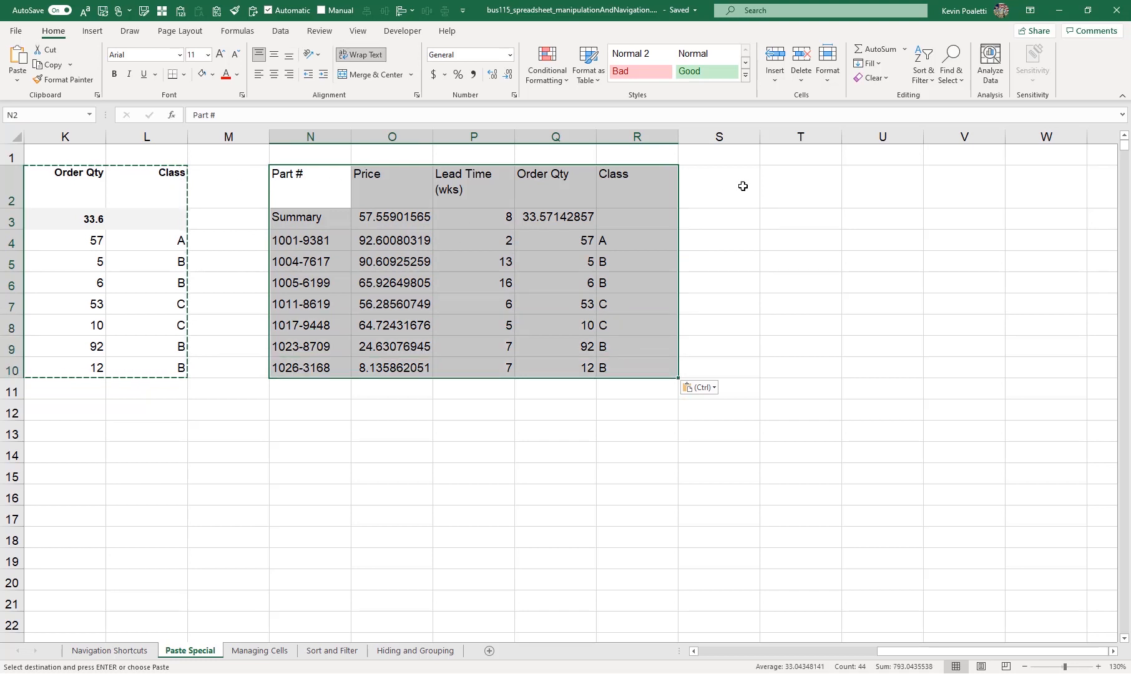
left_click(777, 181)
key("ctrl+alt+v")
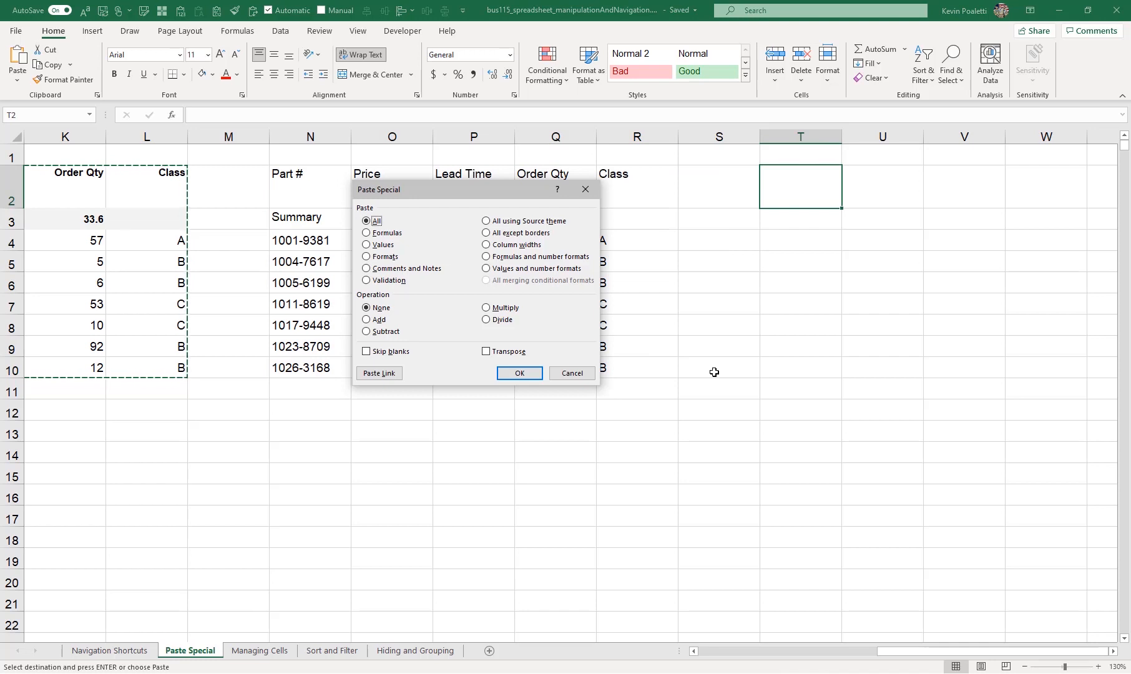
left_click(382, 245)
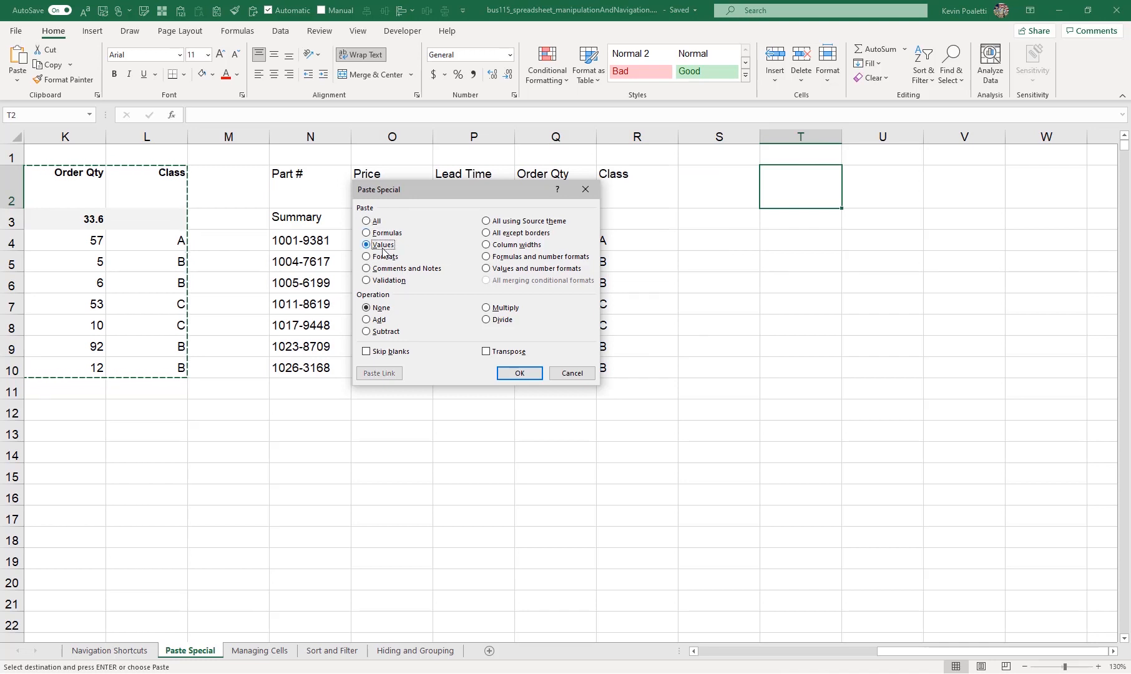
left_click(519, 373)
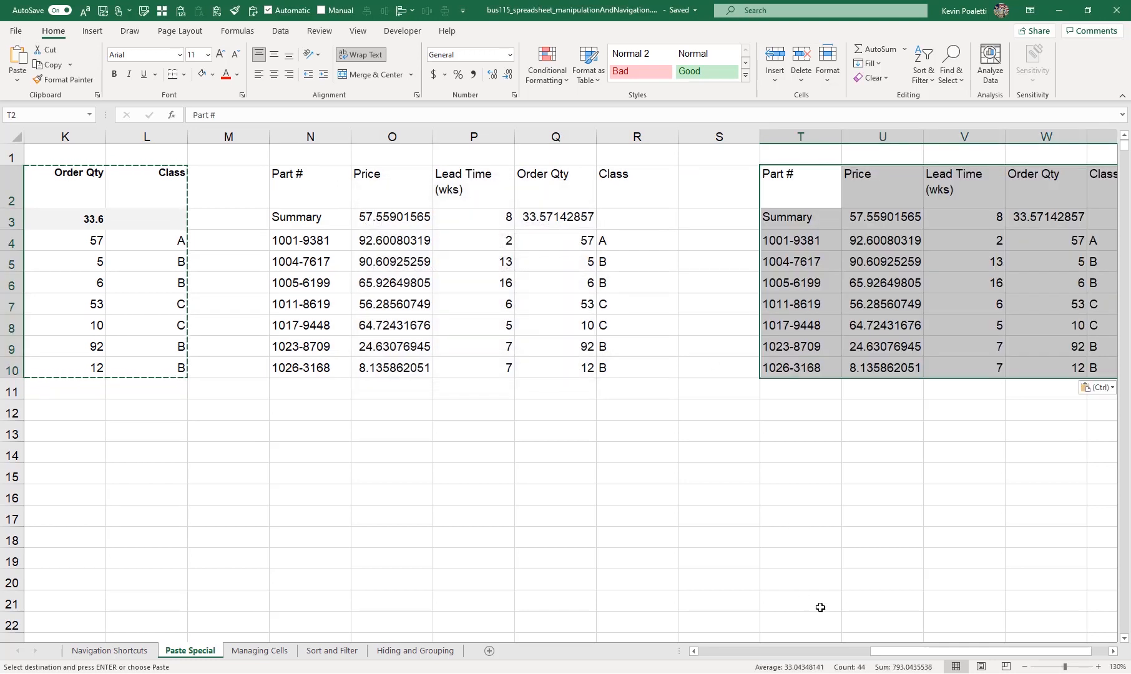
Compare the summary cell U3 in the values-only copy with Q3 in the formulas-only copy.
left_click(1112, 651)
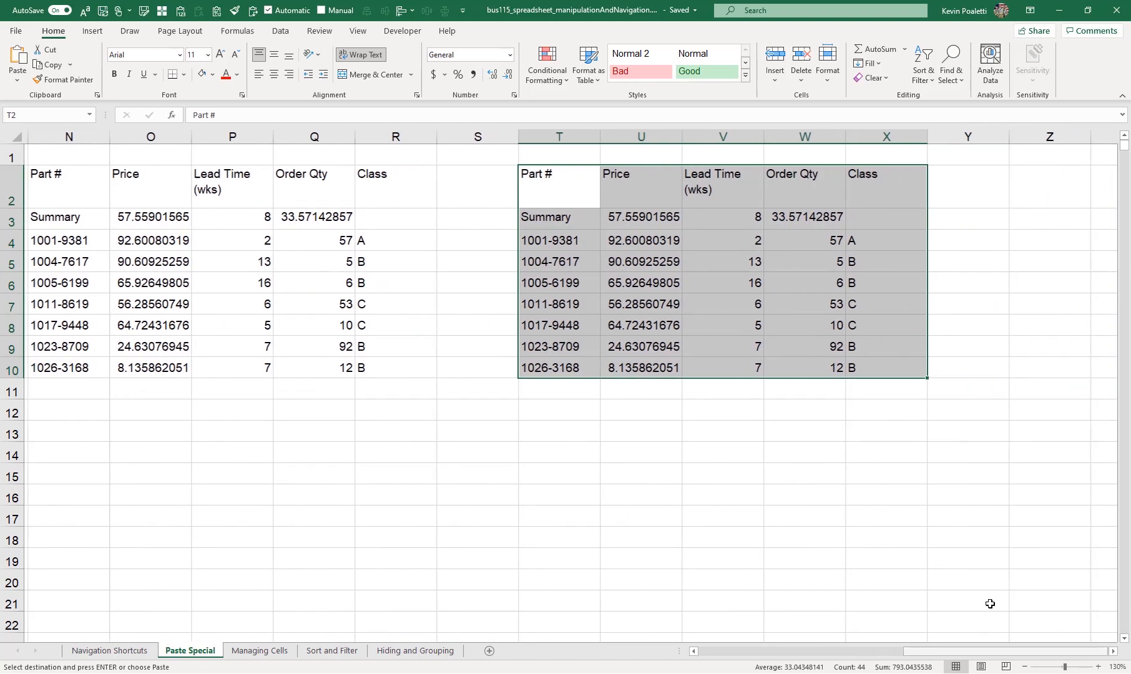
left_click(606, 219)
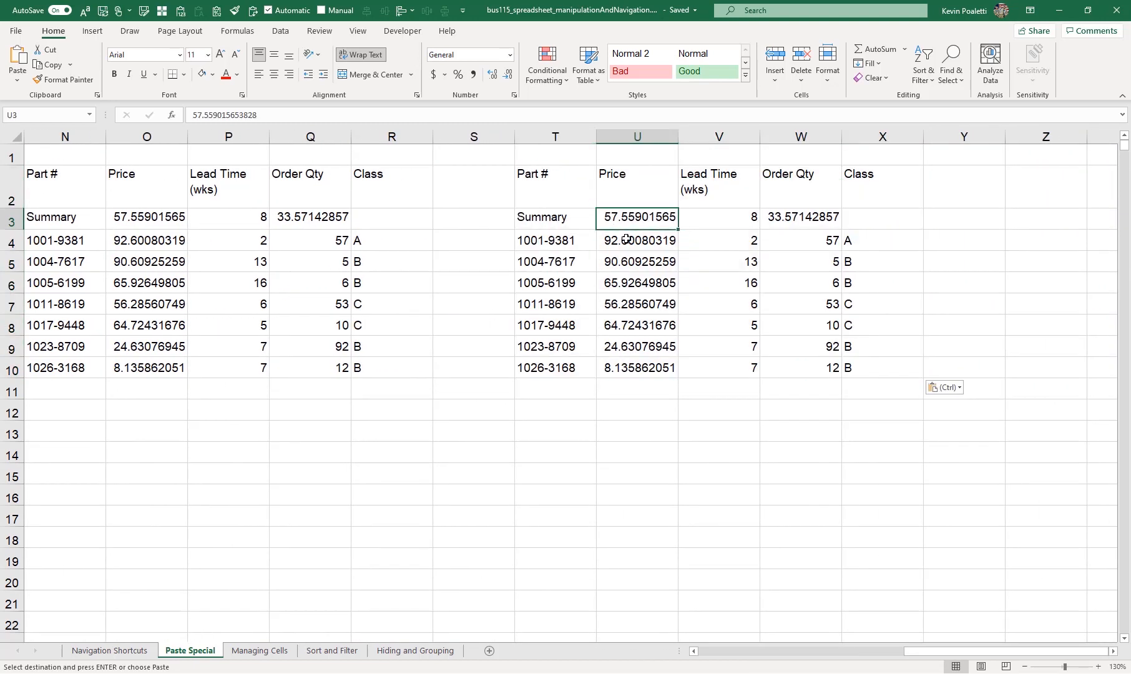
left_click(304, 218)
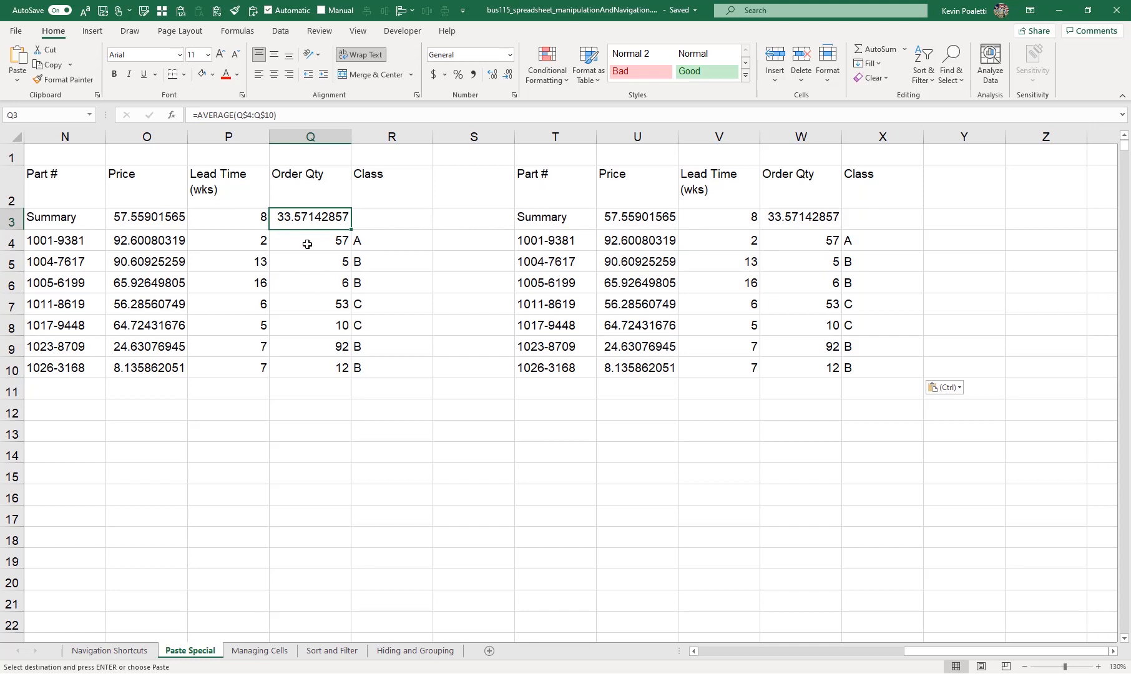
Paste the copied table H2:L10 at Z2 using Paste Special with the Values and number formats option.
scroll(307, 244, "right", 4)
left_click(627, 197)
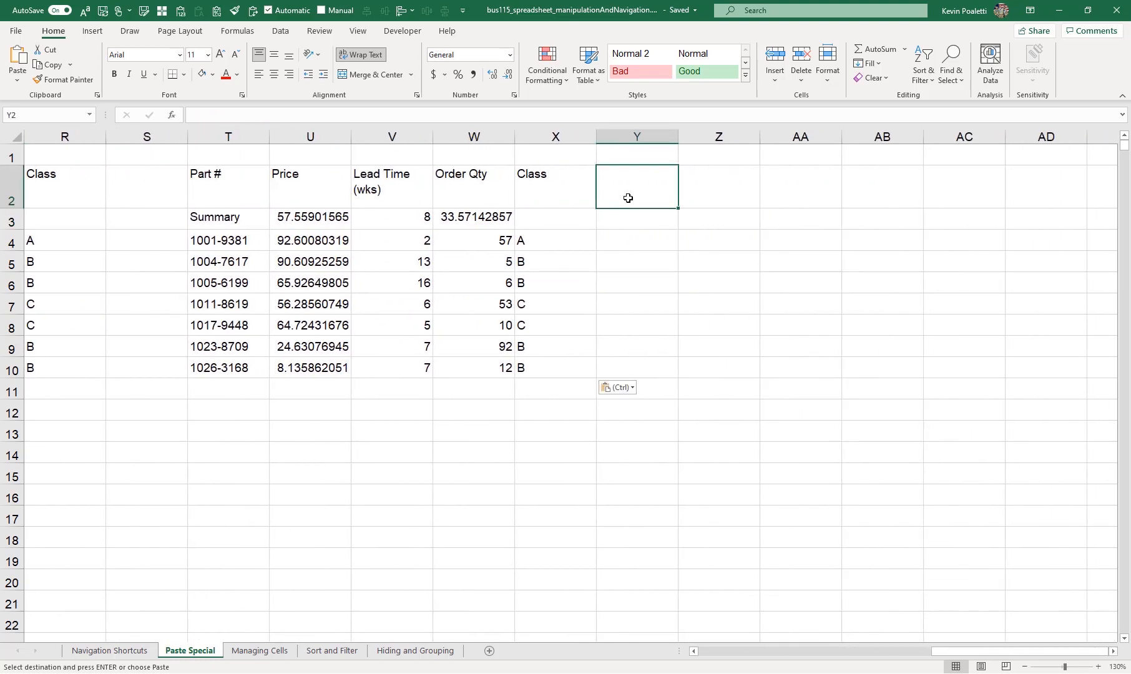
left_click_drag(967, 651, 811, 652)
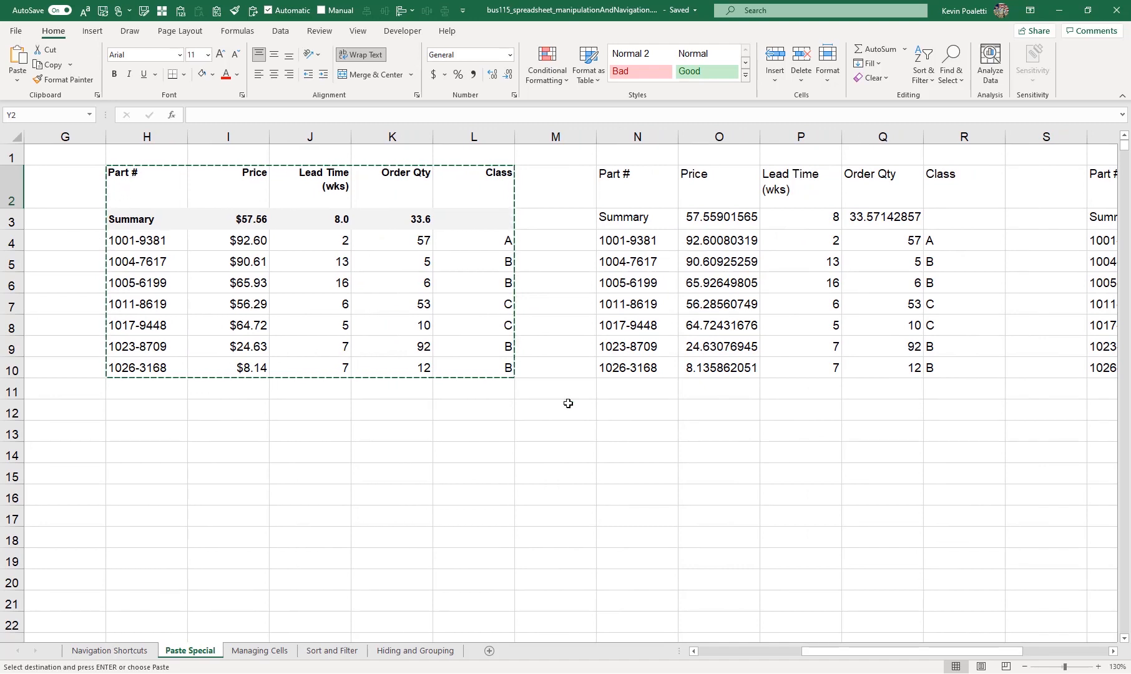
left_click_drag(850, 657, 1117, 653)
left_click(1116, 652)
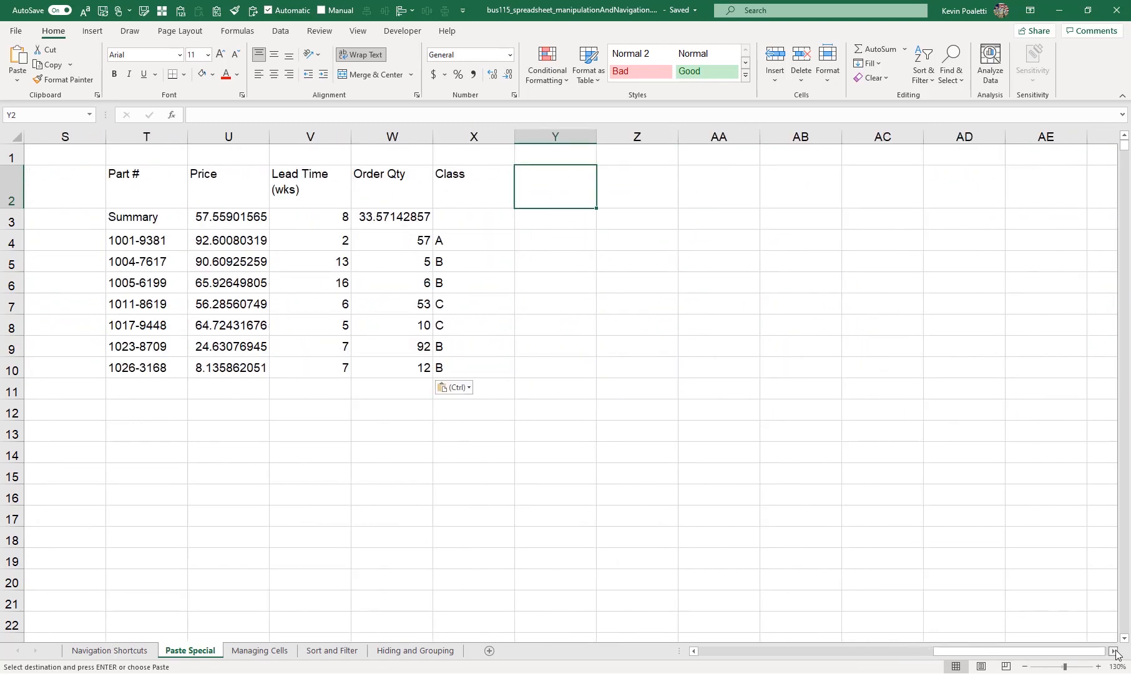
left_click(1116, 652)
key("Right")
key("ctrl+alt+v")
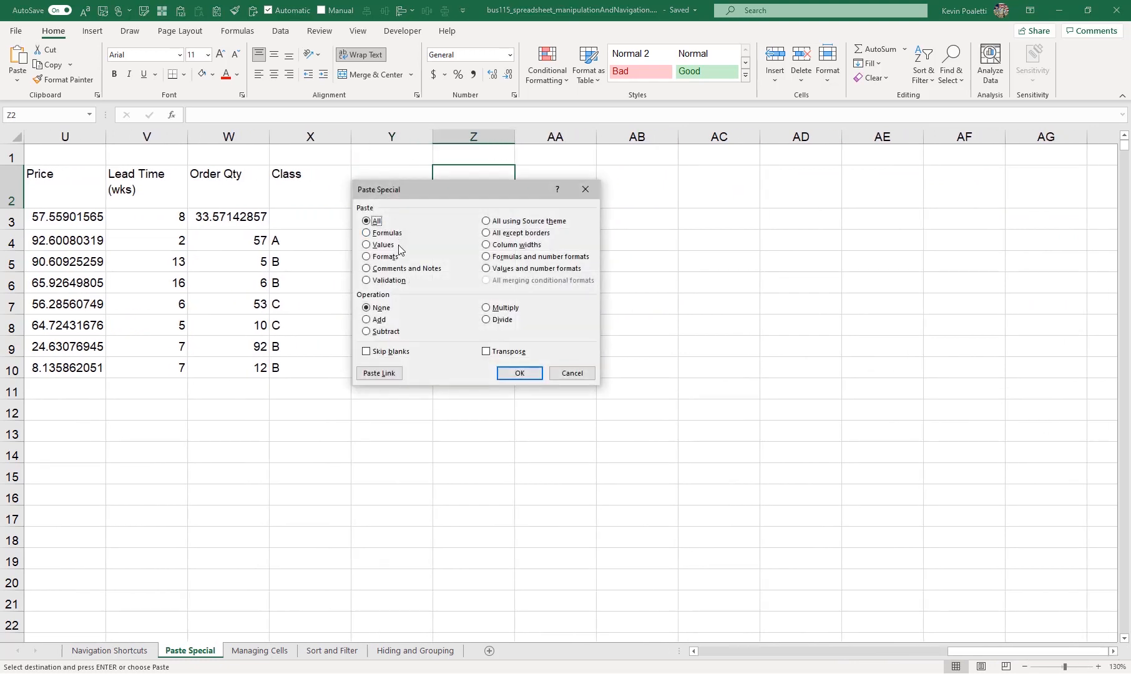
left_click(532, 269)
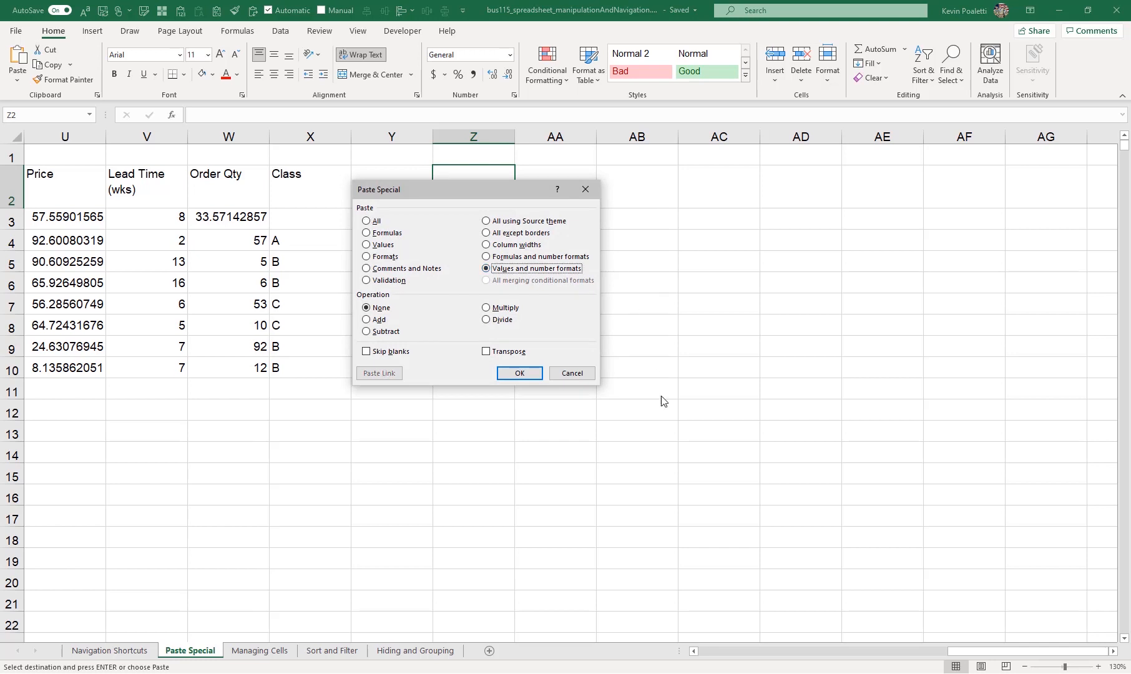
left_click(524, 376)
Compare the Price average in AA3 with the unformatted summary values in V3 and W3.
left_click(555, 222)
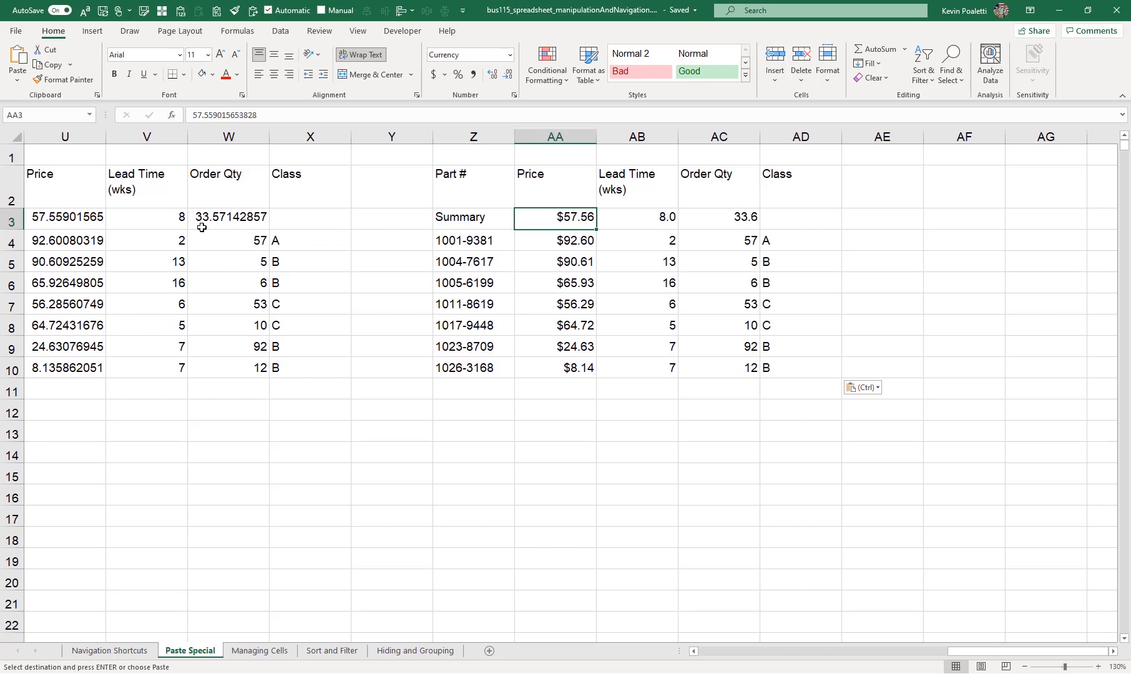
left_click(178, 214)
left_click(242, 216)
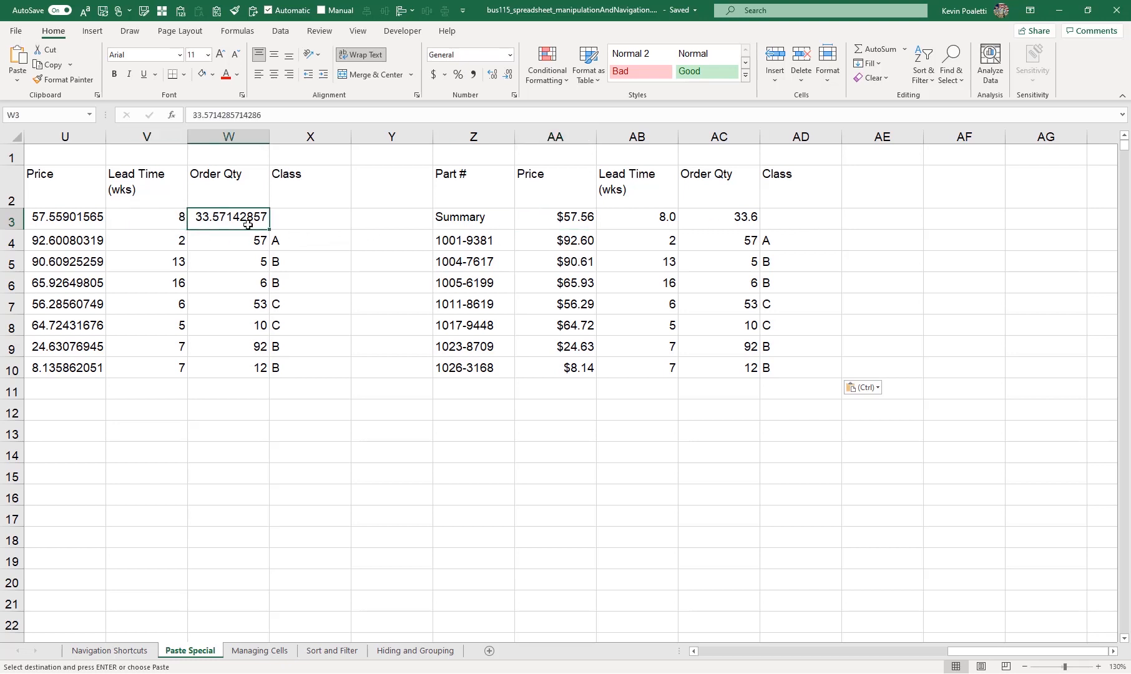
left_click(555, 222)
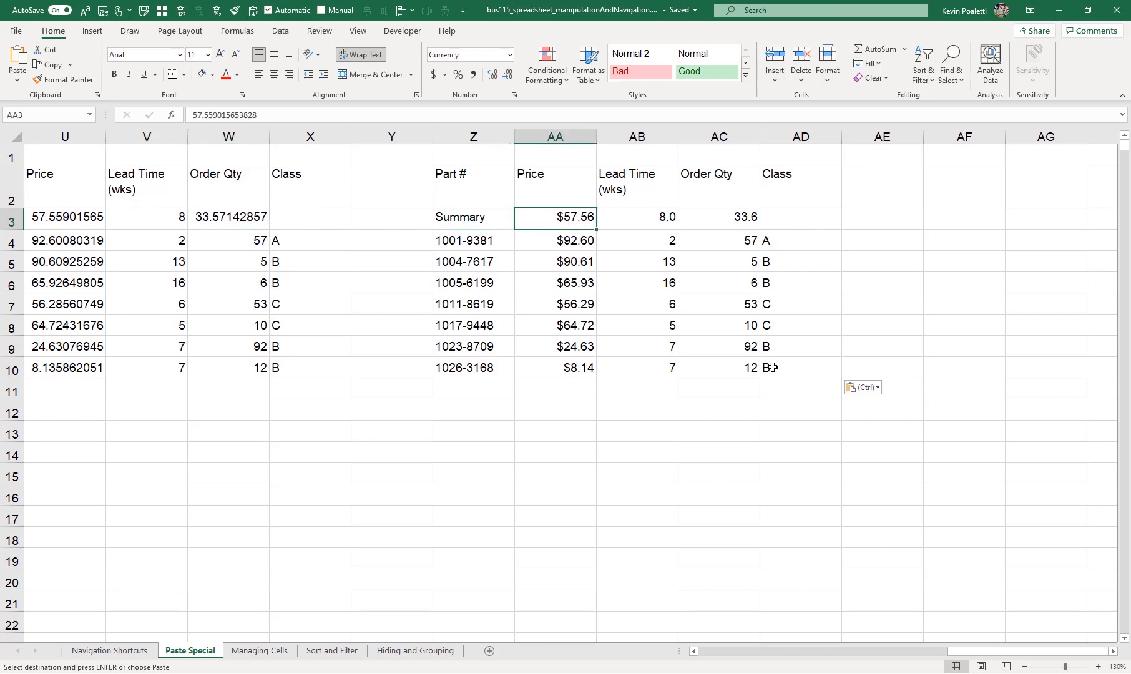
Paste only the formatting of the copied table at AF2 using Paste Special with the Formats option.
left_click(1114, 651)
left_click(567, 172)
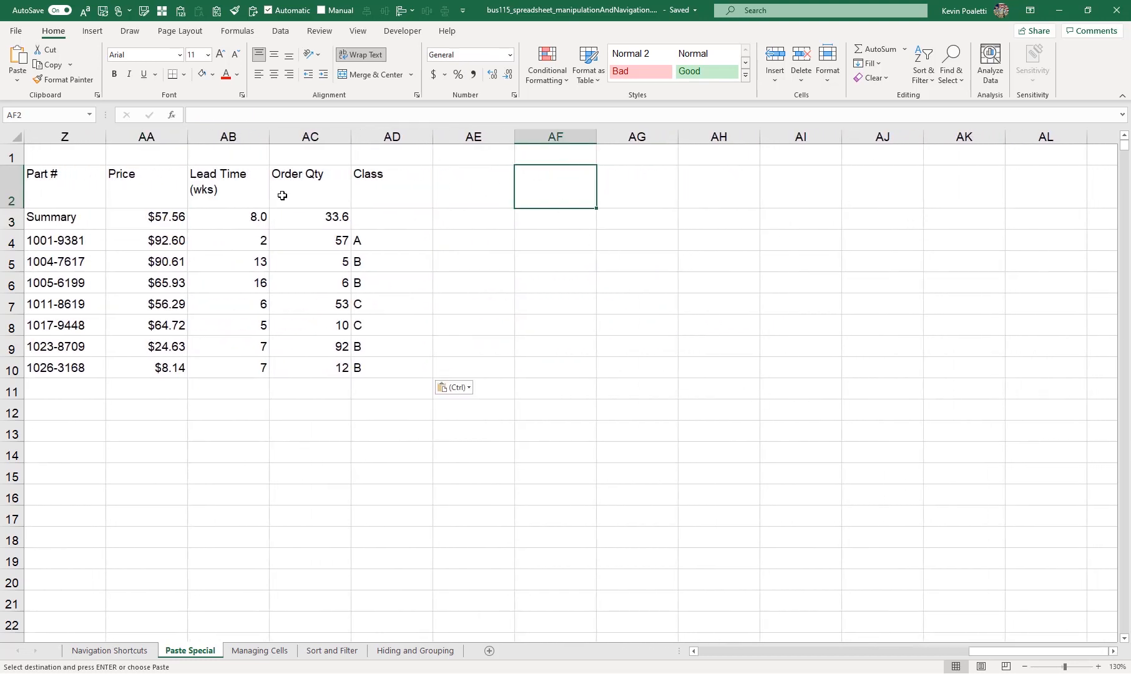
key("ctrl+alt+v")
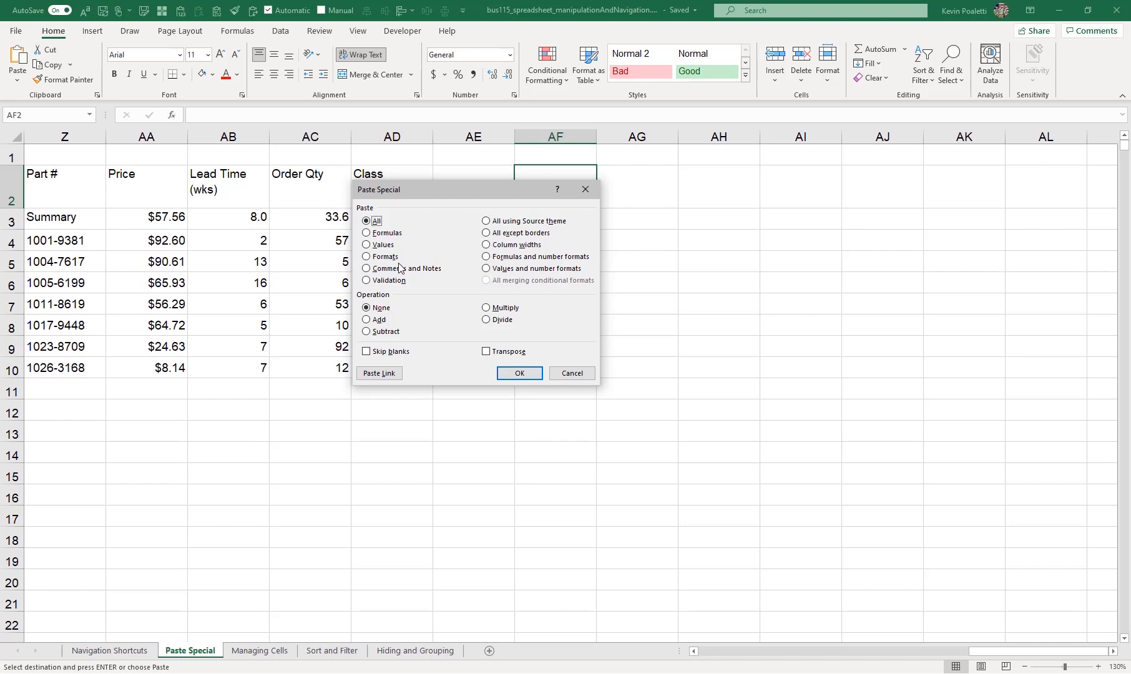
left_click(391, 258)
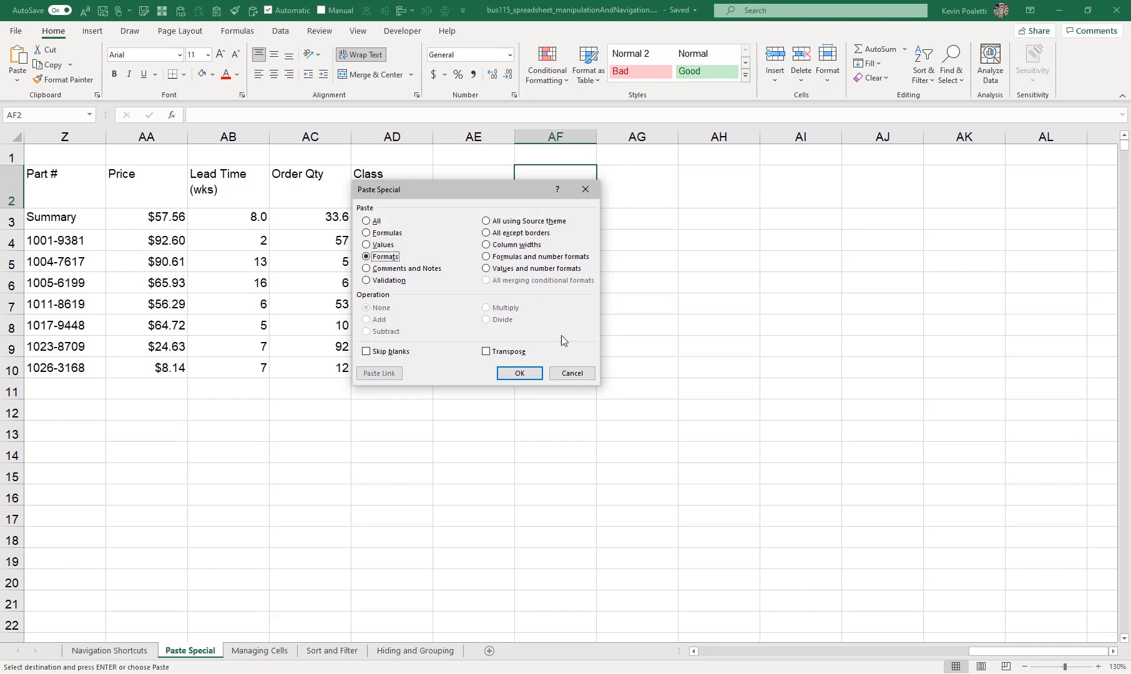
left_click(518, 373)
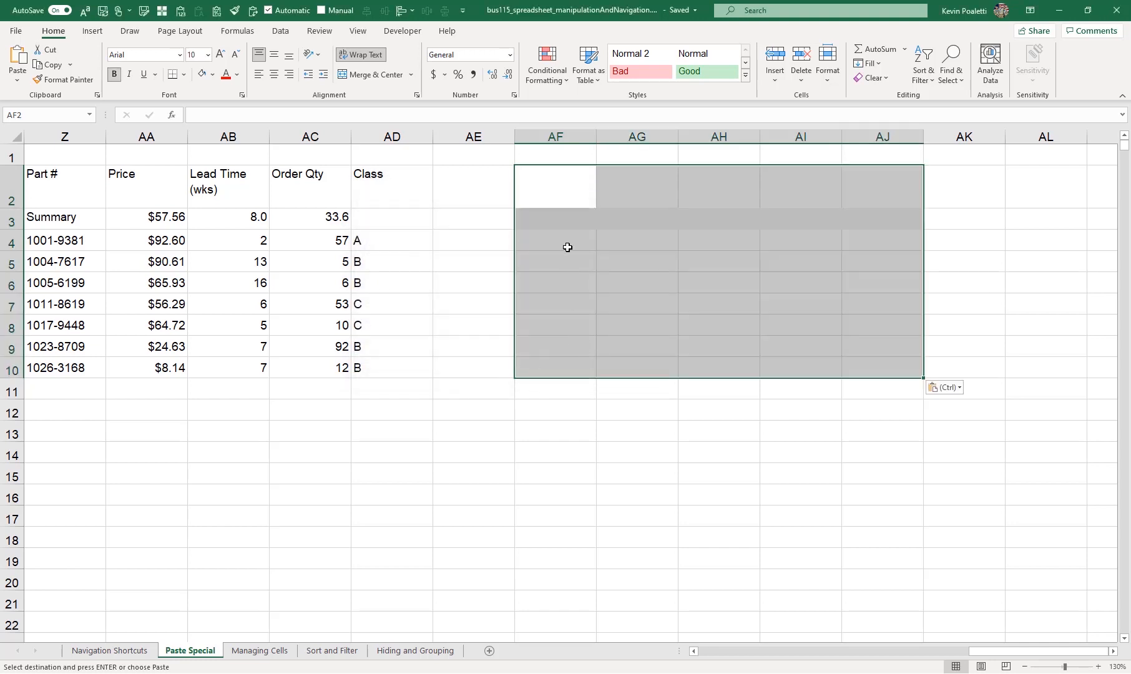
left_click(543, 195)
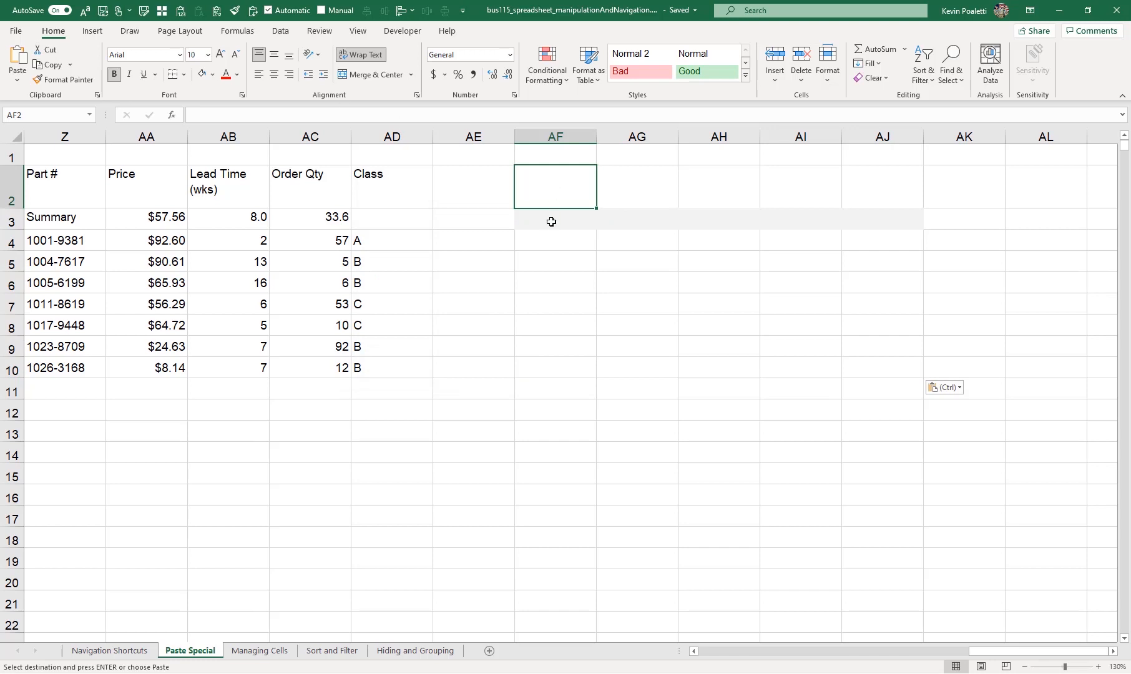
Cancel the active copy of H2:L10 and widen column H, the Part # column of the pasted table.
left_click(551, 222)
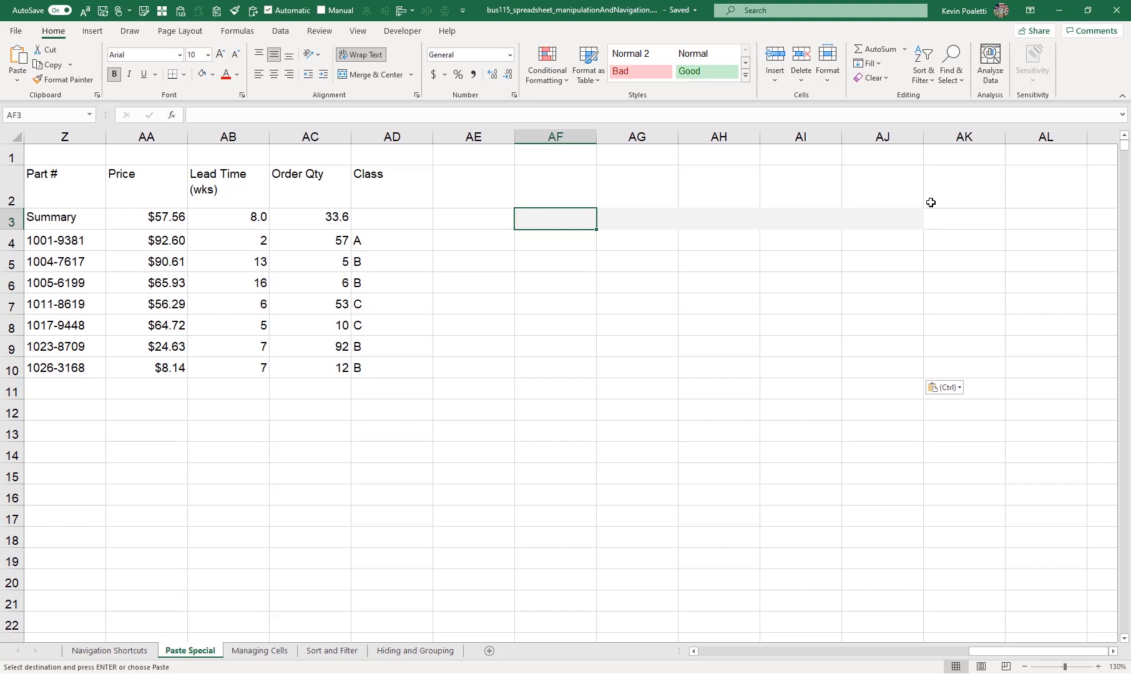
left_click_drag(1058, 651, 747, 646)
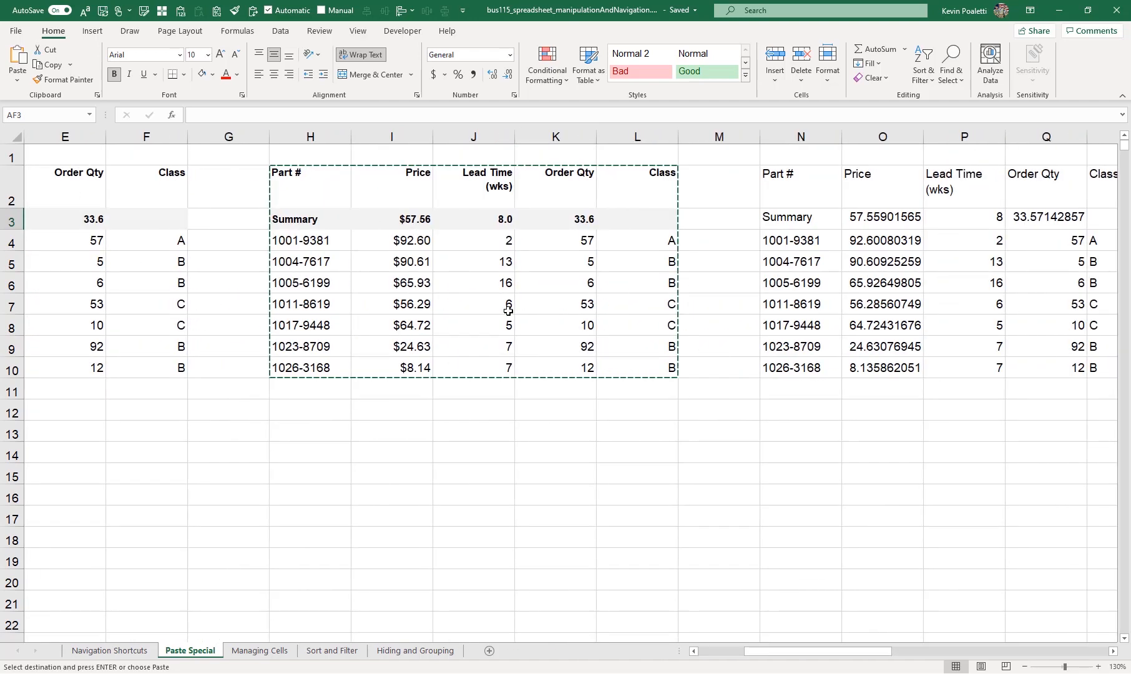
left_click(352, 242)
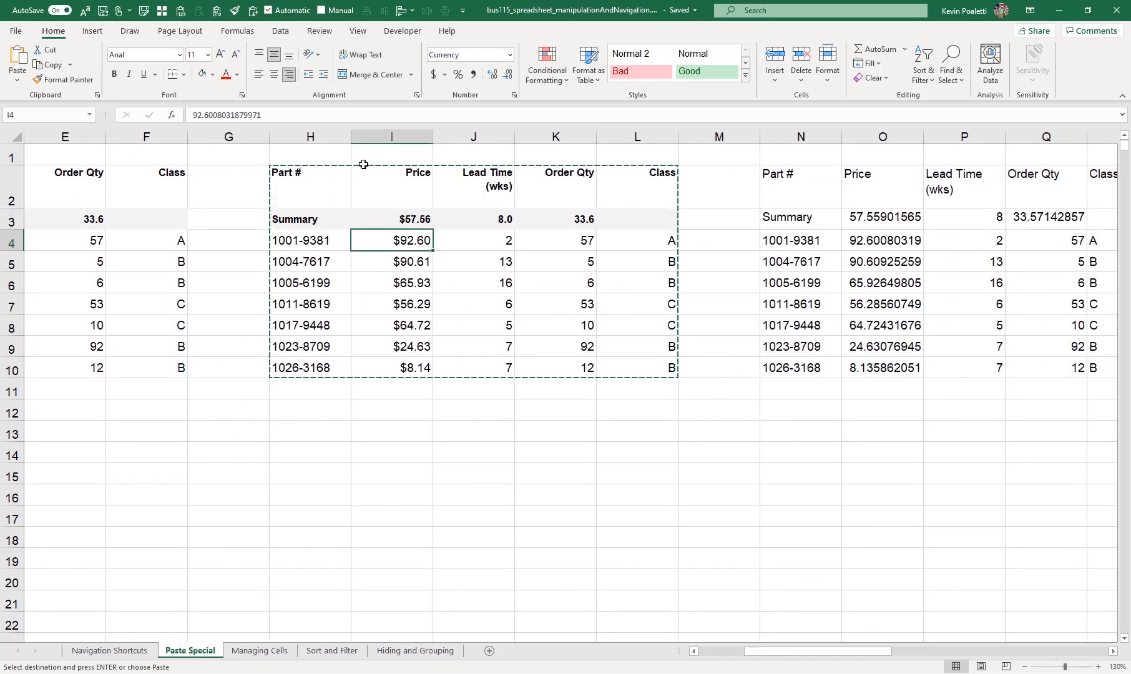
key("Escape")
left_click_drag(353, 136, 395, 143)
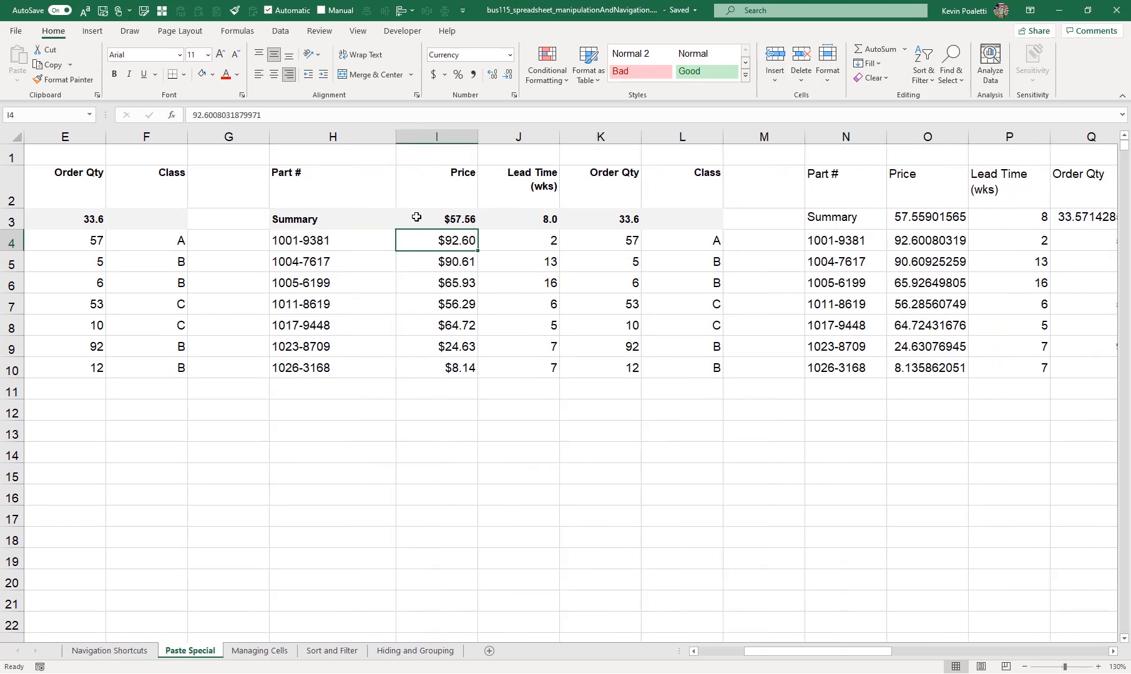
Copy the table H2:L10 and paste it with a regular paste at AL2.
left_click_drag(325, 189, 687, 366)
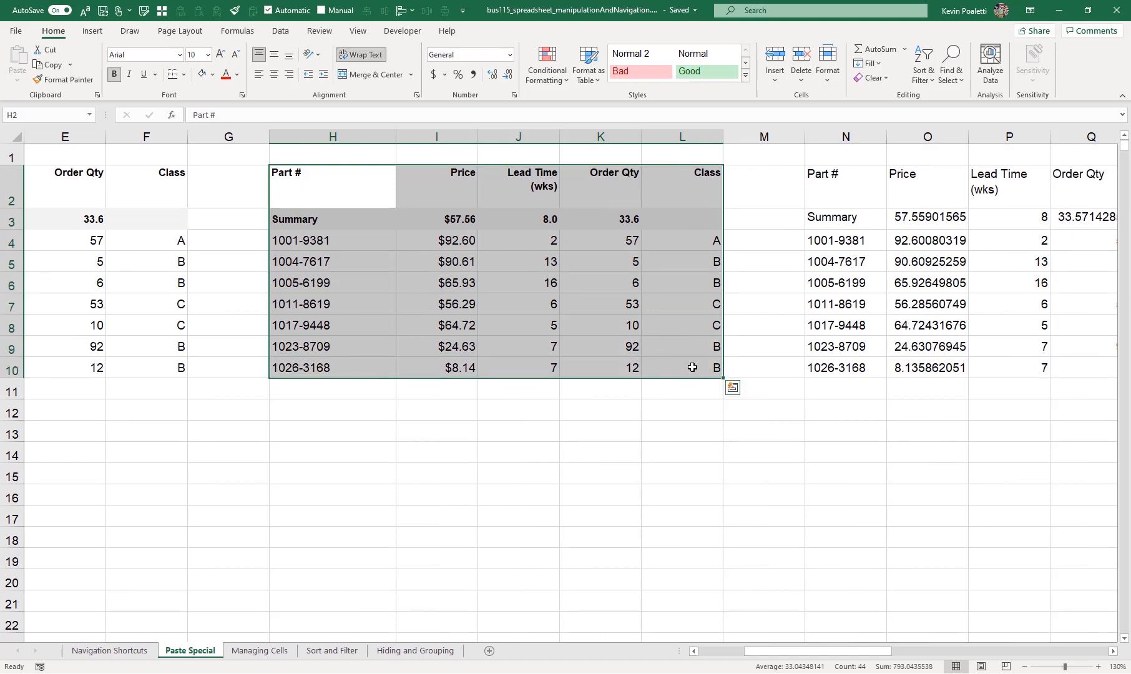
key("ctrl+c")
left_click_drag(850, 651, 1112, 652)
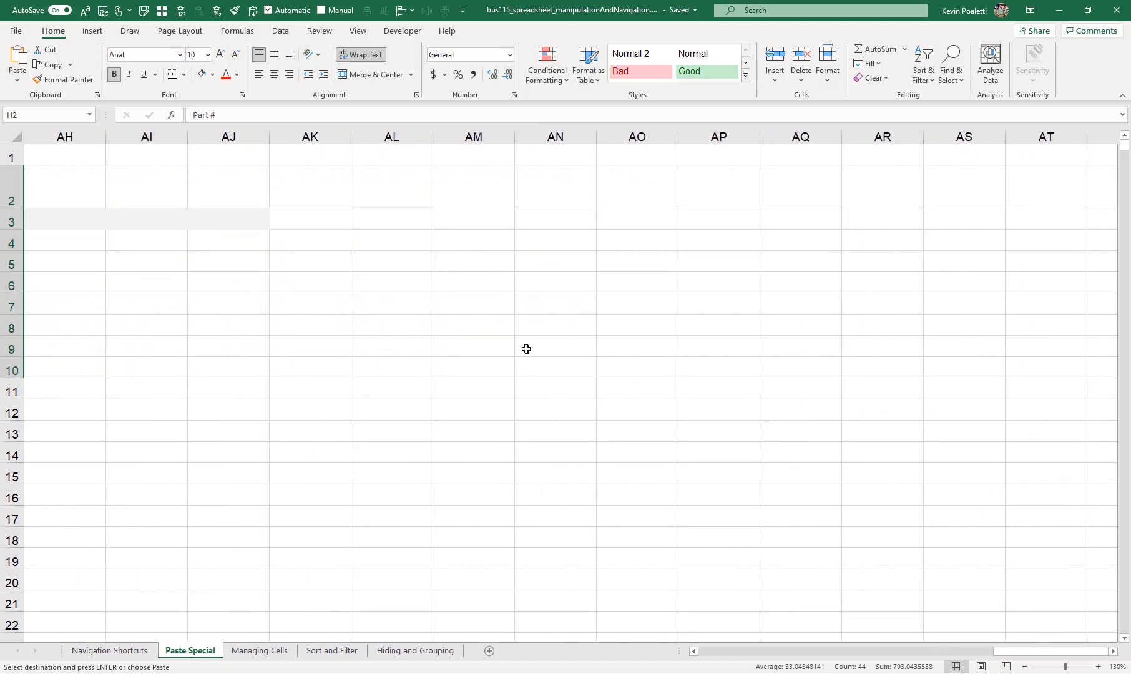
left_click(389, 189)
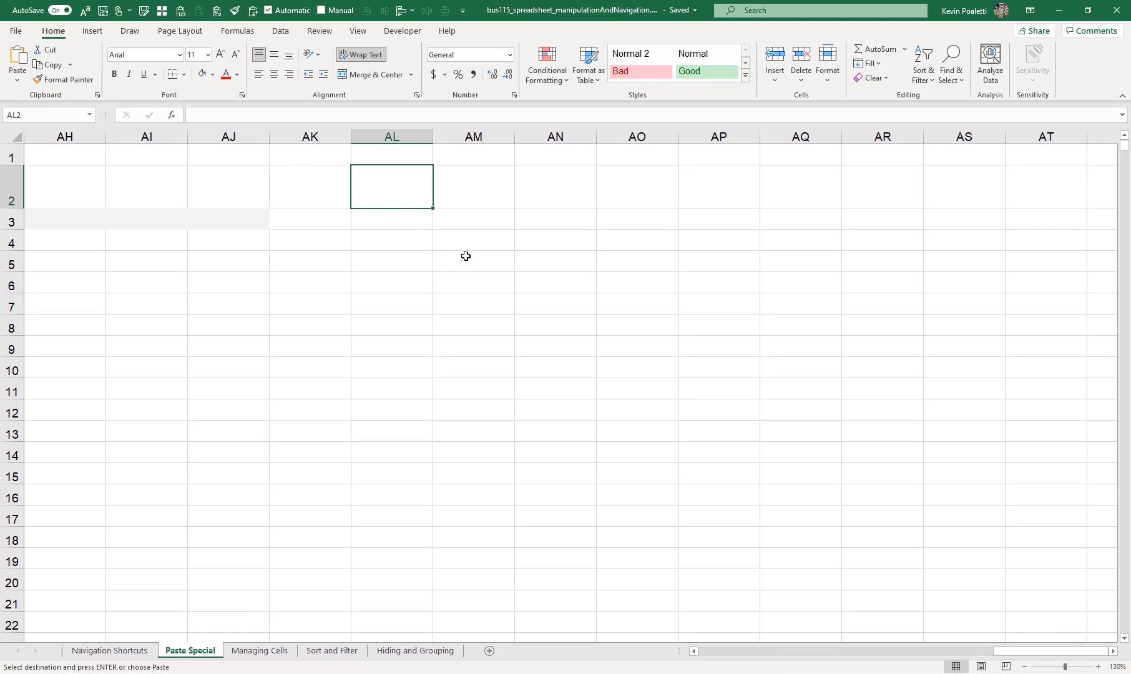
key("ctrl+v")
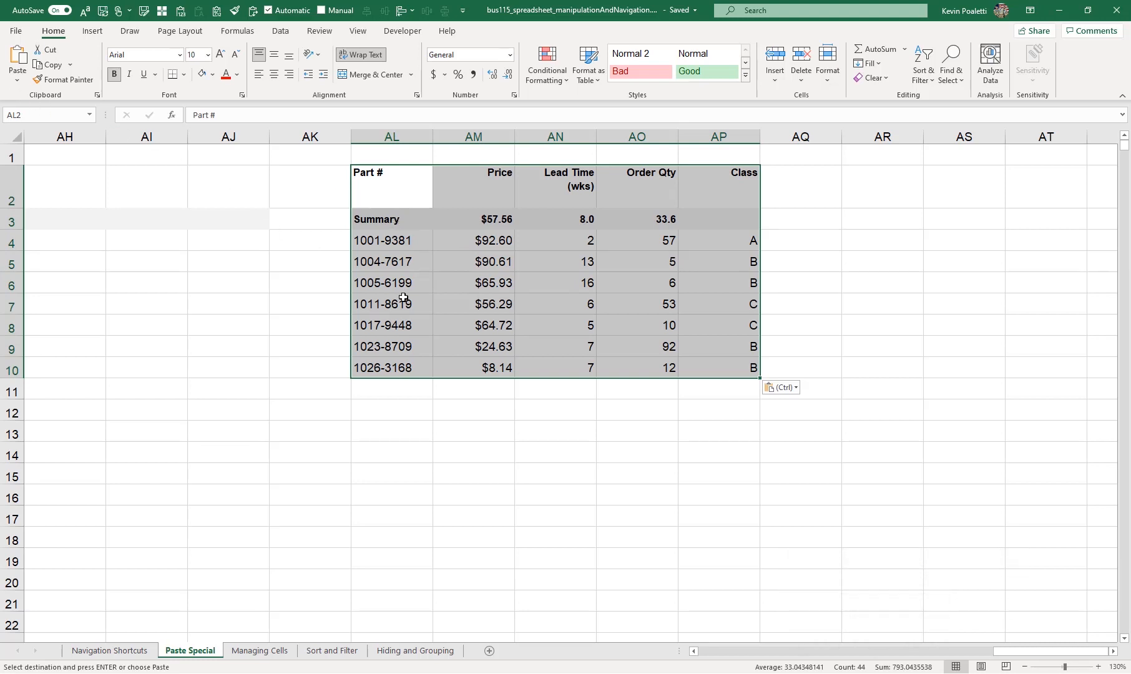
Apply the copied table's column widths to the copy at AL2 using Paste Special with the Column widths option.
key("ctrl+alt+v")
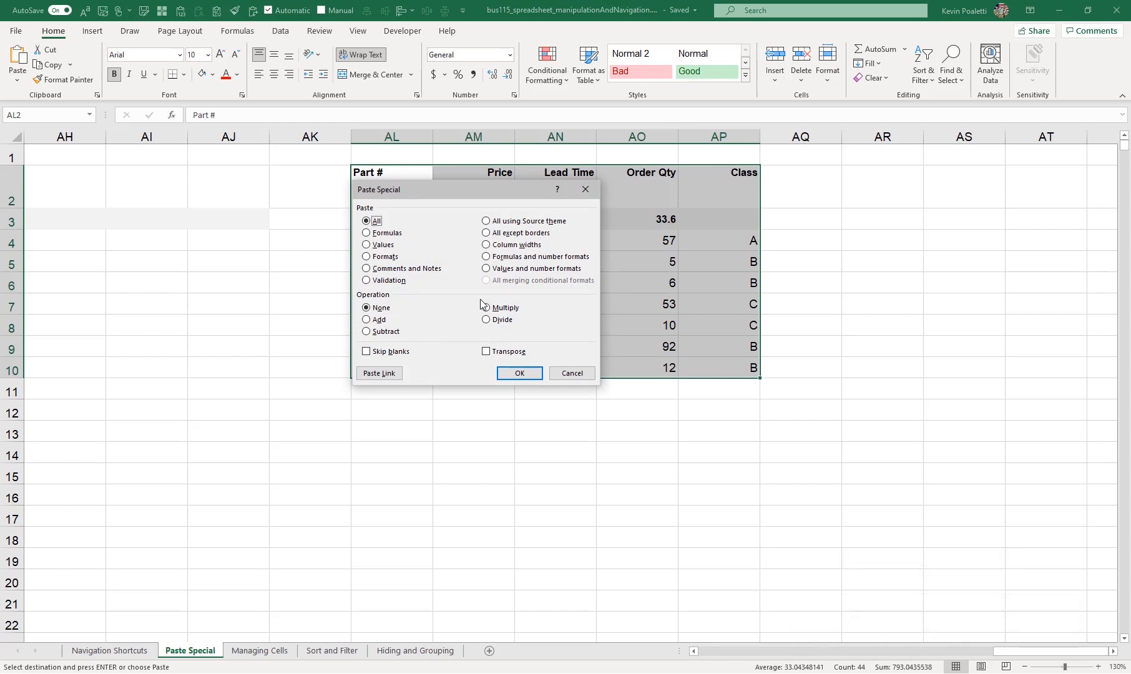
left_click(501, 247)
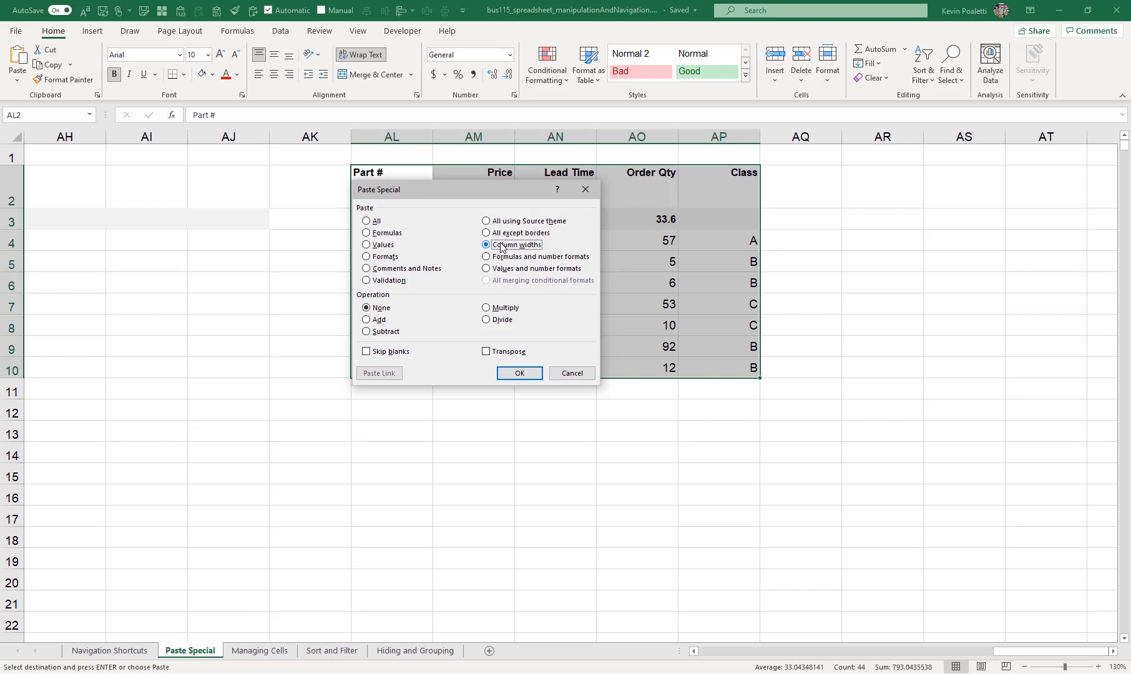
left_click(520, 374)
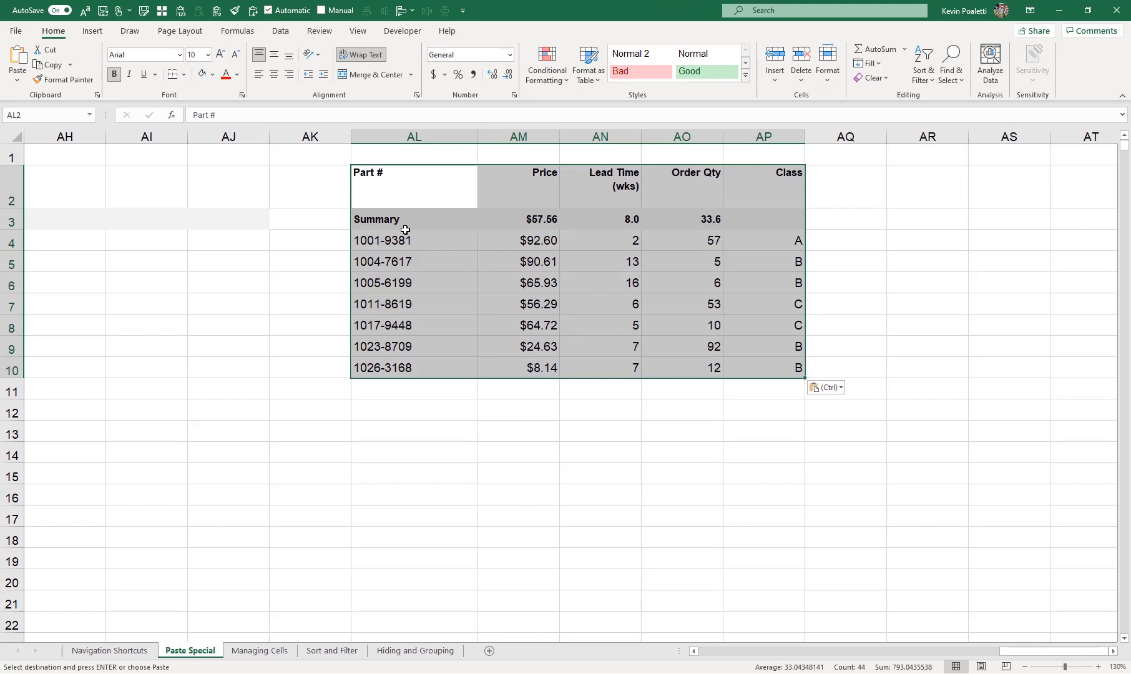
Paste the copied table at AR2 and review its paste options, including Keep Source Column Widths.
scroll(405, 229, "right", 7)
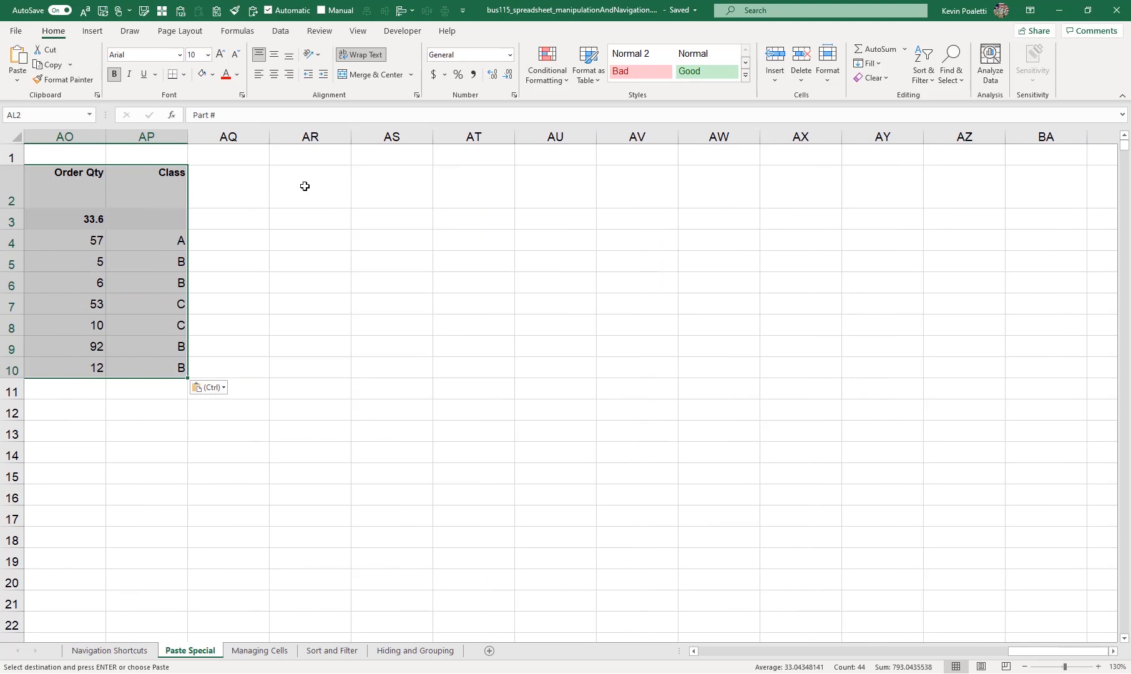
left_click(305, 186)
key("ctrl+v")
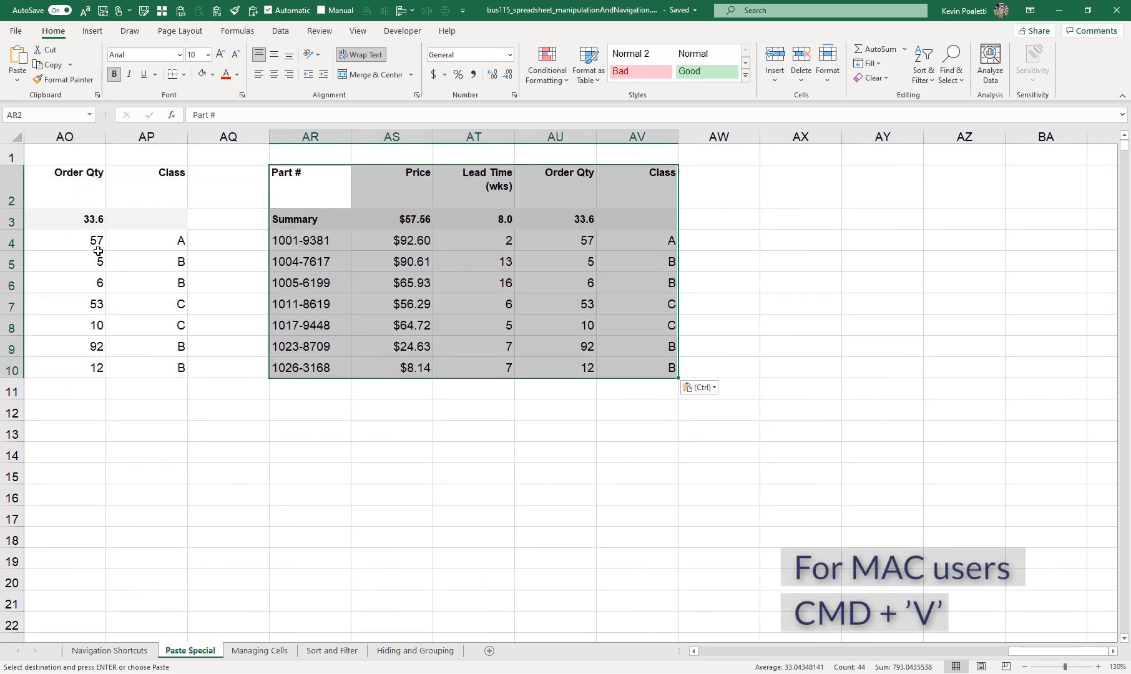
left_click(707, 388)
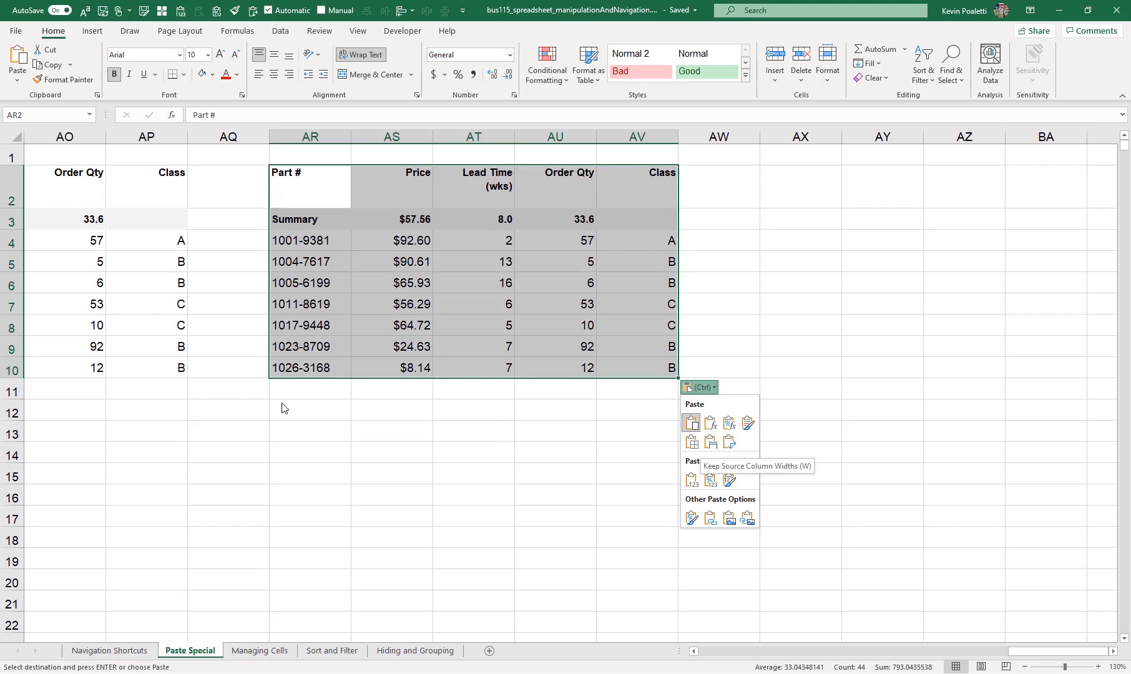
left_click(315, 413)
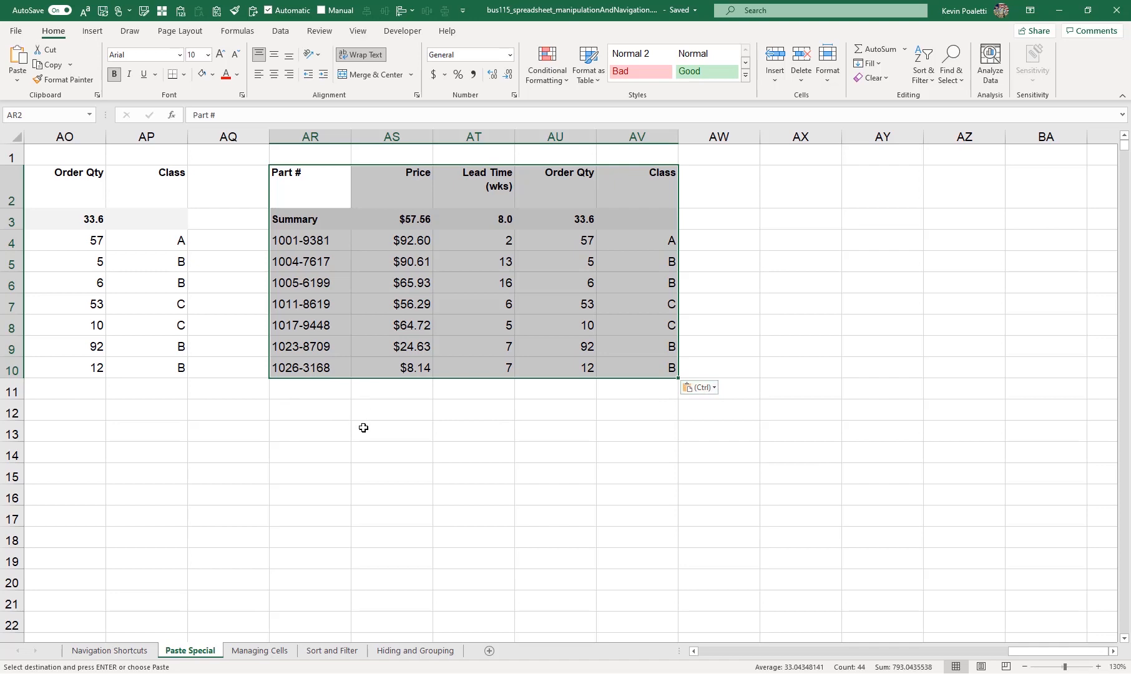
Paste the copied table at AR13 with the Transpose paste option, swapping its rows and columns.
left_click(300, 437)
key("ctrl+v")
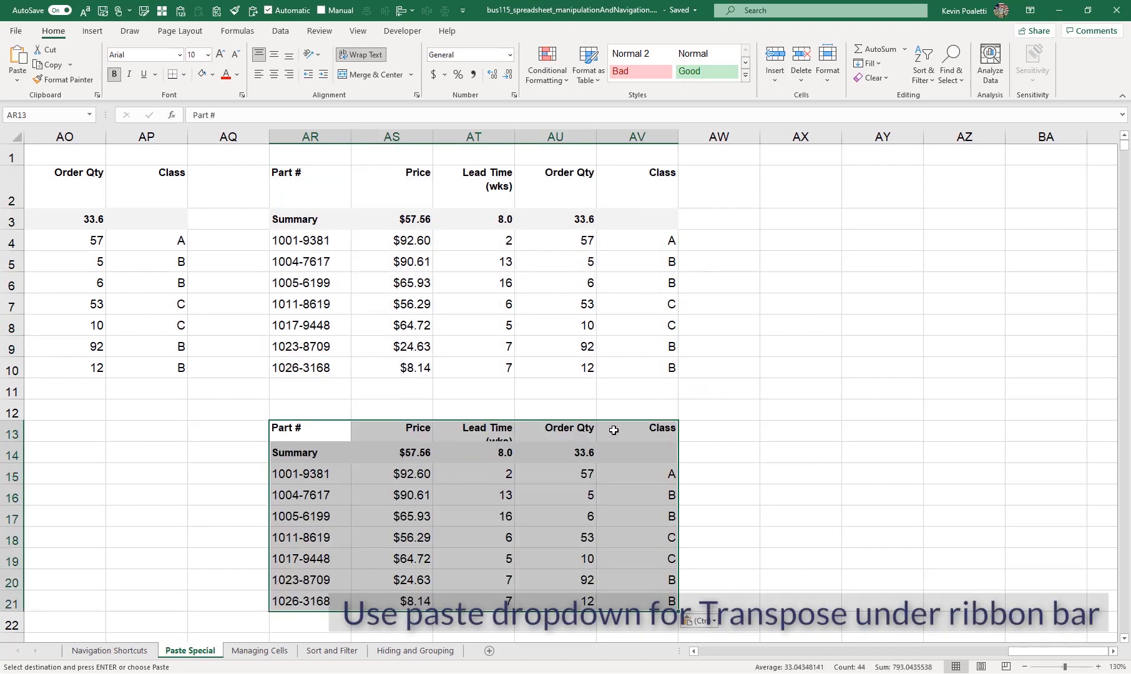
scroll(688, 466, "down", 1)
left_click(714, 536)
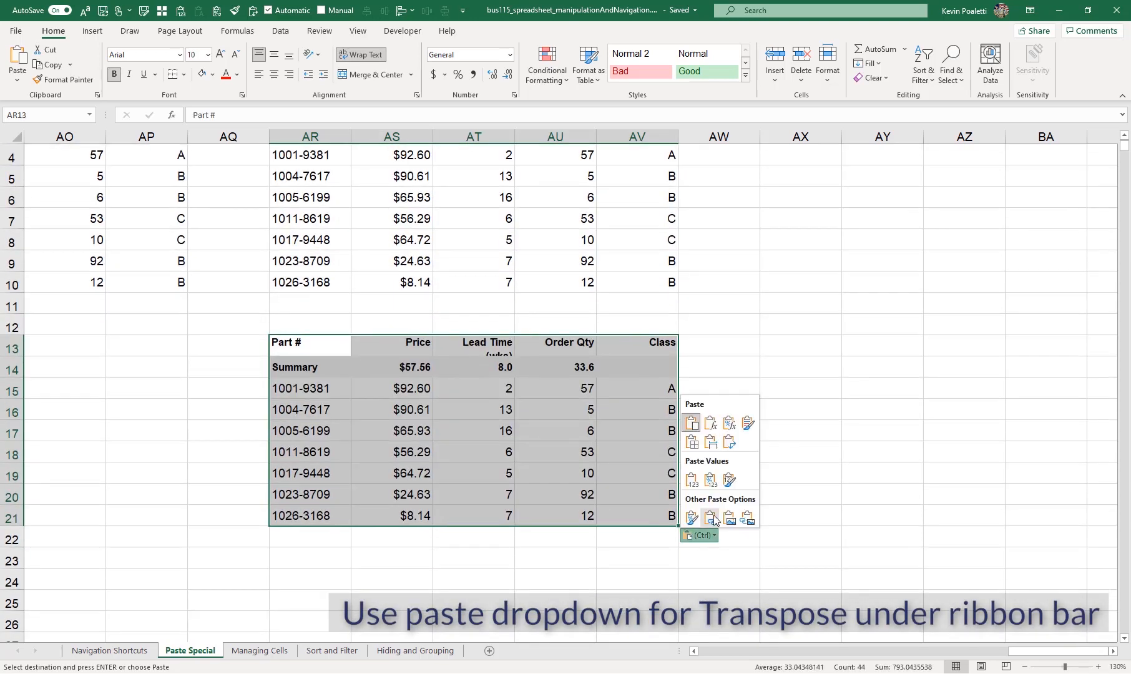
left_click(729, 443)
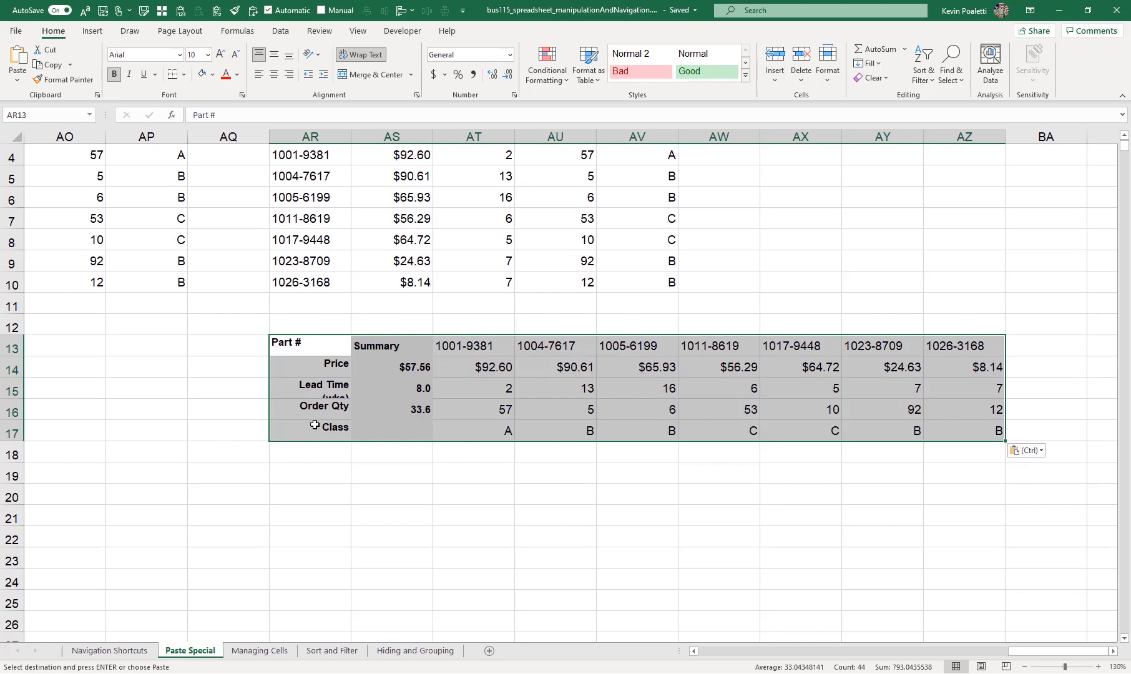
Paste the copied table at AR20 as a picture and move the picture so it starts at AR19, below the transposed table.
scroll(316, 430, "up", 1)
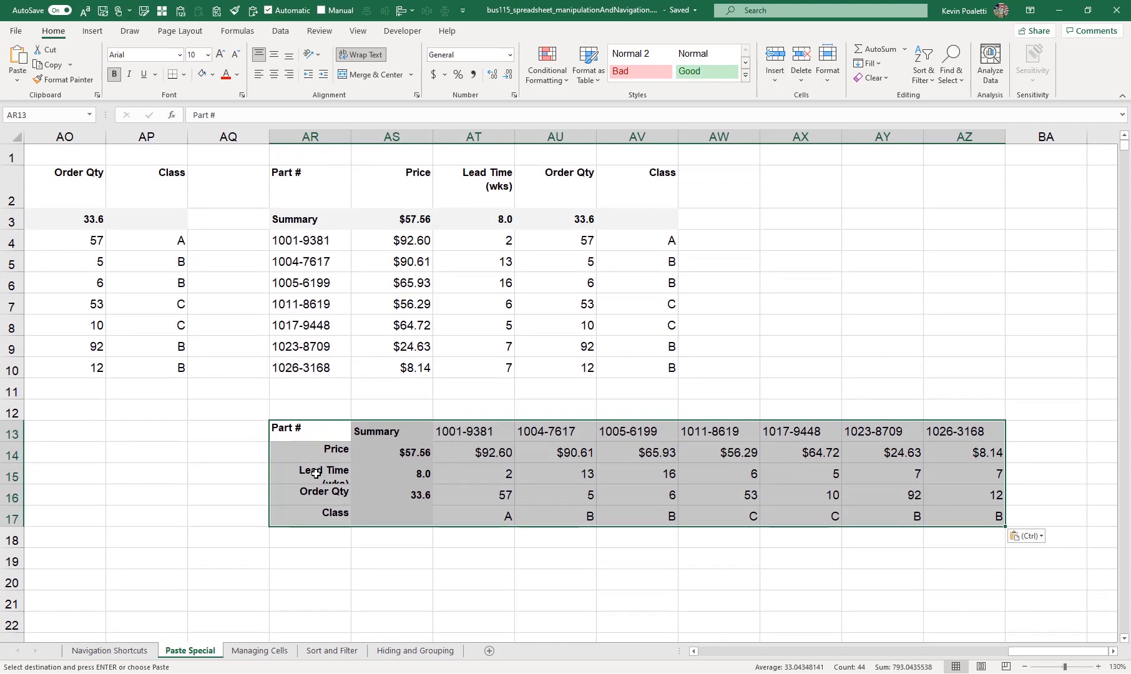
left_click(1026, 535)
left_click(328, 570)
type("Part #\tPrice\tLead Time (wks)\tOrder Qty\tClass Summary\t$57.56\t8.0\t33.6\t 1001-9381\t$92.60\t2\t57\tA 1004-7617\t$90.61\t13\t5\tB 1005-6199\t$65.93\t16\t6\tB 1011-8619\t$56.29\t6\t53\tC 1017-9448\t$64.72\t5\t10\tC 1023-8709\t$24.63\t7\t92\tB 1026-3168\t$8.14\t7\t12\tB")
scroll(433, 504, "down", 3)
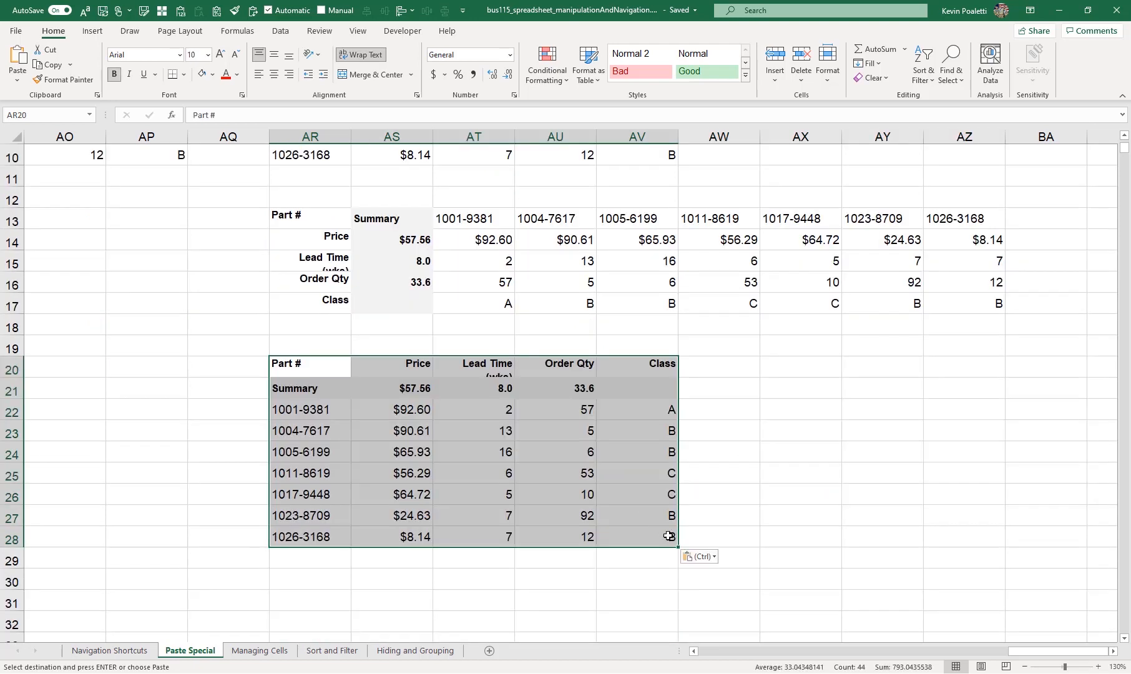
left_click(698, 557)
left_click(729, 541)
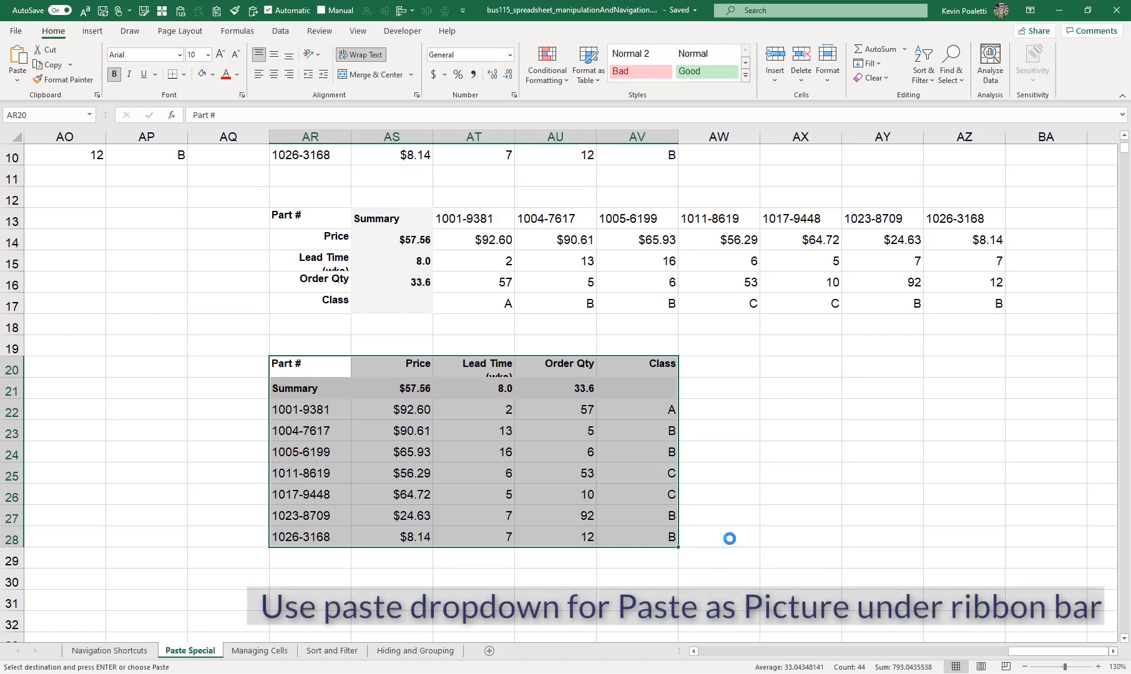
left_click_drag(396, 444, 381, 414)
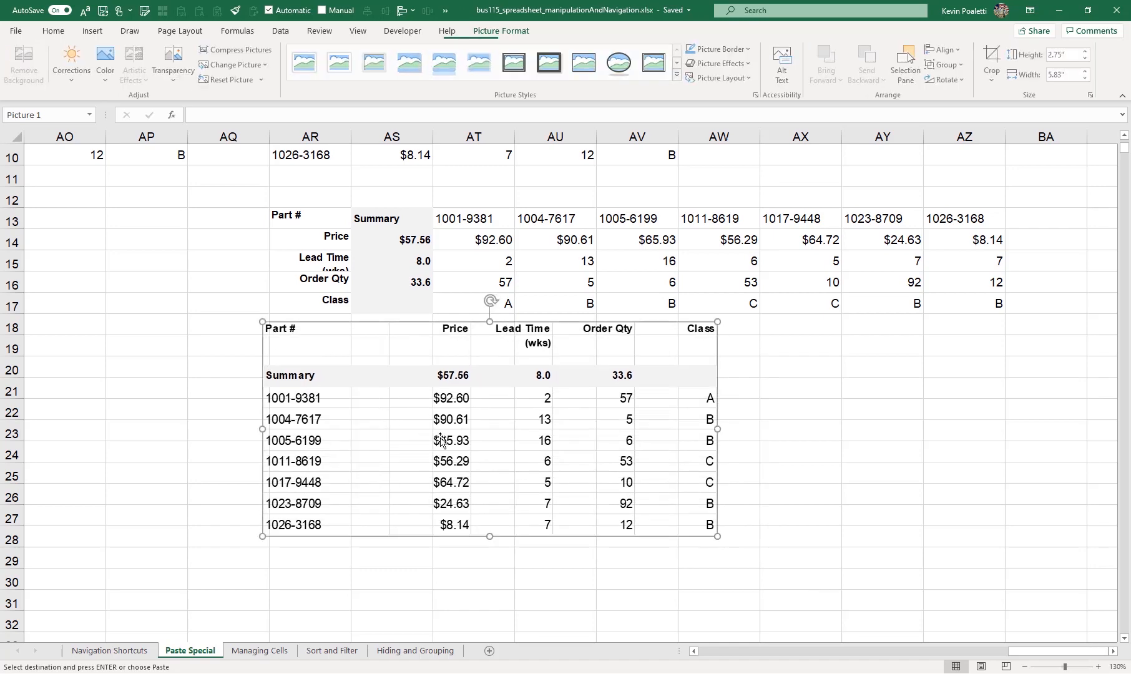
mouse_move(441, 441)
left_mouse_down()
mouse_move(465, 457)
mouse_move(491, 454)
mouse_move(454, 453)
left_mouse_up()
Paste the copied table at AR32 as a linked picture below the static picture.
scroll(399, 423, "down", 1)
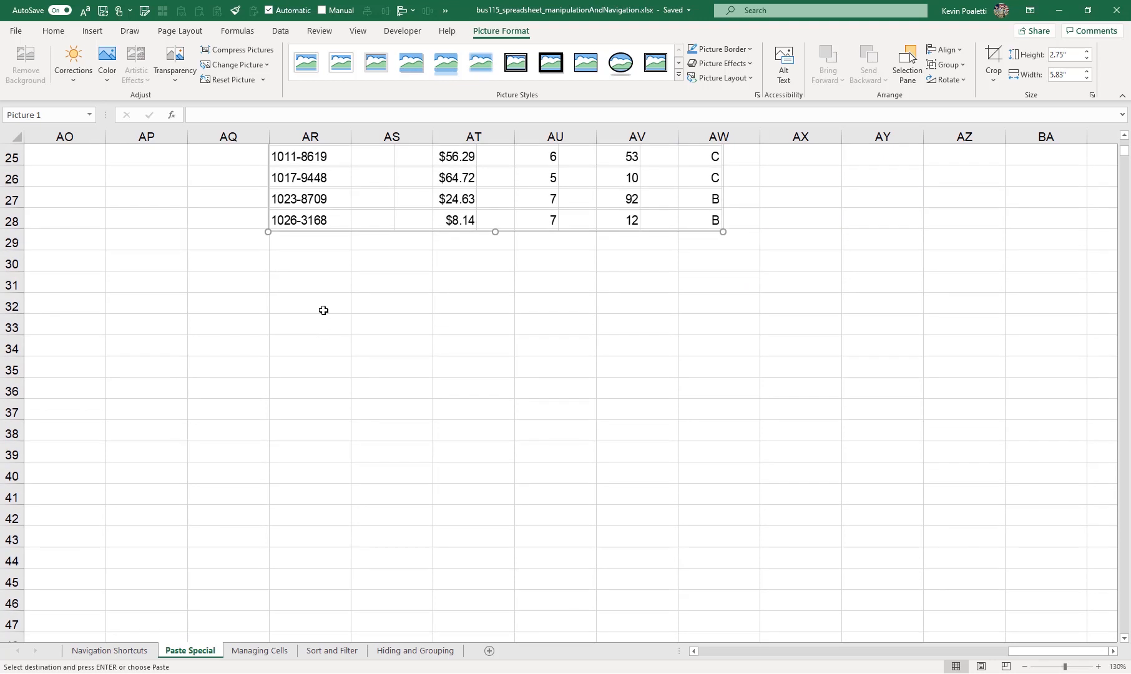
left_click(323, 308)
type("Part #\tPrice\tLead Time (wks)\tOrder Qty\tClass Summary\t$57.56\t8.0\t33.6\t 1001-9381\t$92.60\t2\t57\tA 1004-7617\t$90.61\t13\t5\tB 1005-6199\t$65.93\t16\t6\tB 1011-8619\t$56.29\t6\t53\tC 1017-9448\t$64.72\t5\t10\tC 1023-8709\t$24.63\t7\t92\tB 1026-3168\t$8.14\t7\t12\tB")
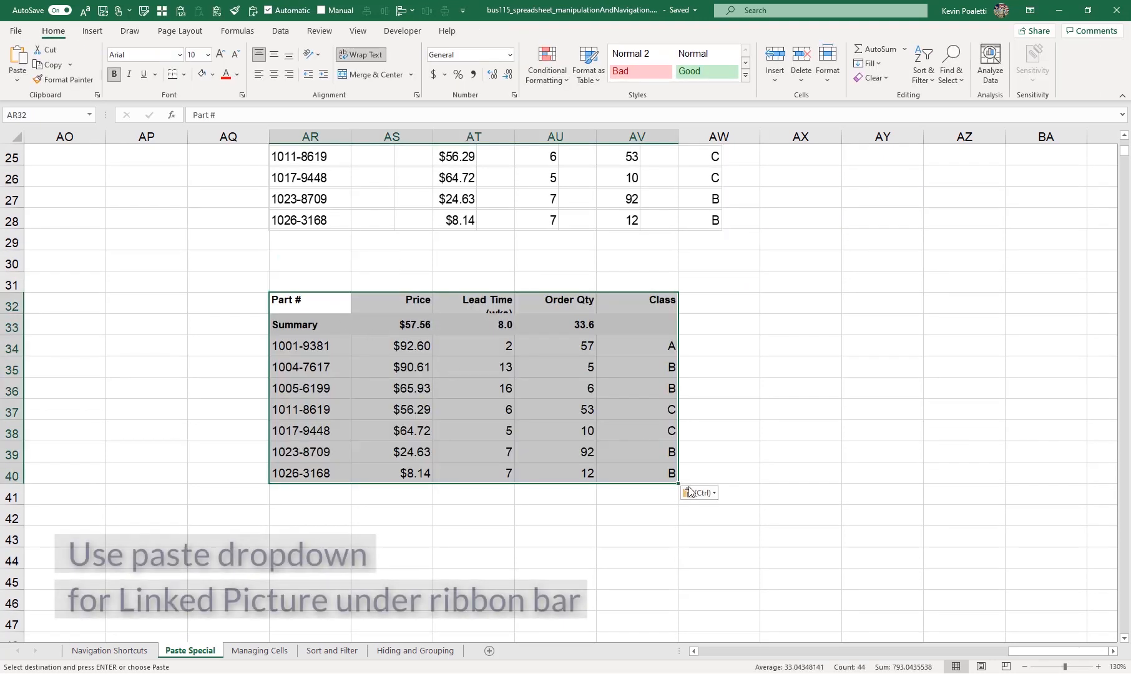
left_click(714, 493)
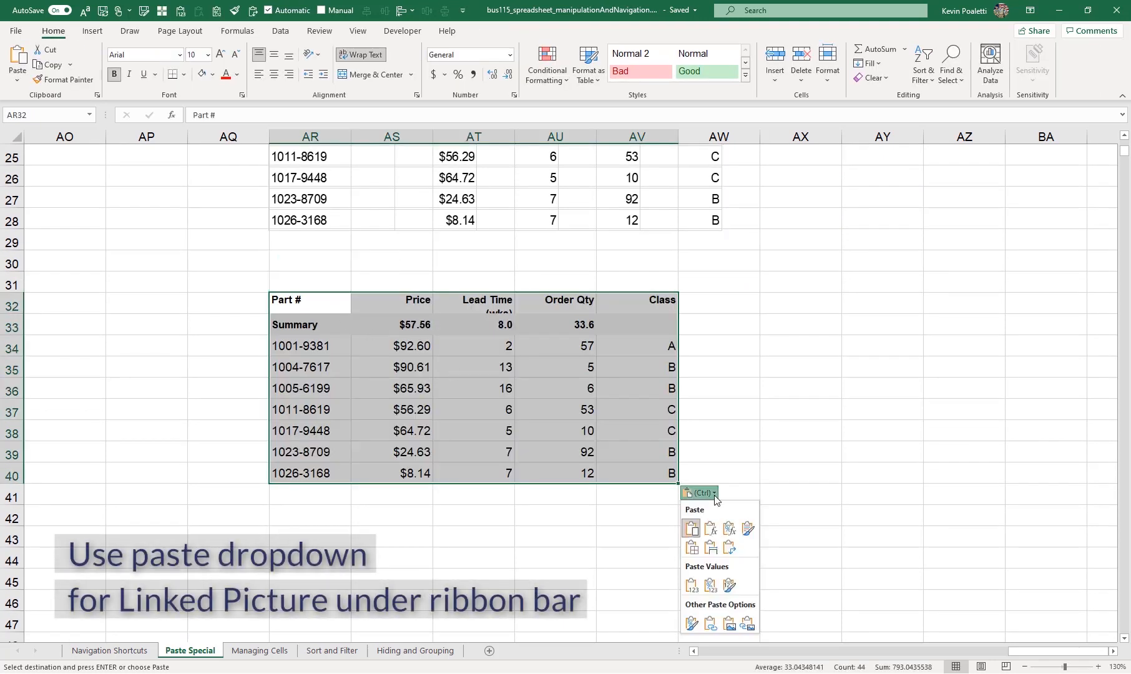
left_click(748, 624)
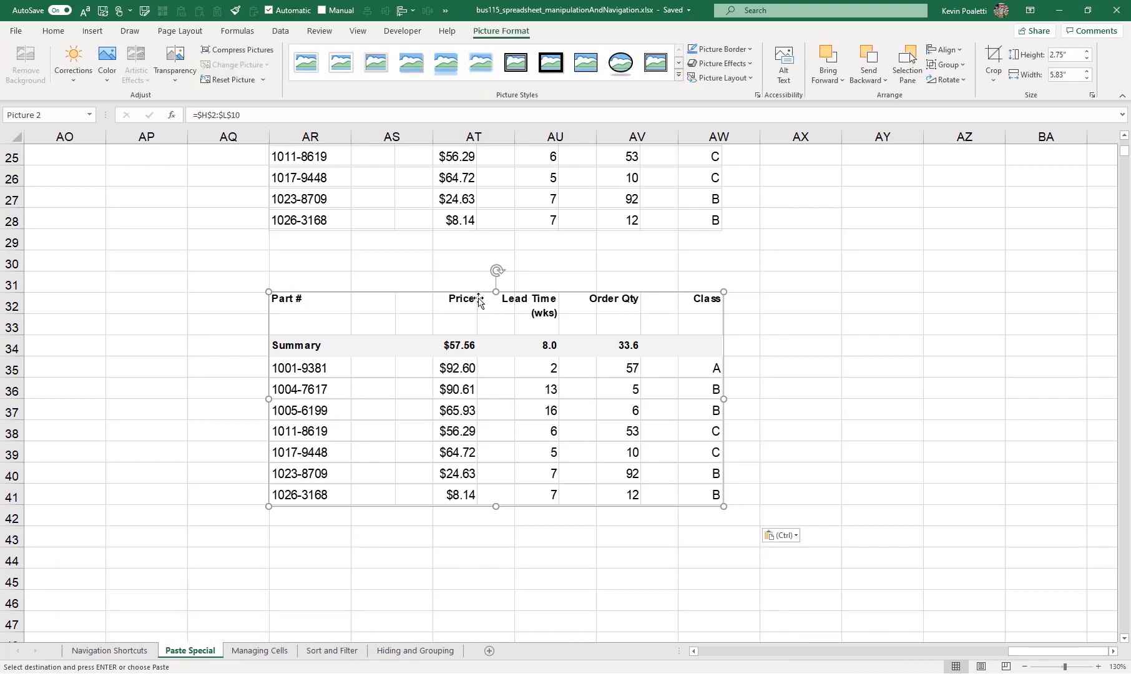
Change the summary label in H3 of the source table to "Summary statistics".
scroll(389, 398, "up", 4)
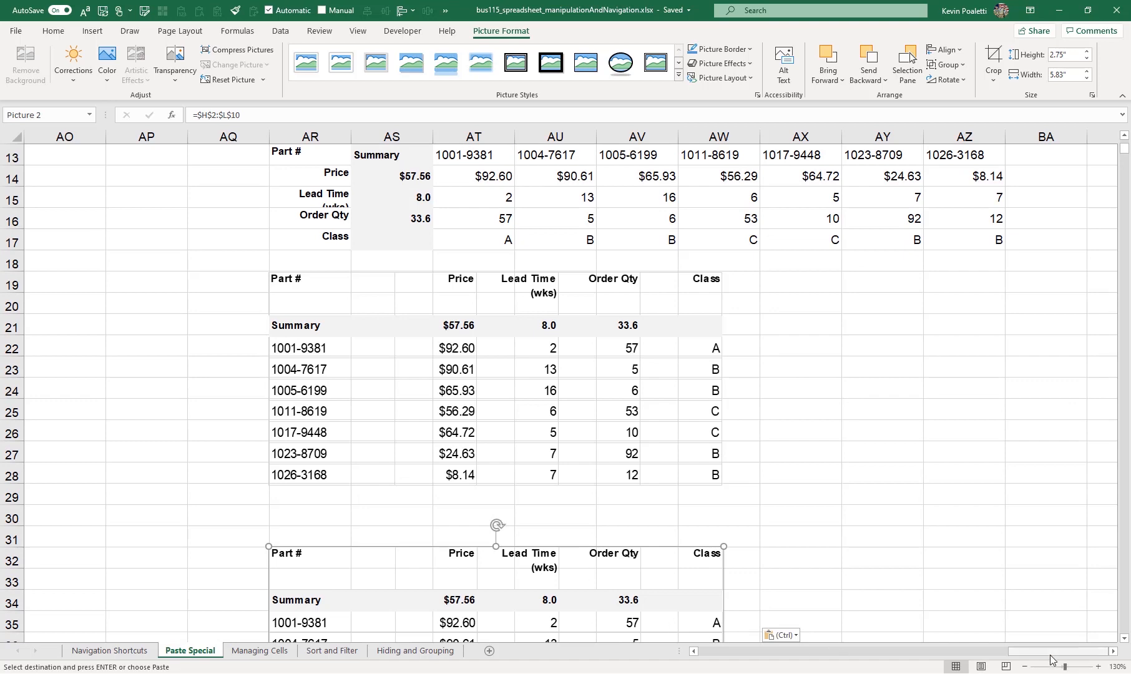
left_click_drag(1050, 653, 699, 659)
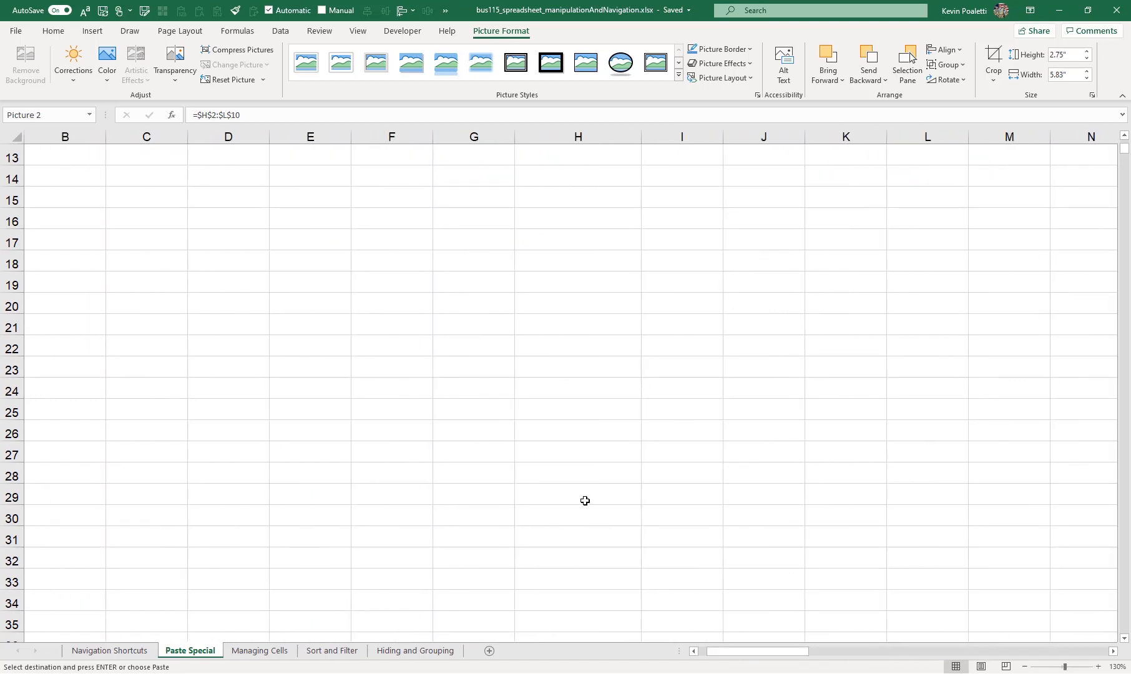
scroll(590, 487, "up", 4)
left_click(576, 219)
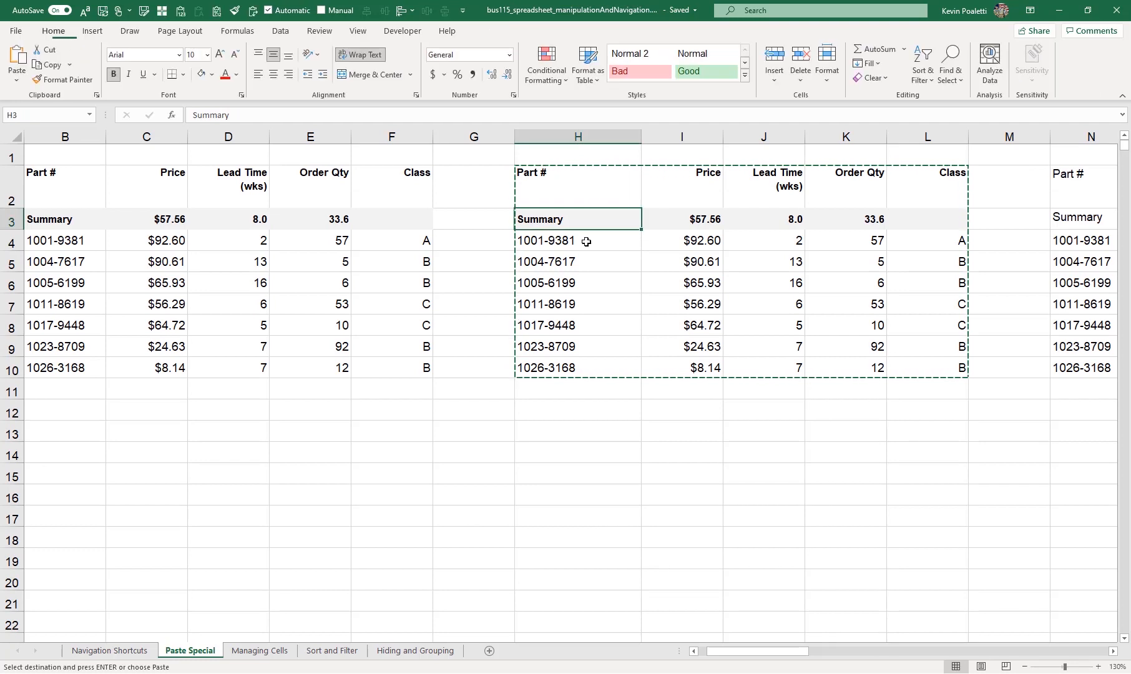
type("Summar")
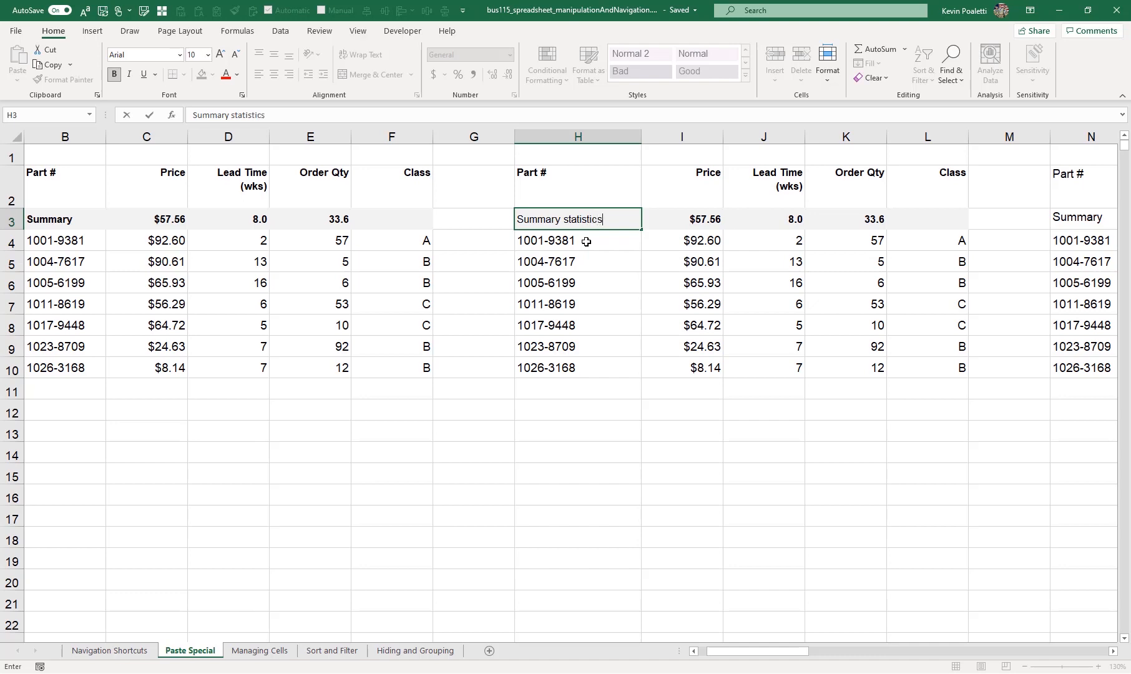
key("Return")
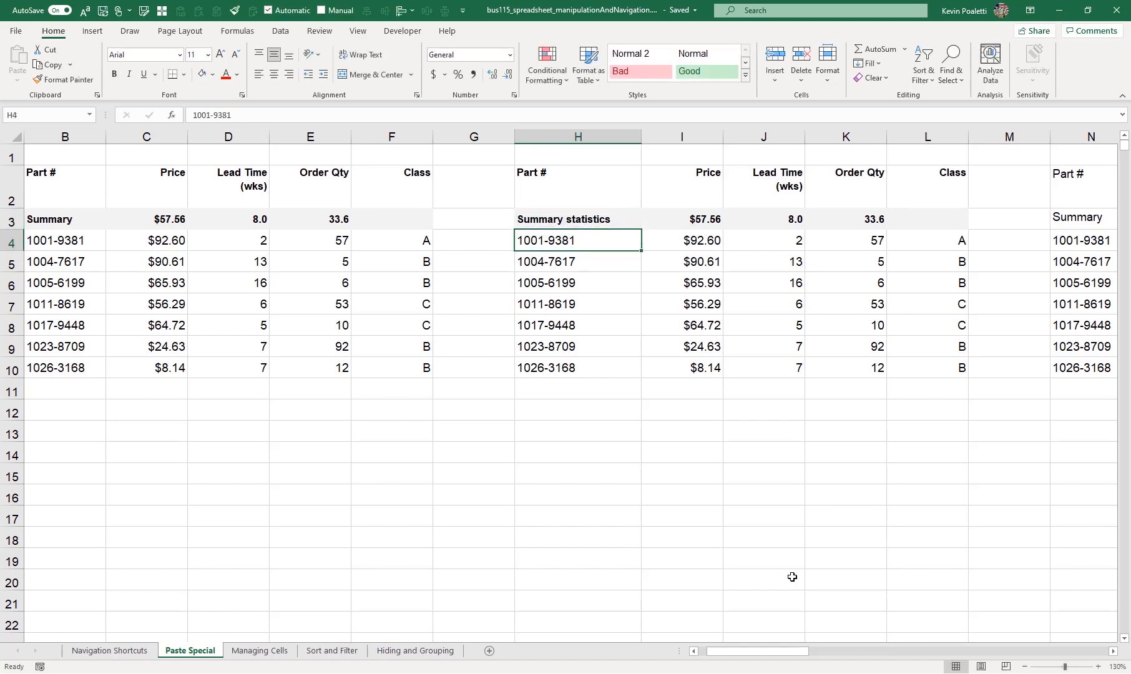
Compare the summary label in the static picture at AR19 with the one in the linked picture at AR32.
left_click_drag(783, 652, 1087, 659)
scroll(819, 432, "down", 5)
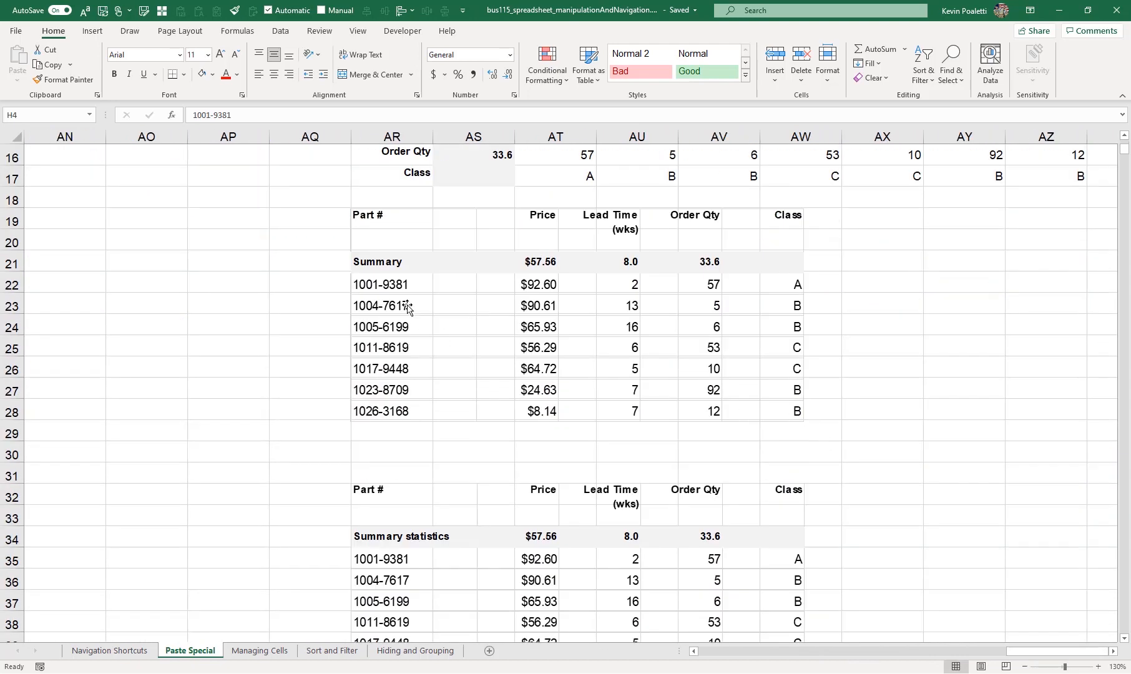
left_click(382, 262)
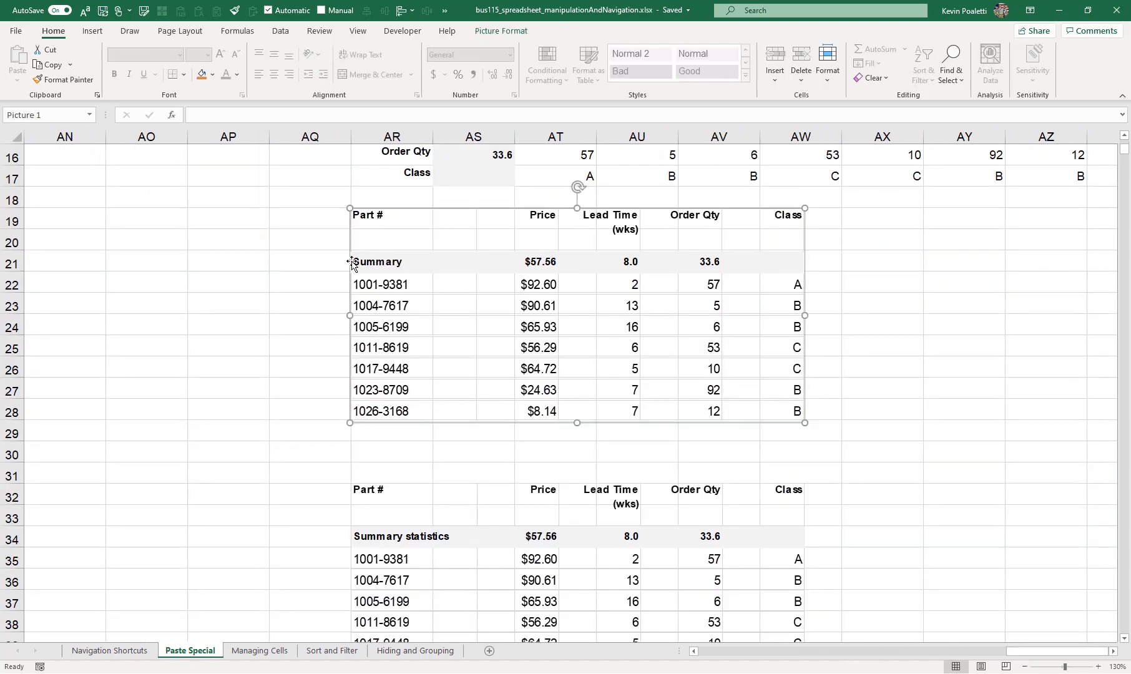
scroll(434, 318, "down", 3)
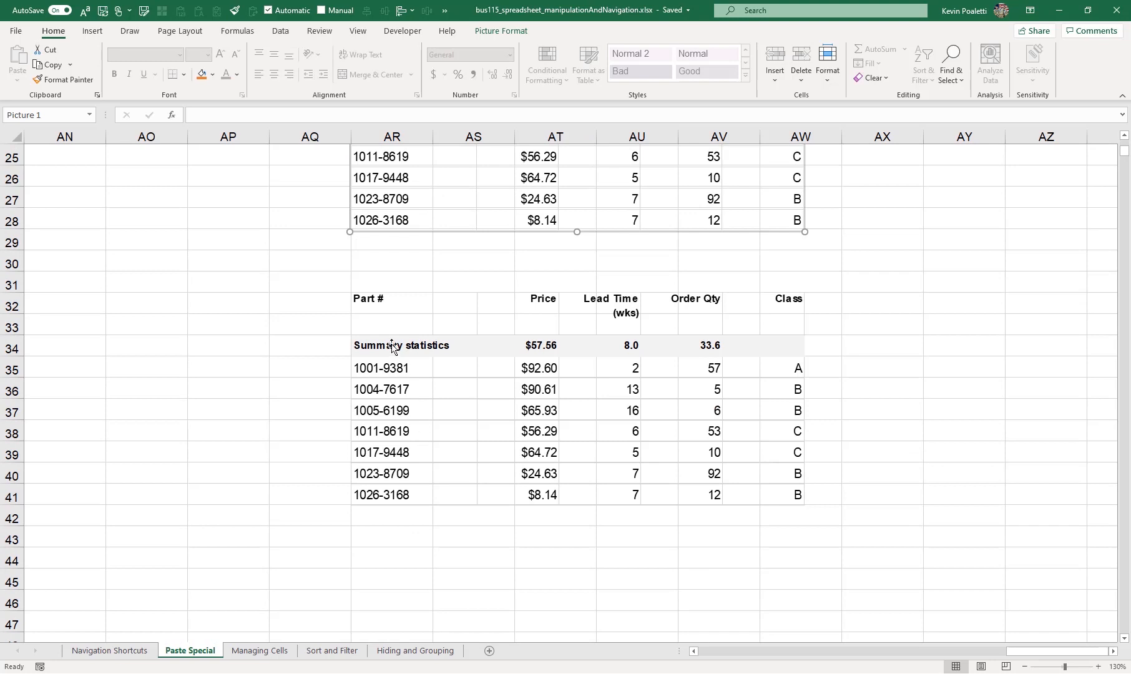
left_click(409, 349)
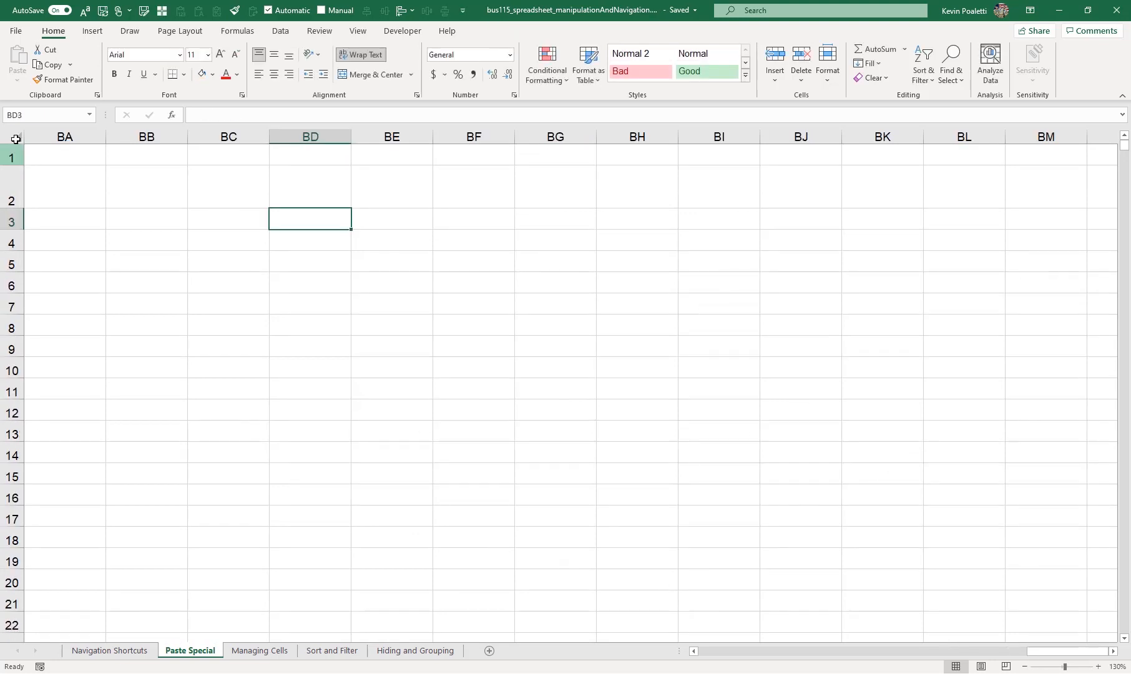
Copy the parts table columns Part # through Order Qty (AR2:AU10) and paste them at BD2.
left_click(1015, 651)
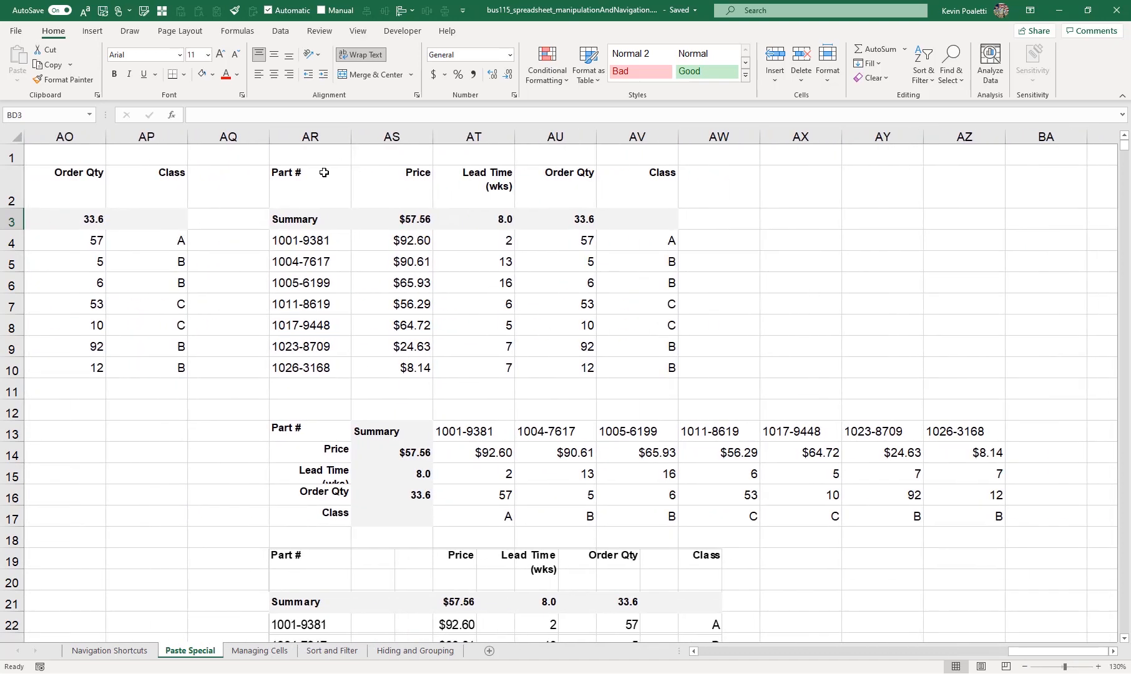
left_click_drag(324, 172, 558, 368)
key("ctrl+c")
left_click(1112, 651)
left_click(1113, 652)
left_click(1113, 652)
left_click(1113, 652)
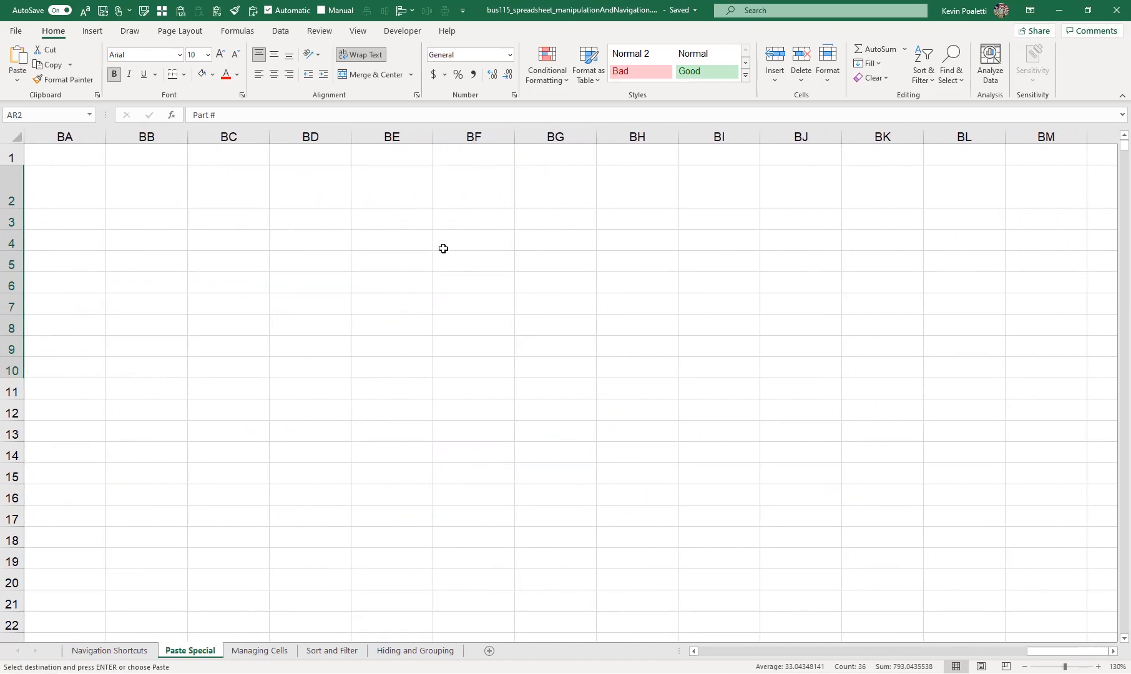
left_click(282, 192)
key("ctrl+v")
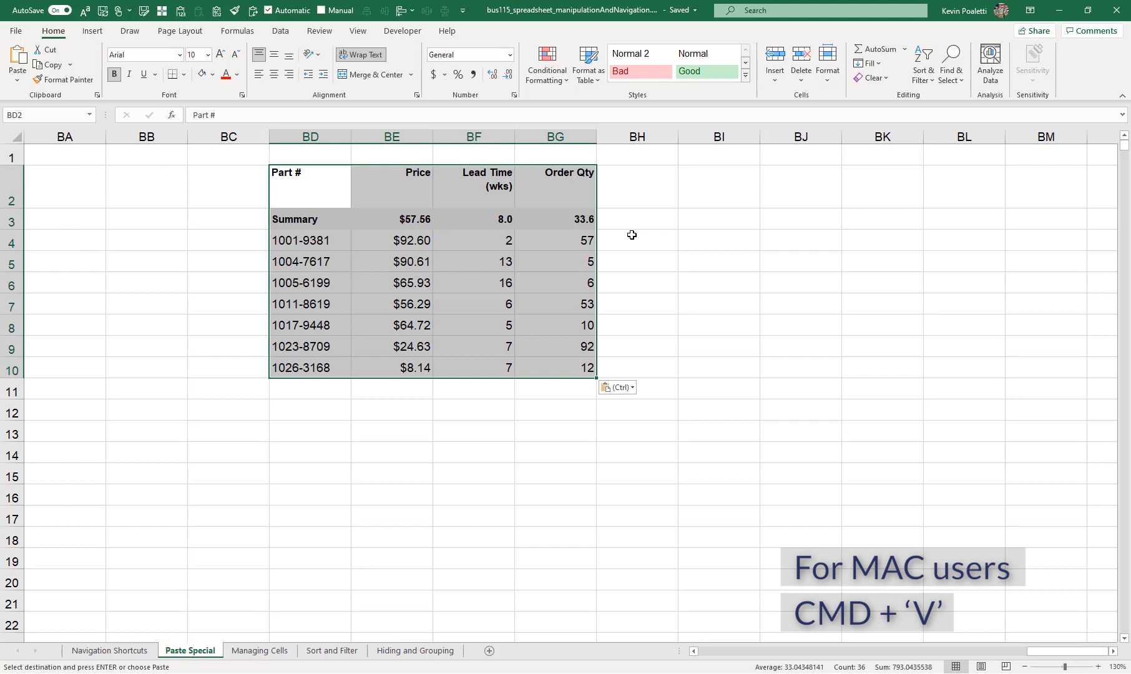
left_click(631, 236)
Divide the order quantities in BG4:BG10 by the lead time in BF4 using the Paste Special Divide operation.
left_click(500, 239)
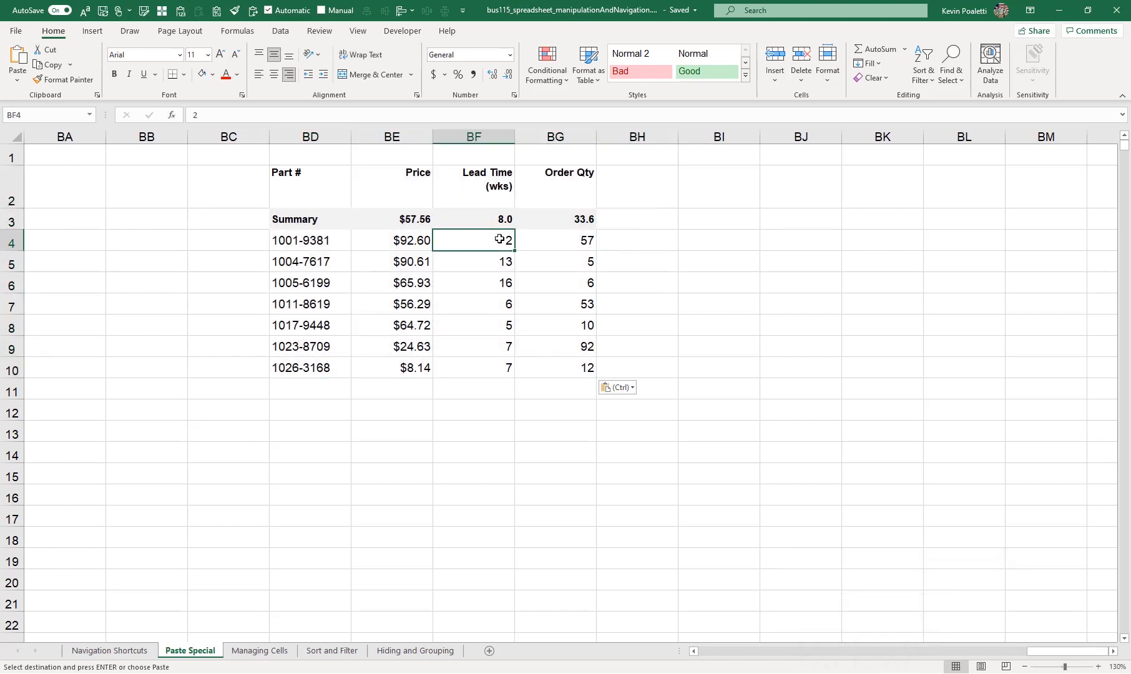
key("ctrl+c")
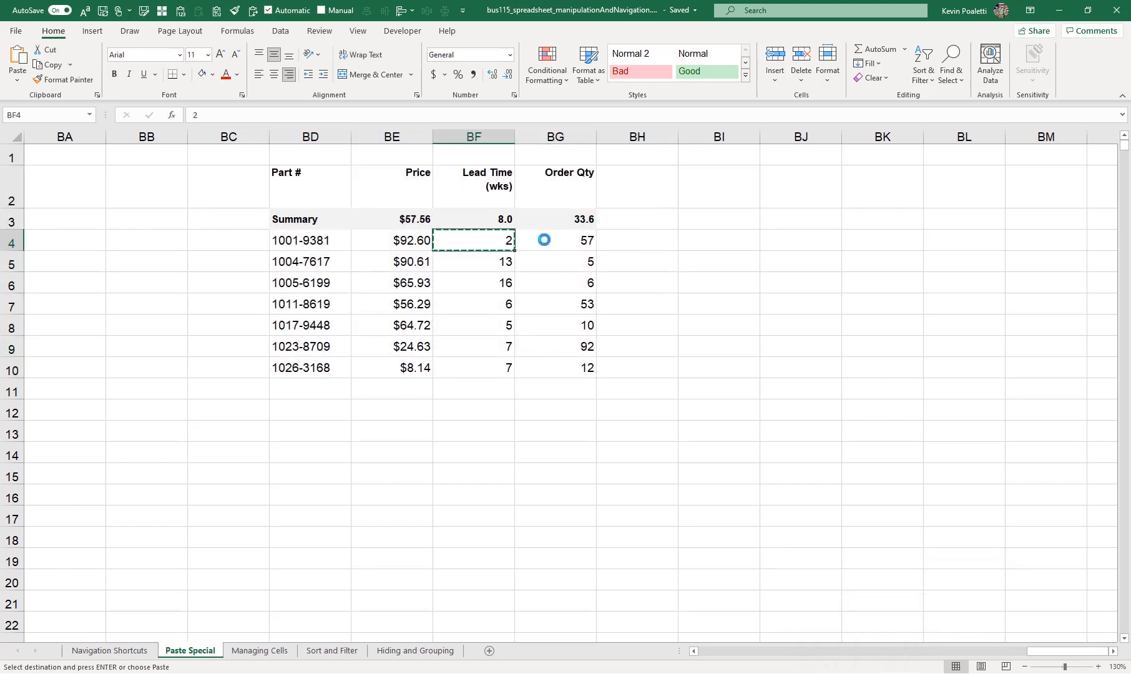
left_click_drag(551, 246, 556, 376)
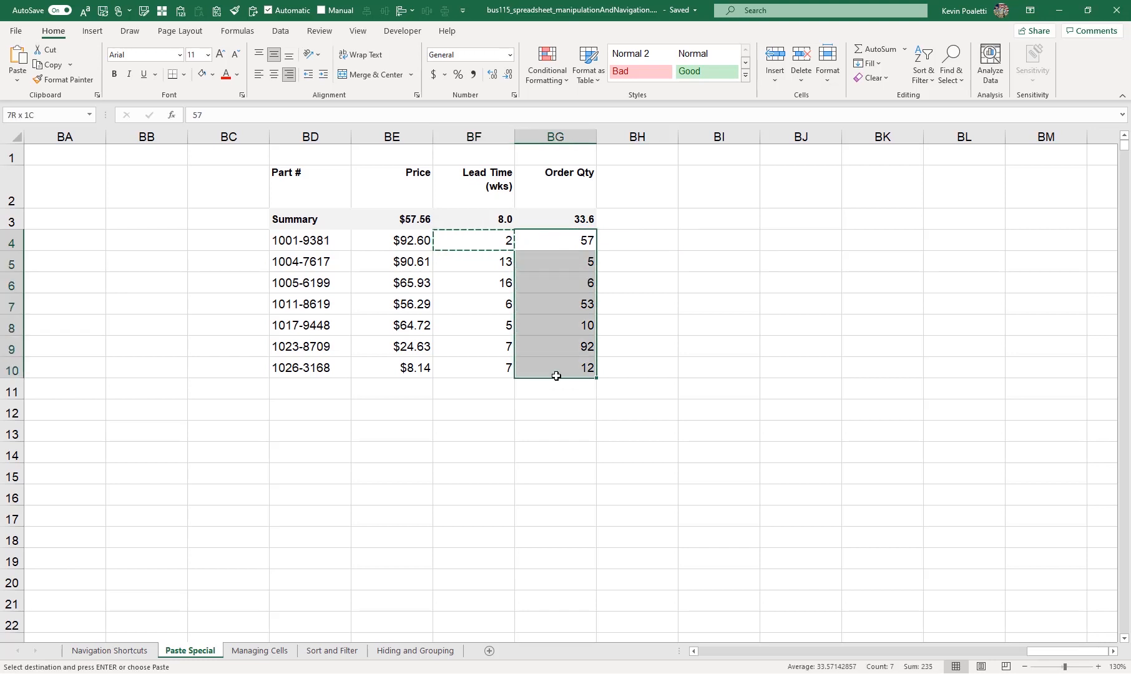
left_click(21, 82)
left_click(53, 229)
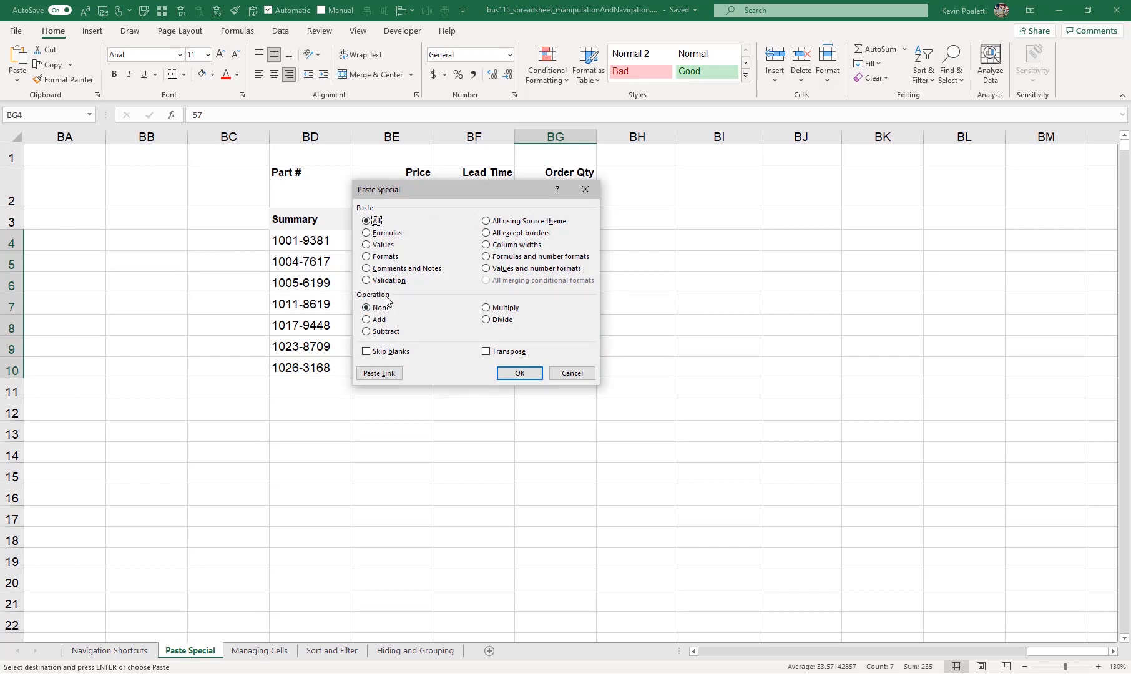
left_click_drag(430, 195, 215, 153)
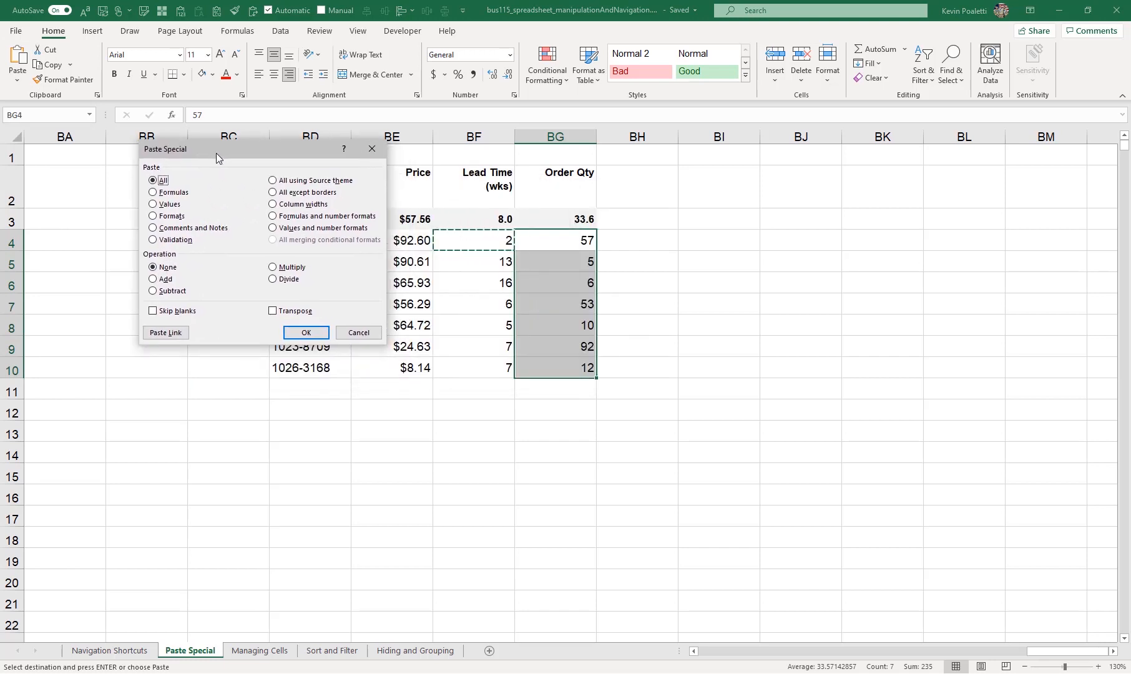
left_click(273, 280)
left_click(328, 331)
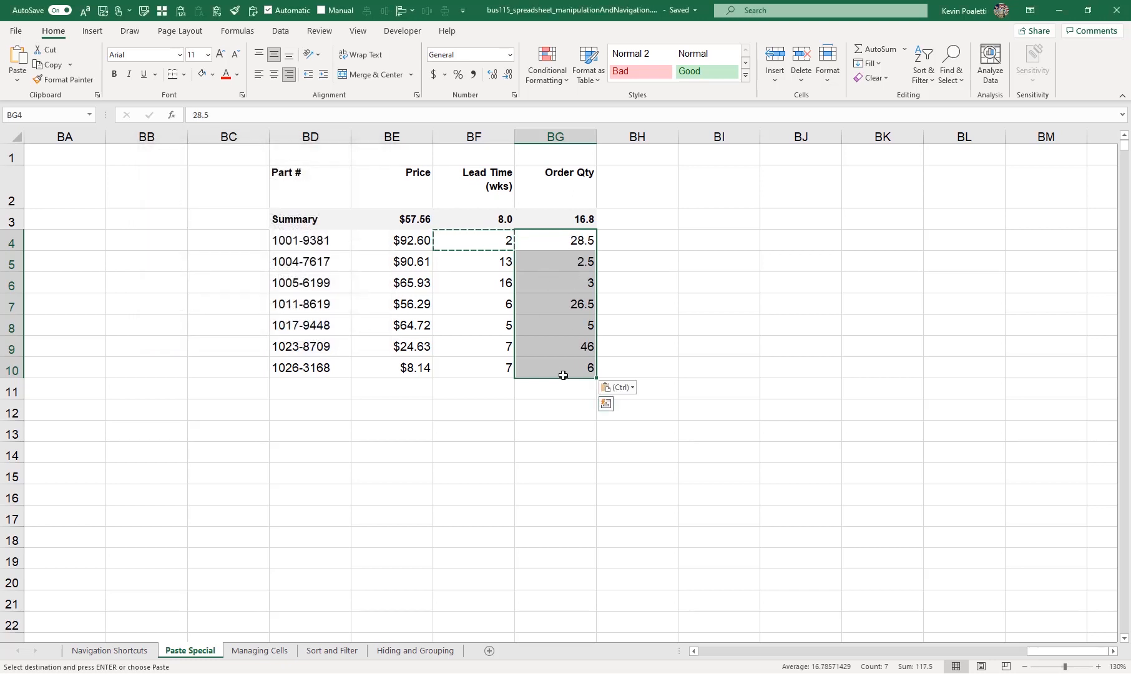
Multiply the order quantities in BG4:BG10 by the copied BF4 value using the Paste Special Multiply operation.
left_click(18, 81)
left_click(52, 229)
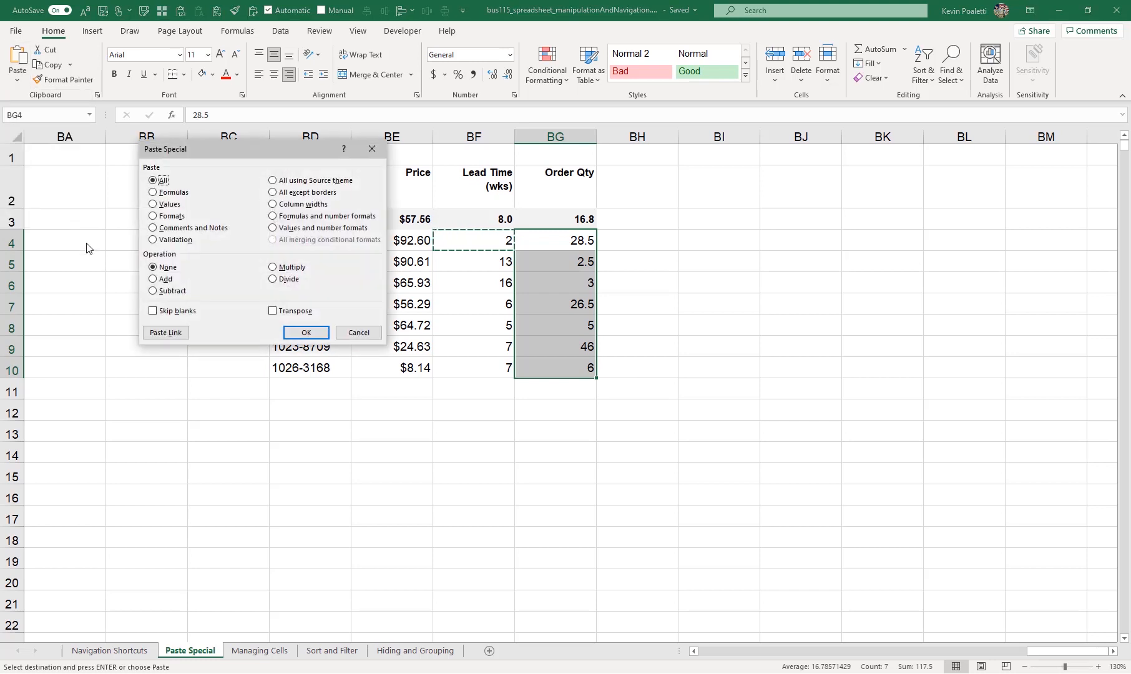
left_click(273, 267)
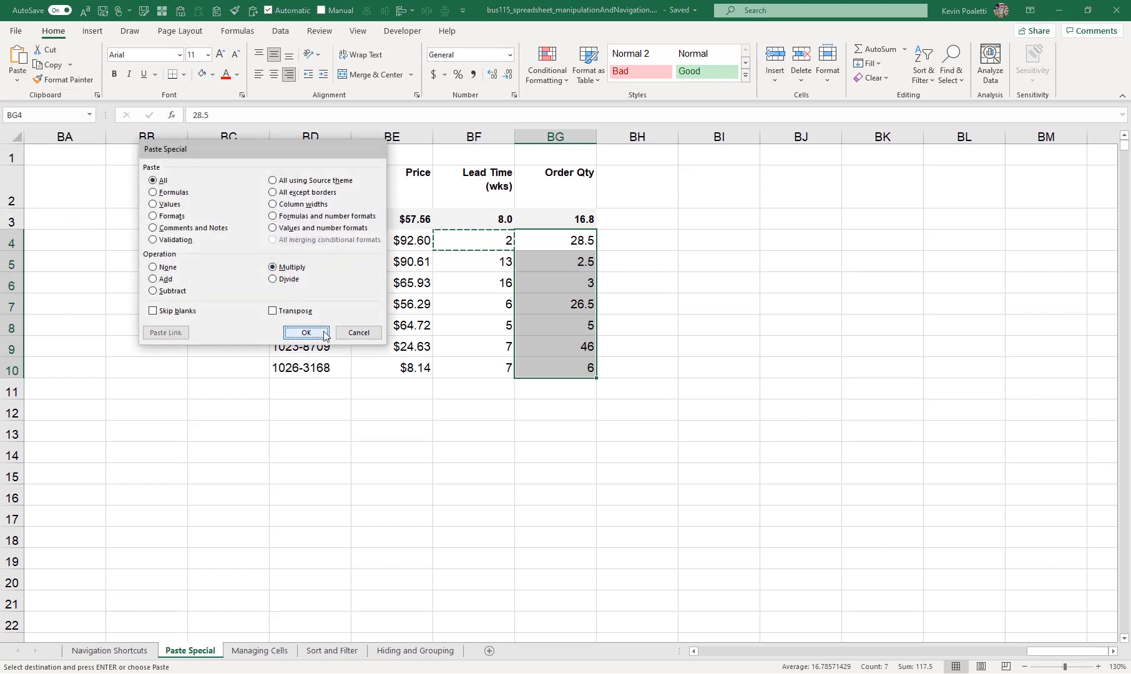
left_click(306, 332)
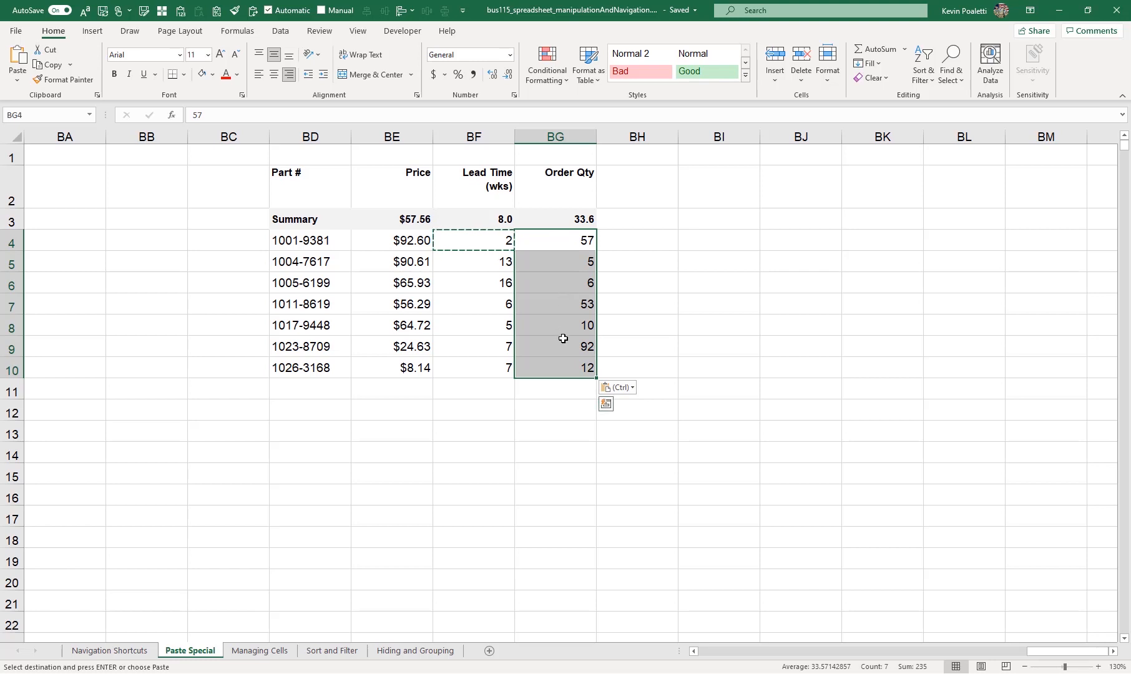
Add the lead time in BF6 to every order quantity in BG4:BG10 using the Paste Special Add operation.
left_click(470, 281)
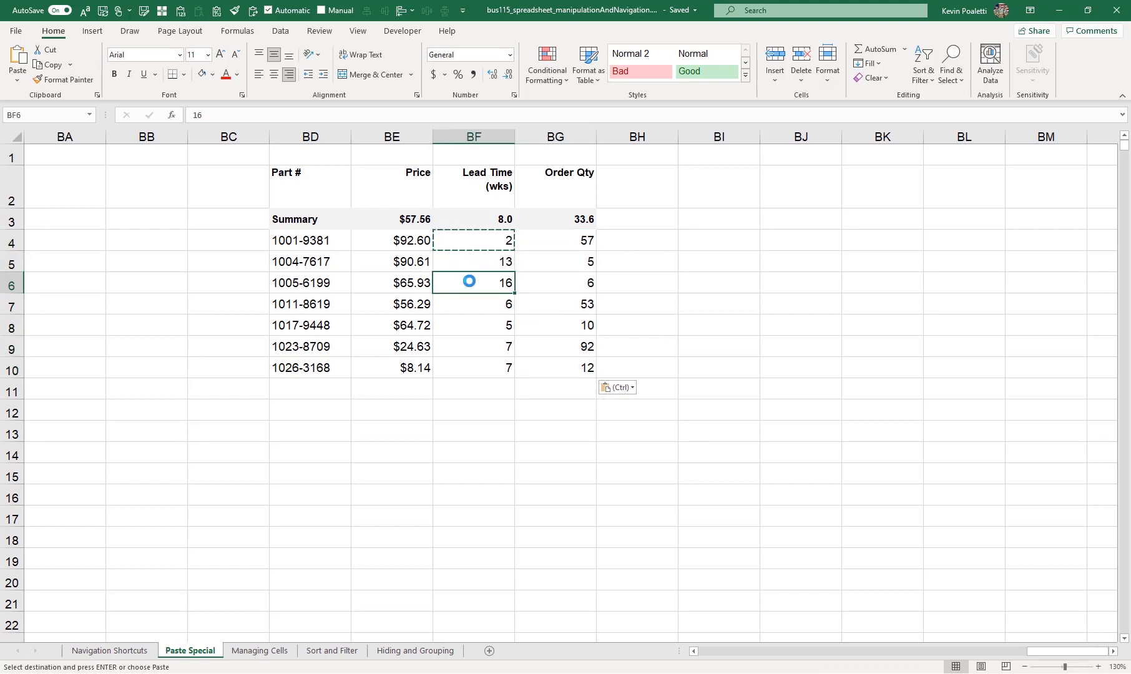
key("ctrl+c")
left_click_drag(555, 240, 571, 367)
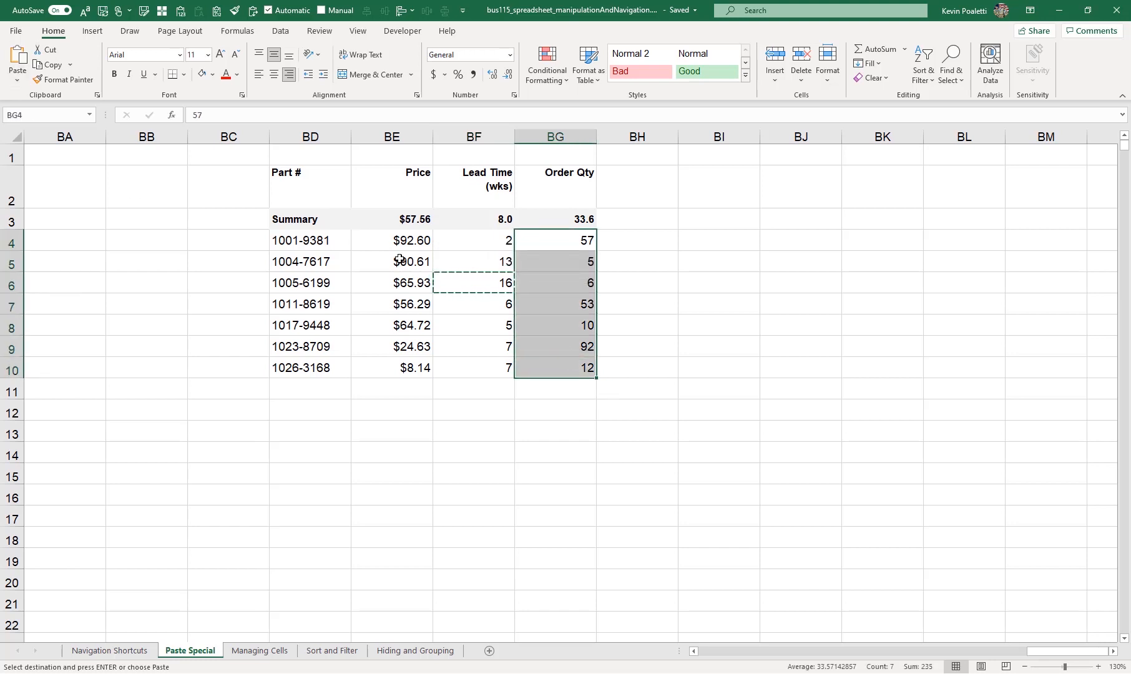
key("ctrl+alt+v")
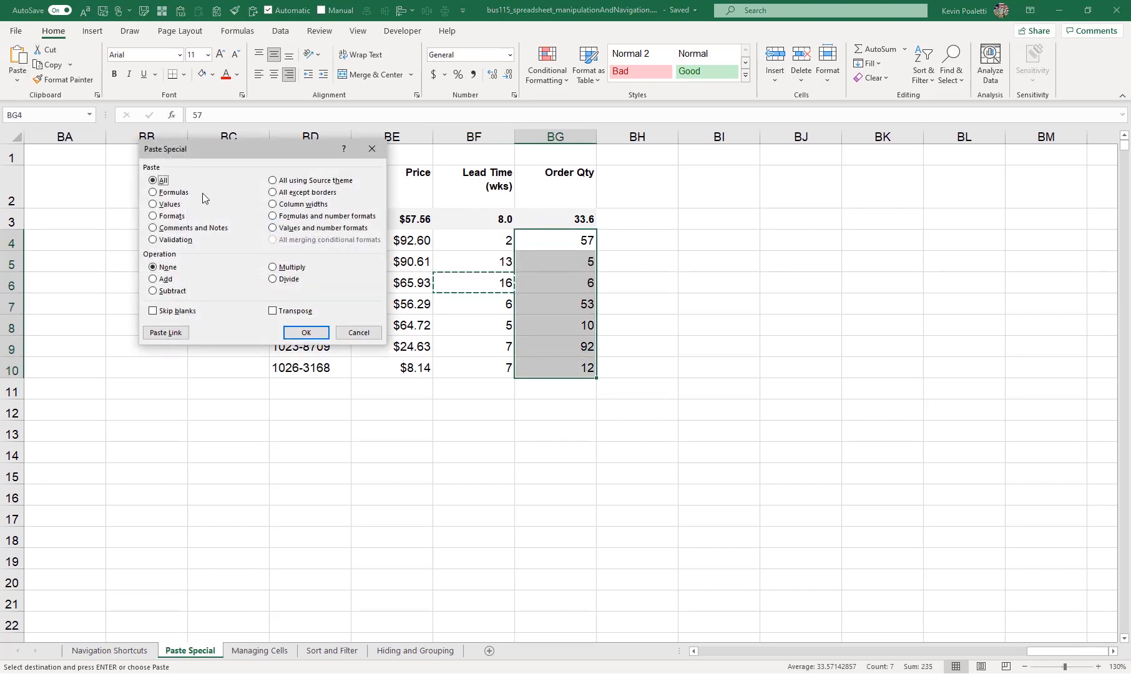
left_click(167, 279)
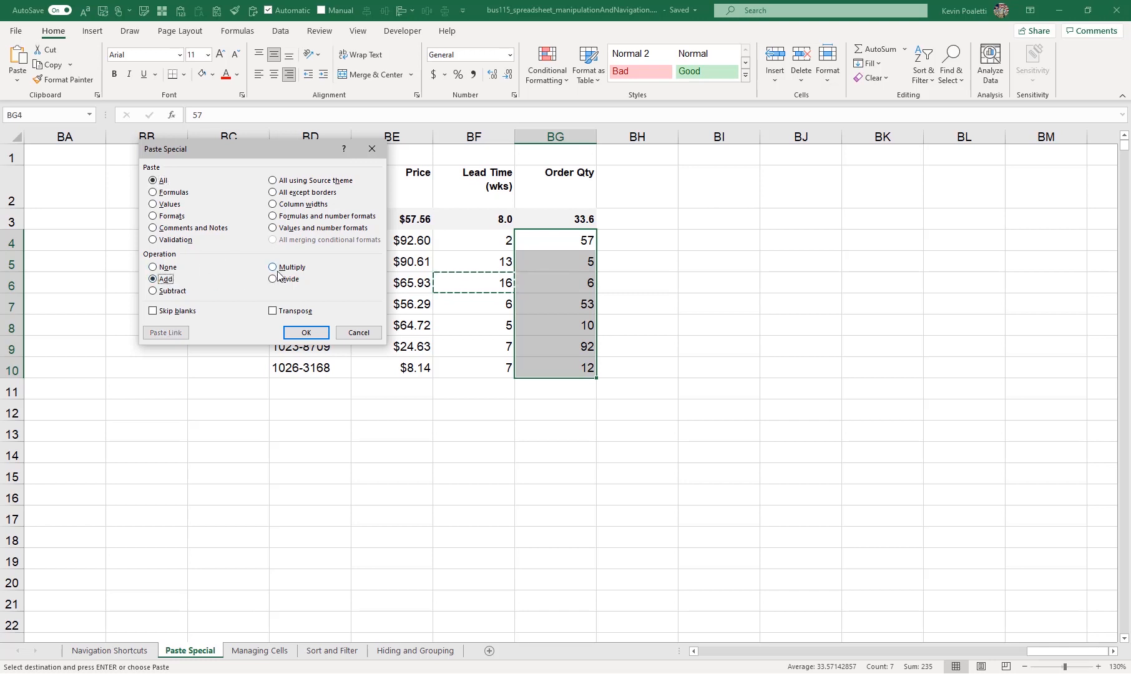
left_click(306, 332)
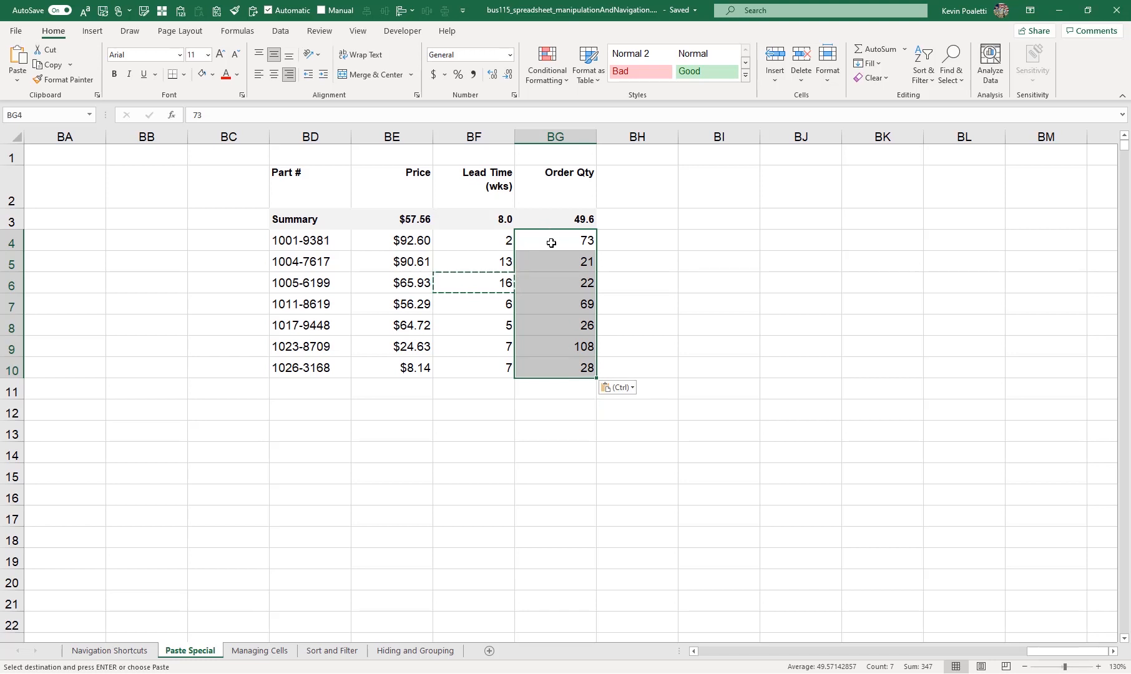
left_click(586, 245)
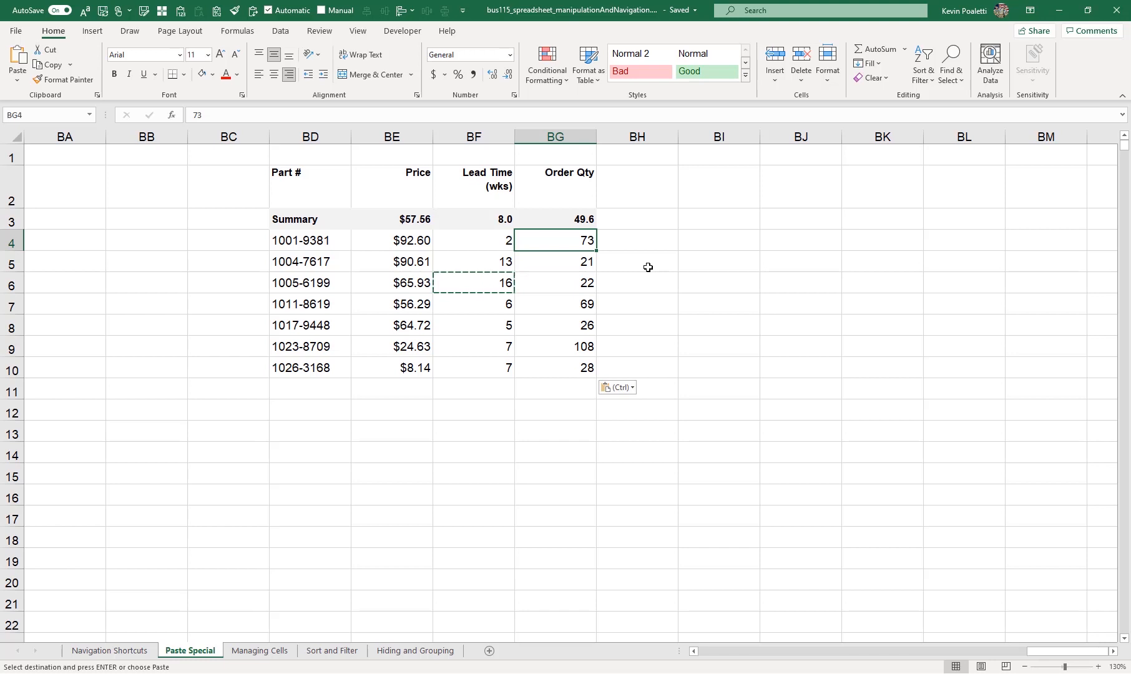
key("Escape")
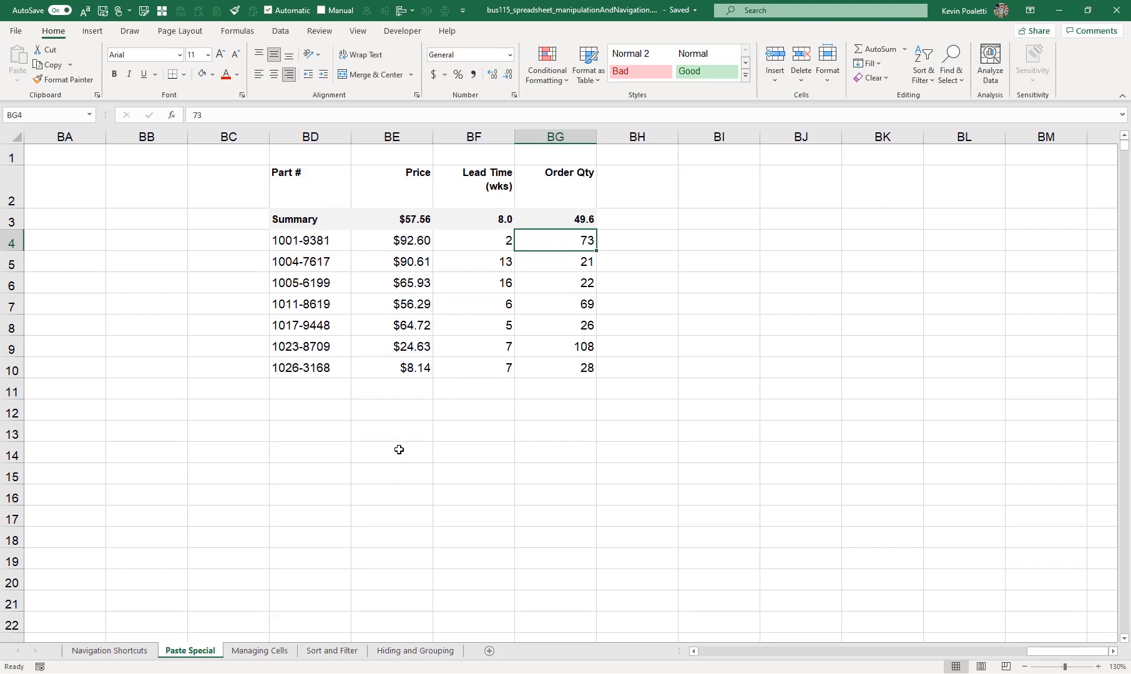
Enter the value 1 in cell BE12 below the pasted table.
left_click_drag(472, 240, 486, 367)
left_click(403, 415)
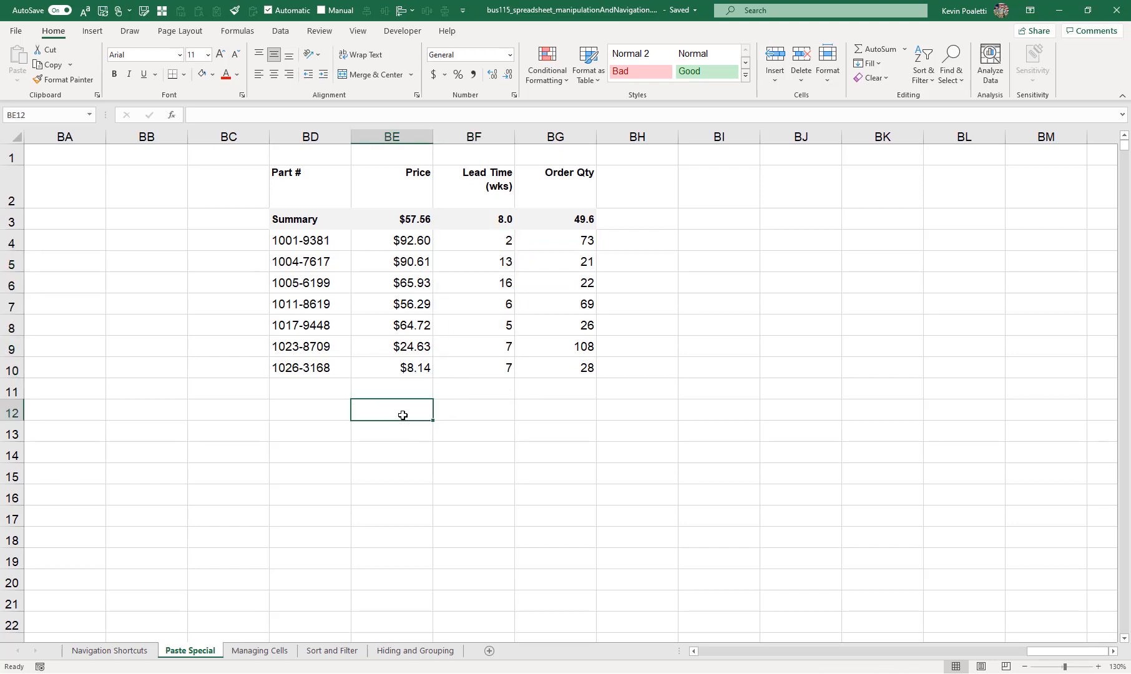
type("1")
key("Return")
left_click(401, 410)
left_click(493, 241)
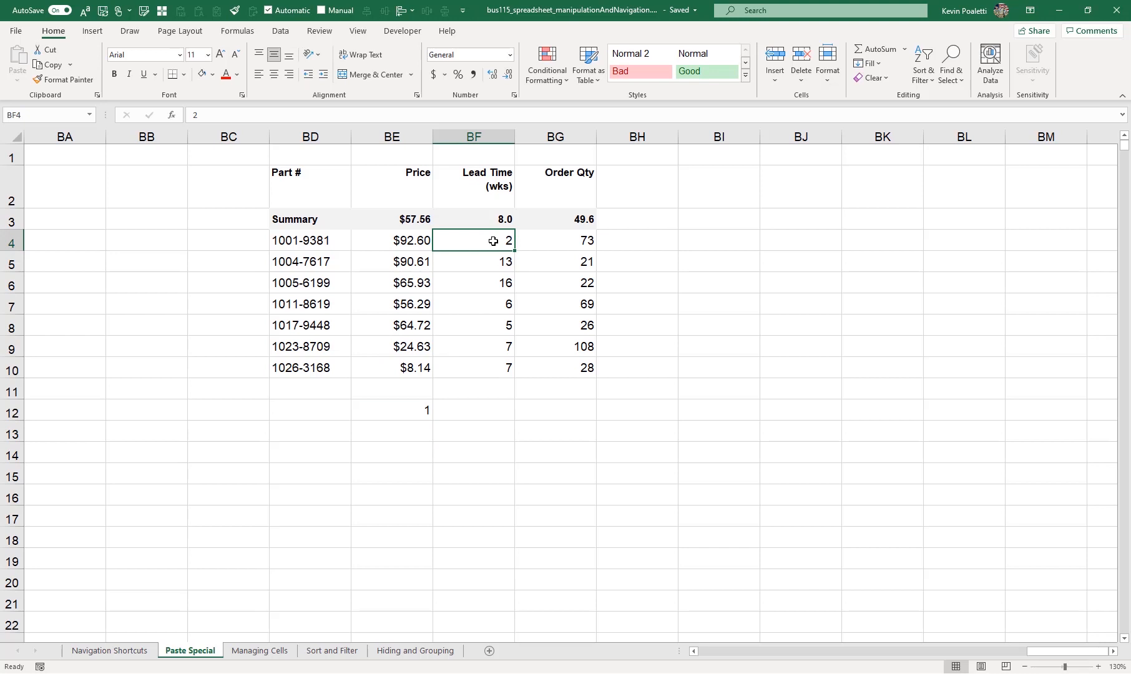
Add the value from BE12 to all lead times in BF4:BF10 using the Paste Special Add operation.
left_click(422, 403)
key("ctrl+c")
left_click_drag(493, 241, 480, 367)
left_click(18, 83)
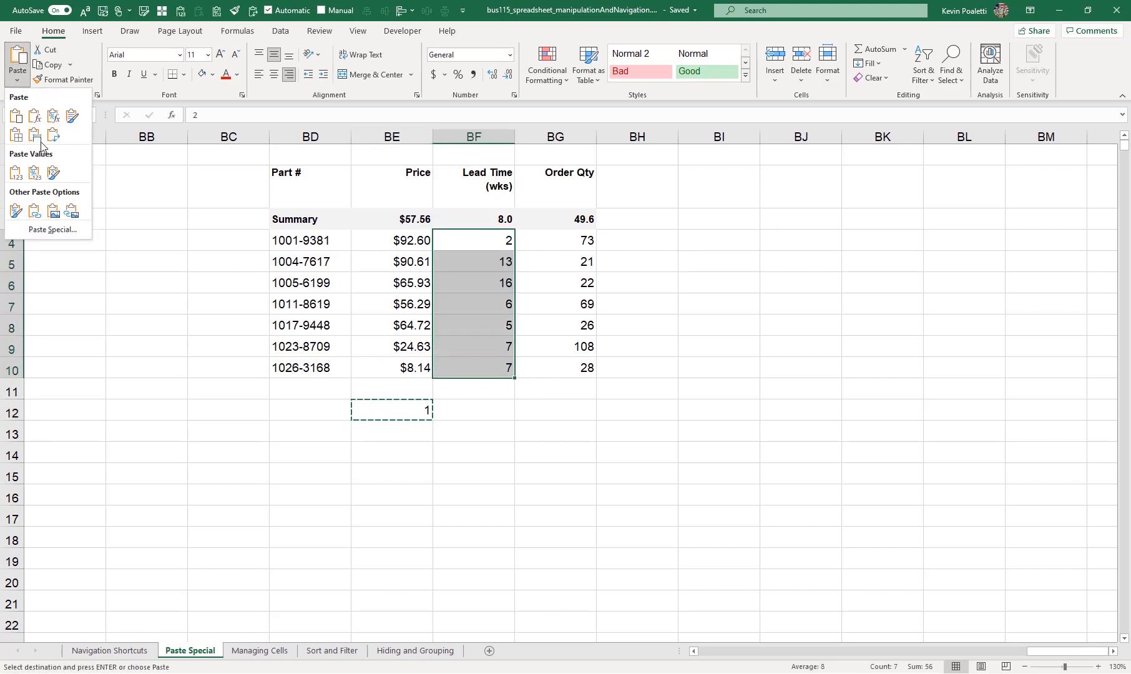
left_click(56, 227)
left_click(168, 279)
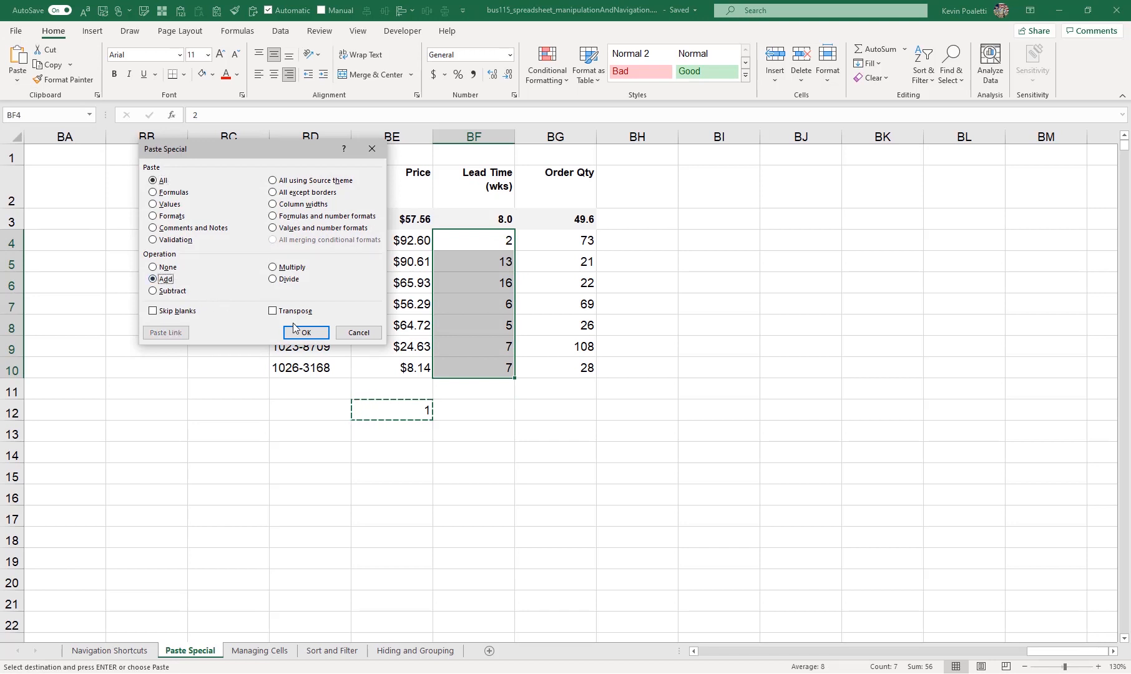
left_click(306, 332)
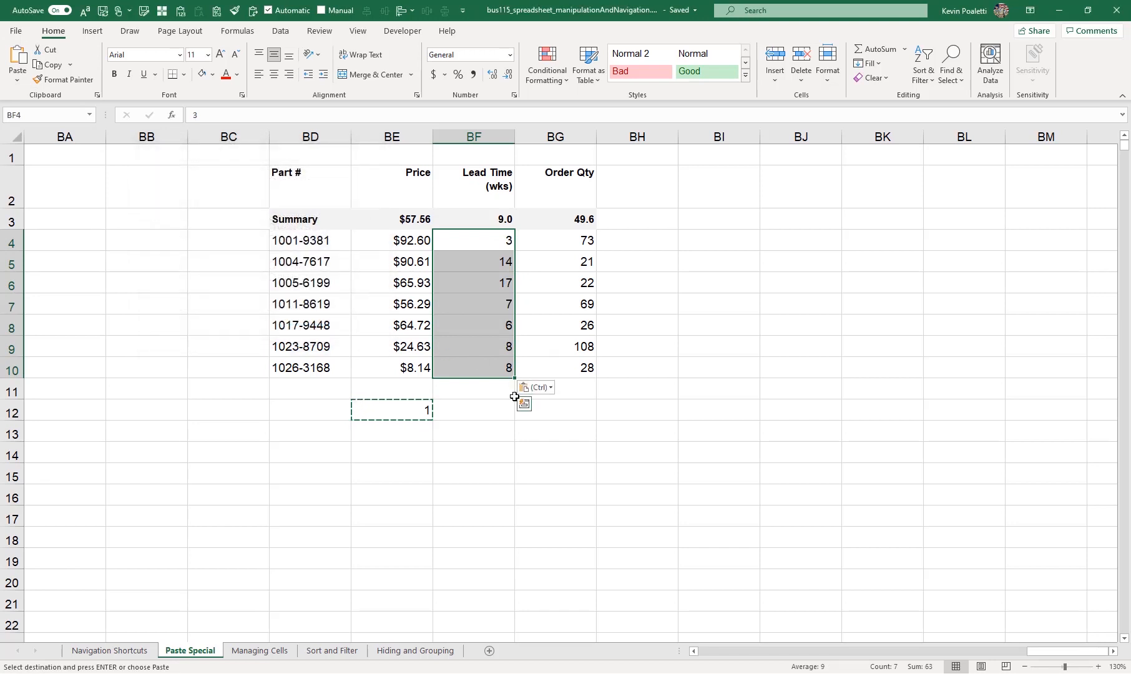
left_click(468, 240)
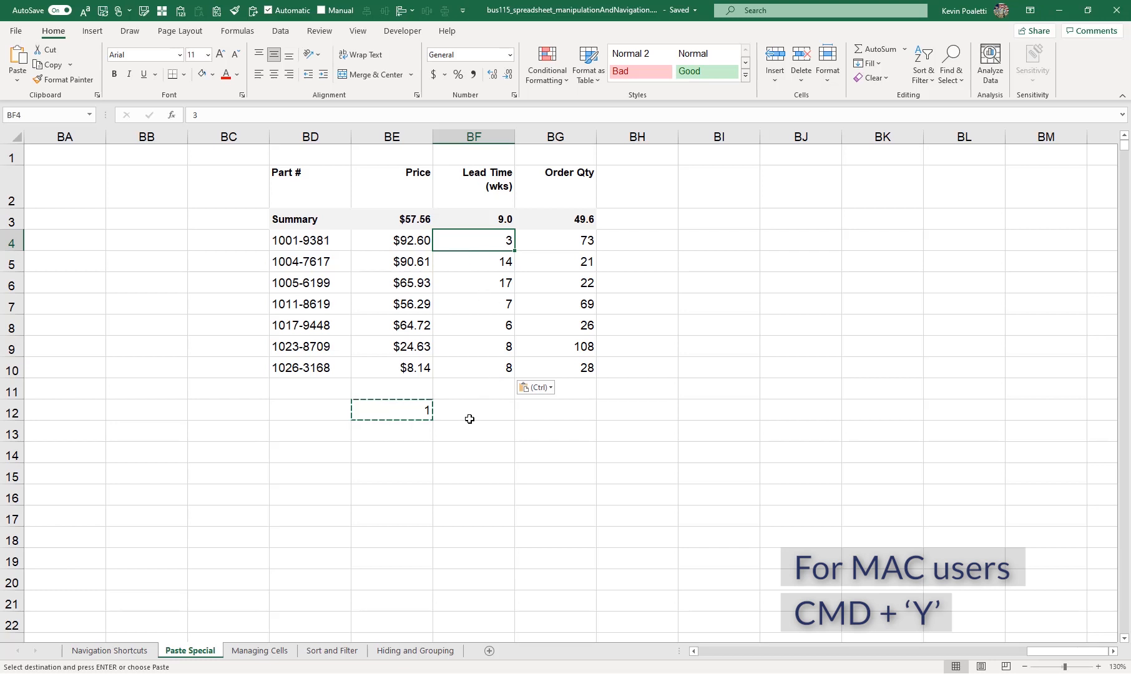
key("Escape")
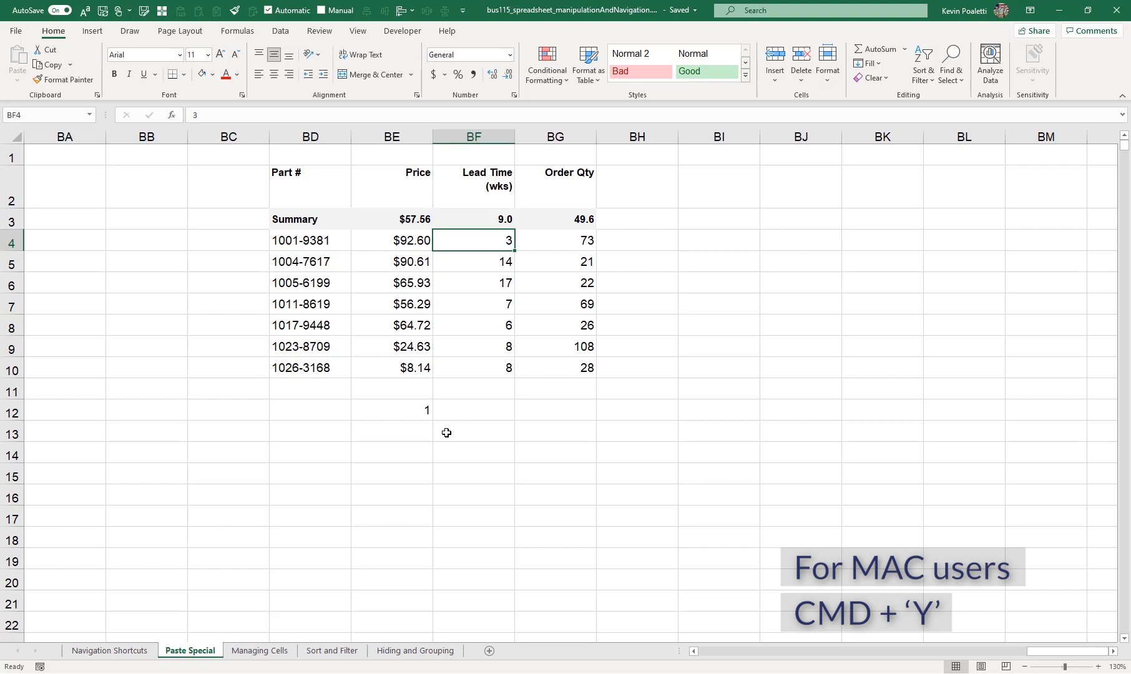
Fill cell BF13 with the theme orange and repeat the same fill on cell BH13.
left_click(446, 432)
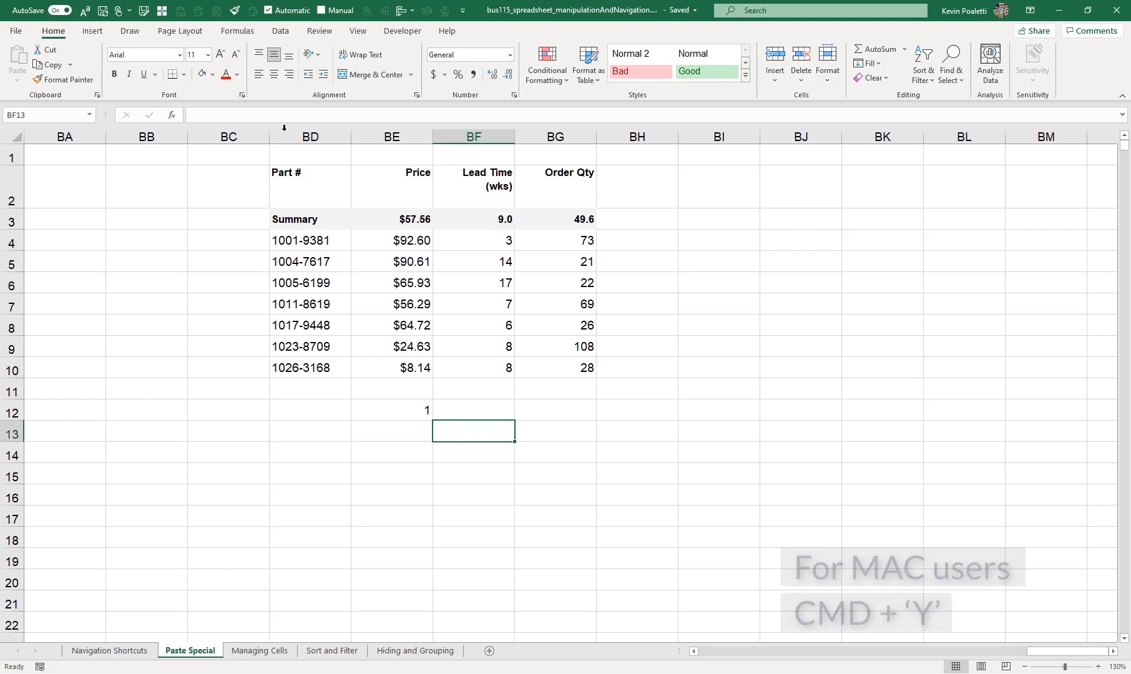
left_click(213, 75)
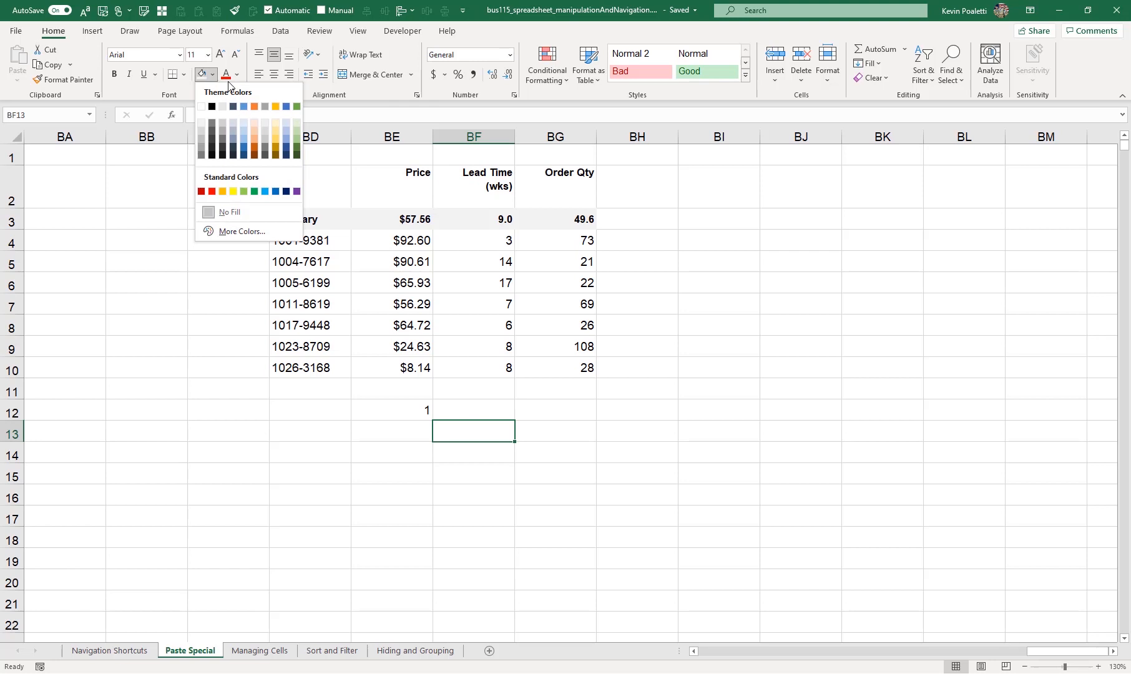
left_click(254, 106)
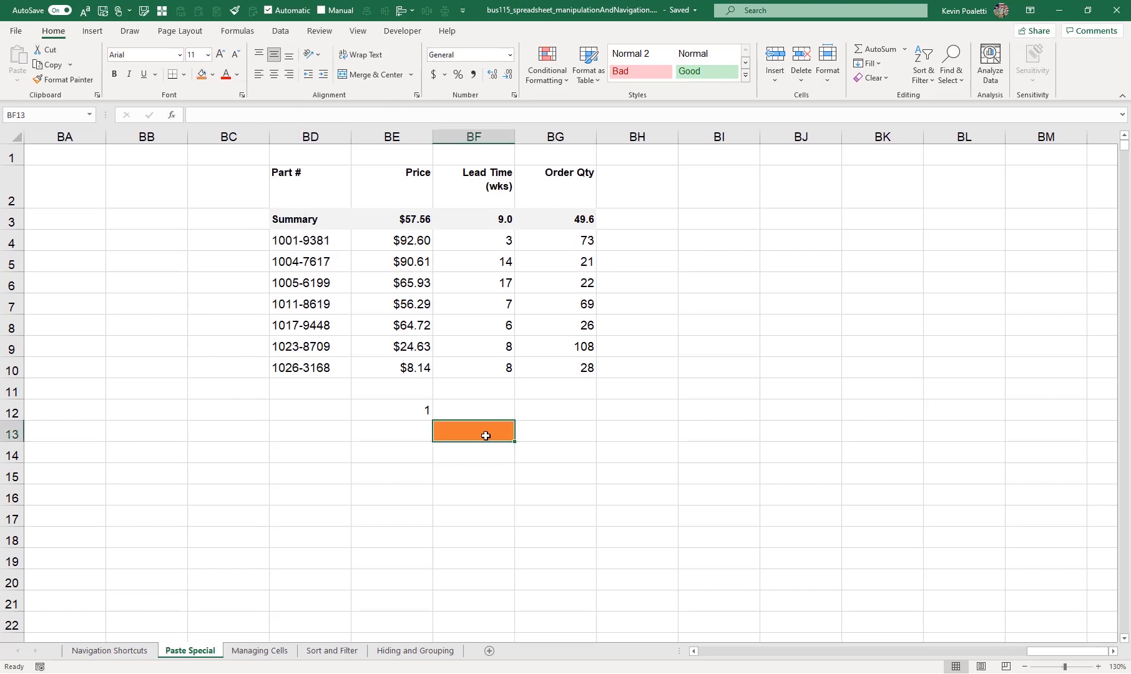
left_click(664, 433)
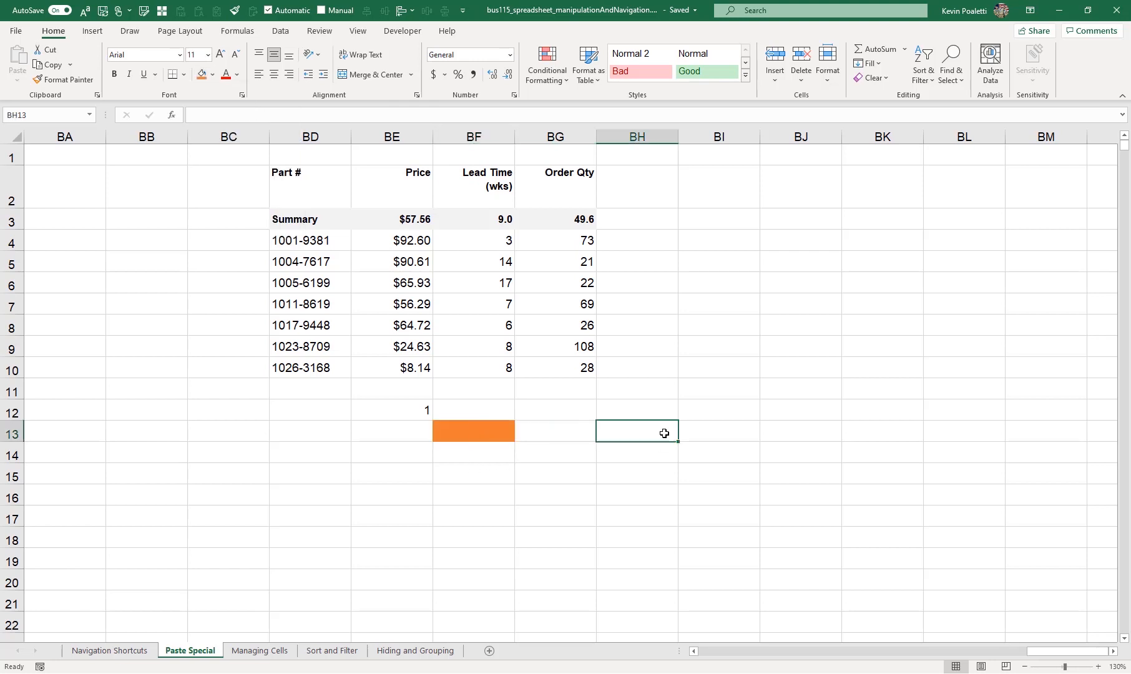
key("F4")
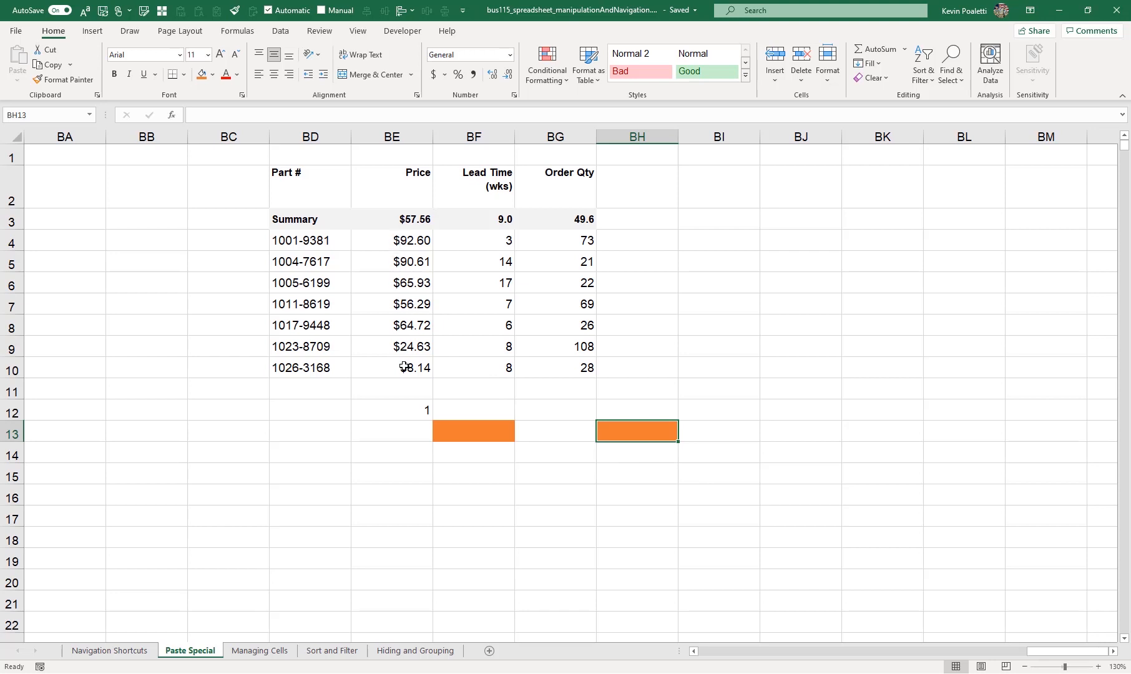
Show the prices in BE7:BE10 with three decimal places and repeat that formatting on BE3:BE6.
left_click_drag(404, 367, 439, 314)
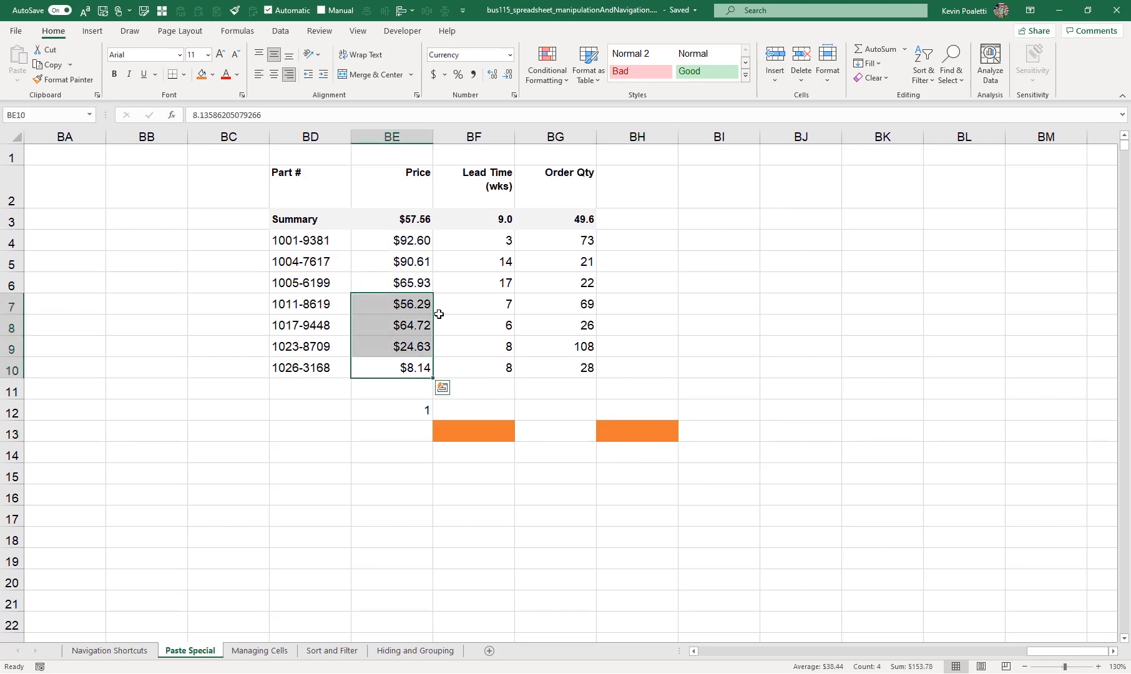
left_click(493, 75)
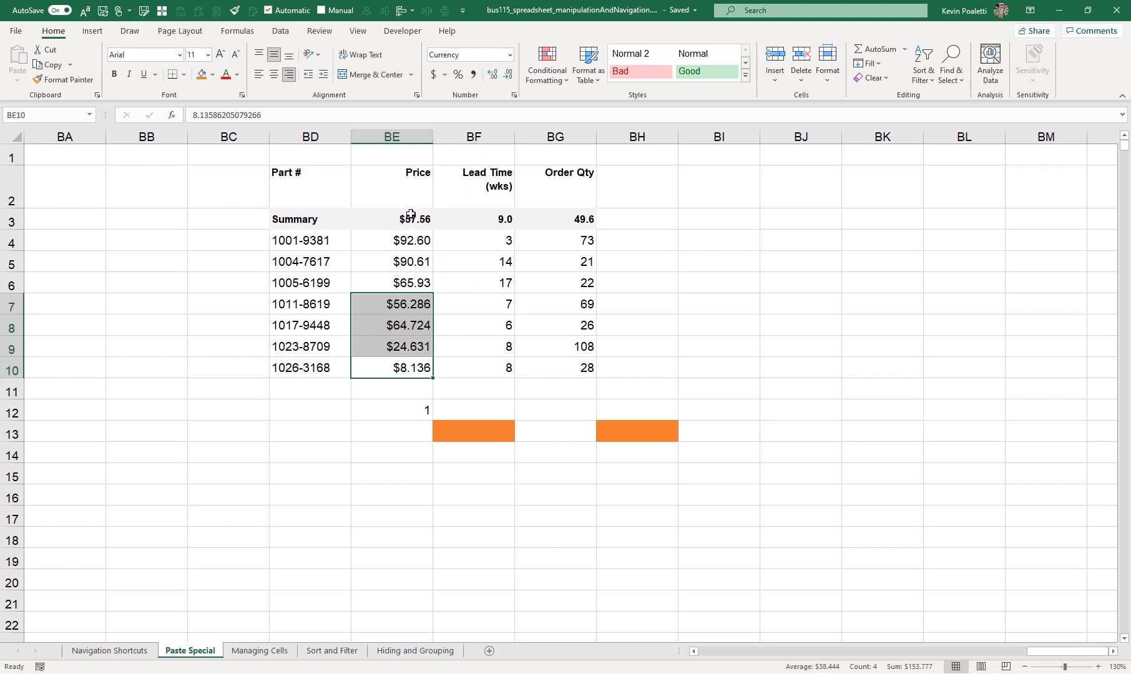
left_click_drag(410, 214, 410, 284)
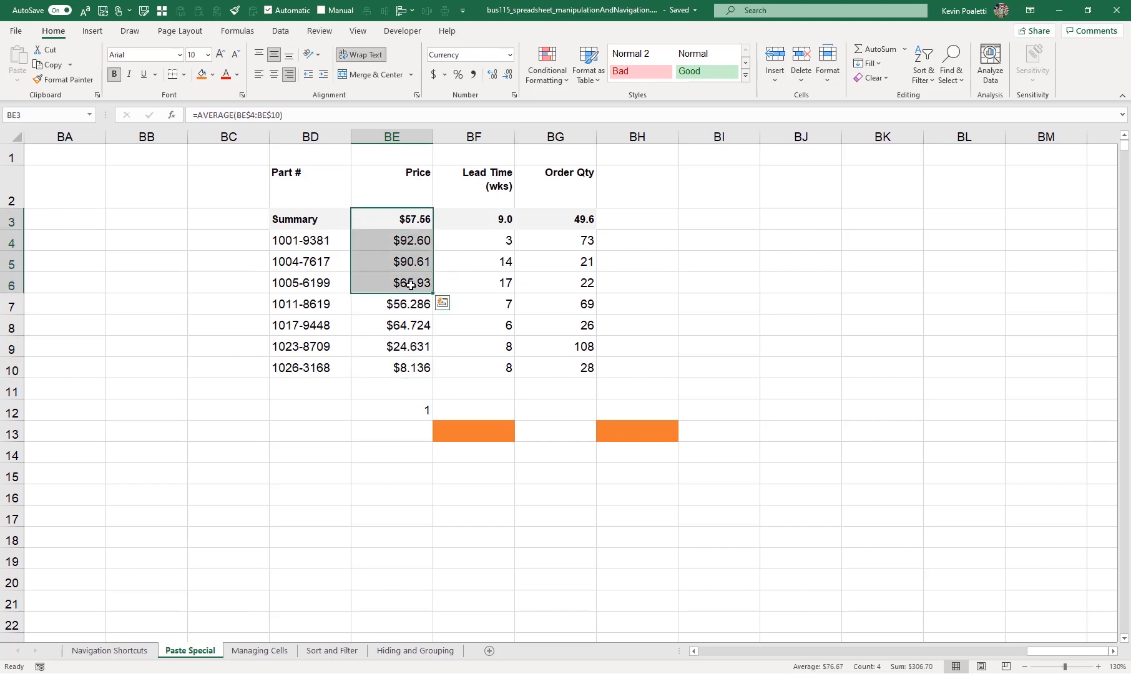
key("F4")
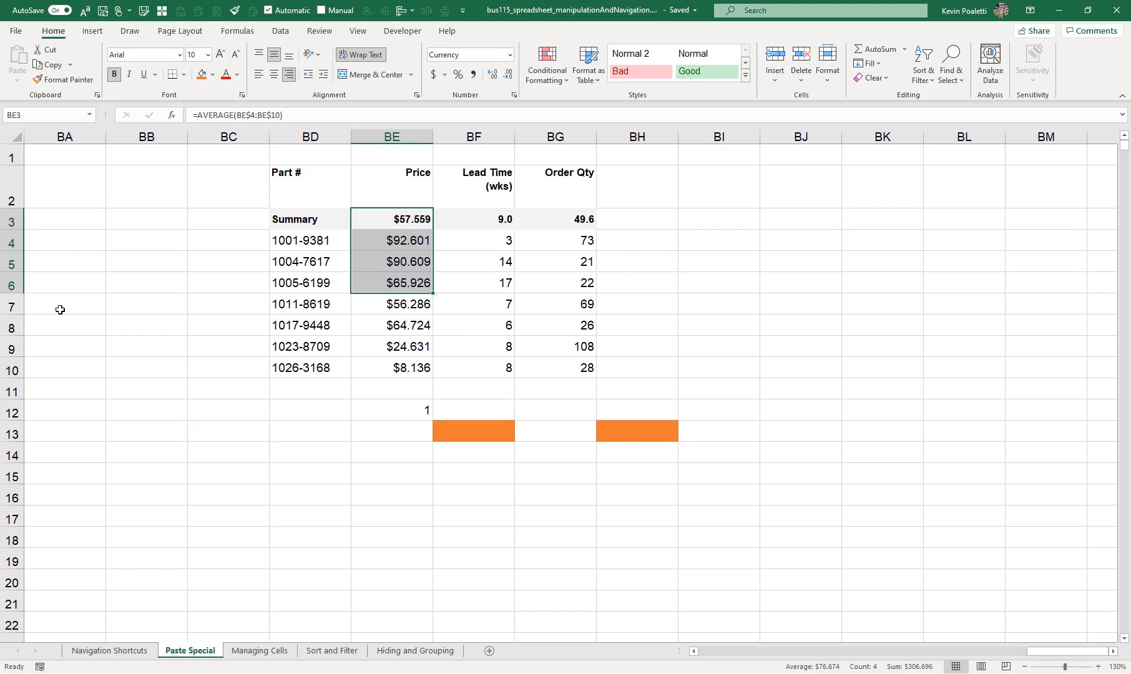
Insert a blank column before the Price column at BE and repeat the insertion four more times.
left_click(11, 306)
right_click(13, 307)
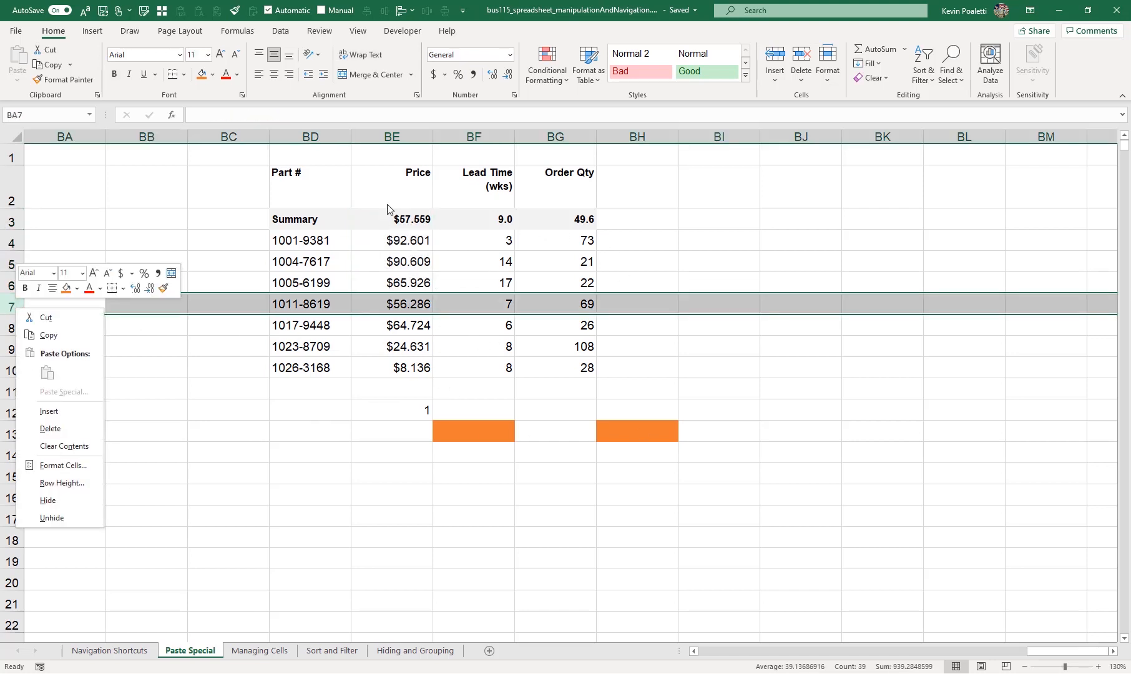
right_click(370, 133)
left_click(408, 234)
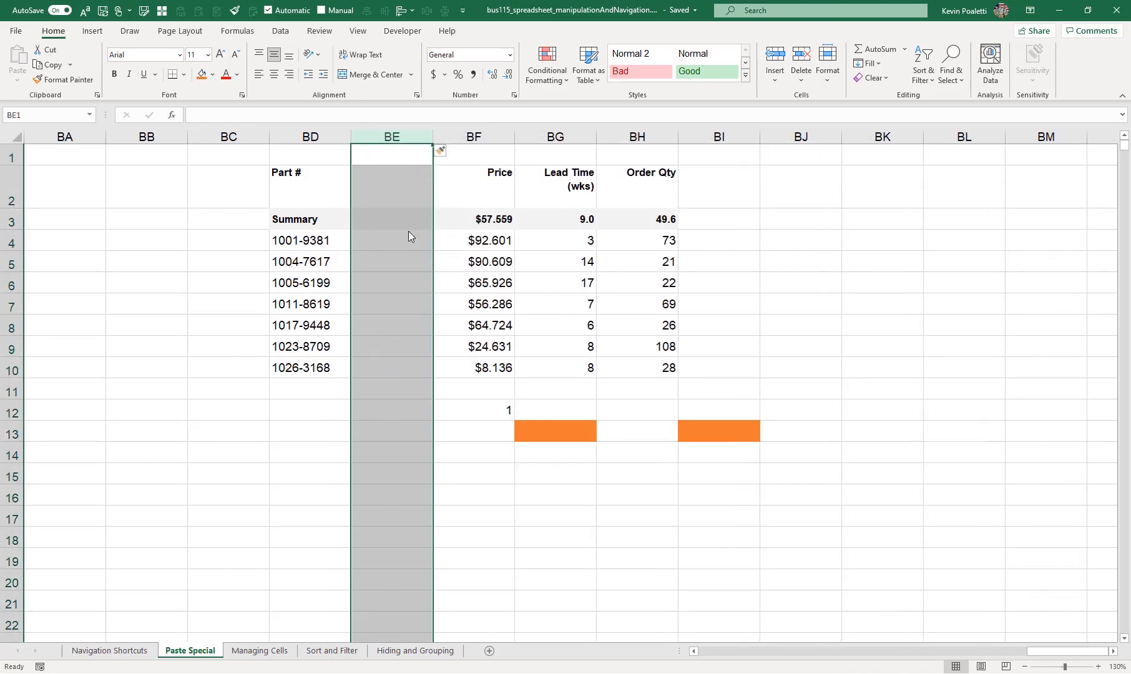
key("F4")
key("F4")
key("F4")
key("F4")
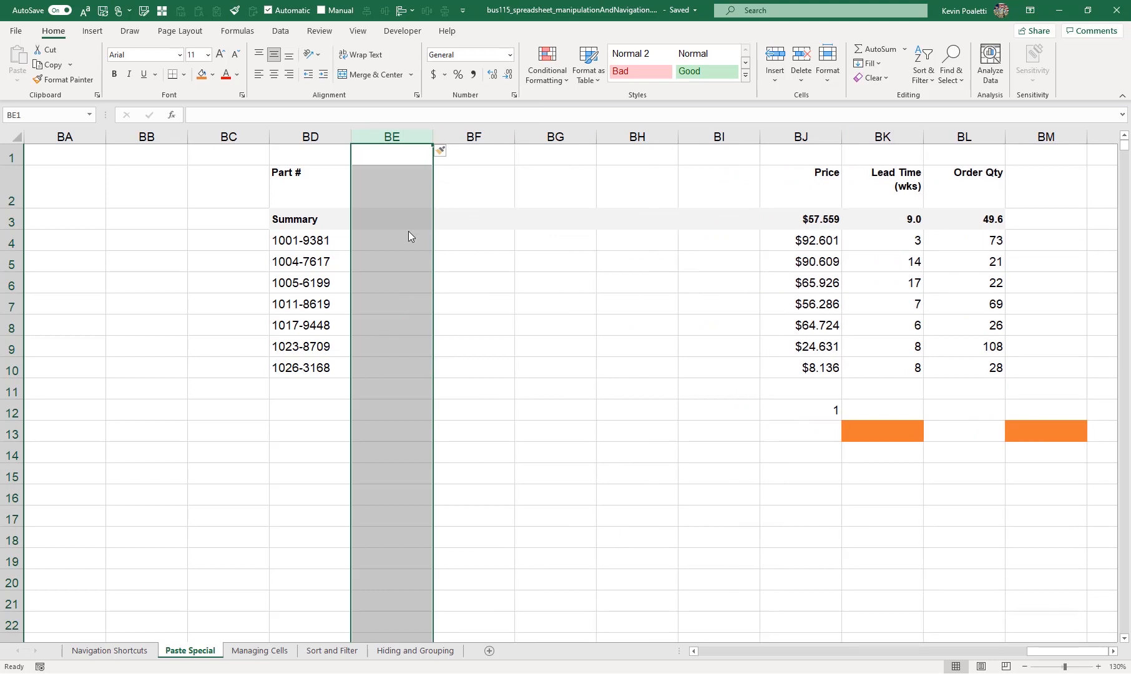
Insert three blank columns at once before columns BE:BG and repeat that three-column insertion once.
left_click_drag(392, 136, 556, 136)
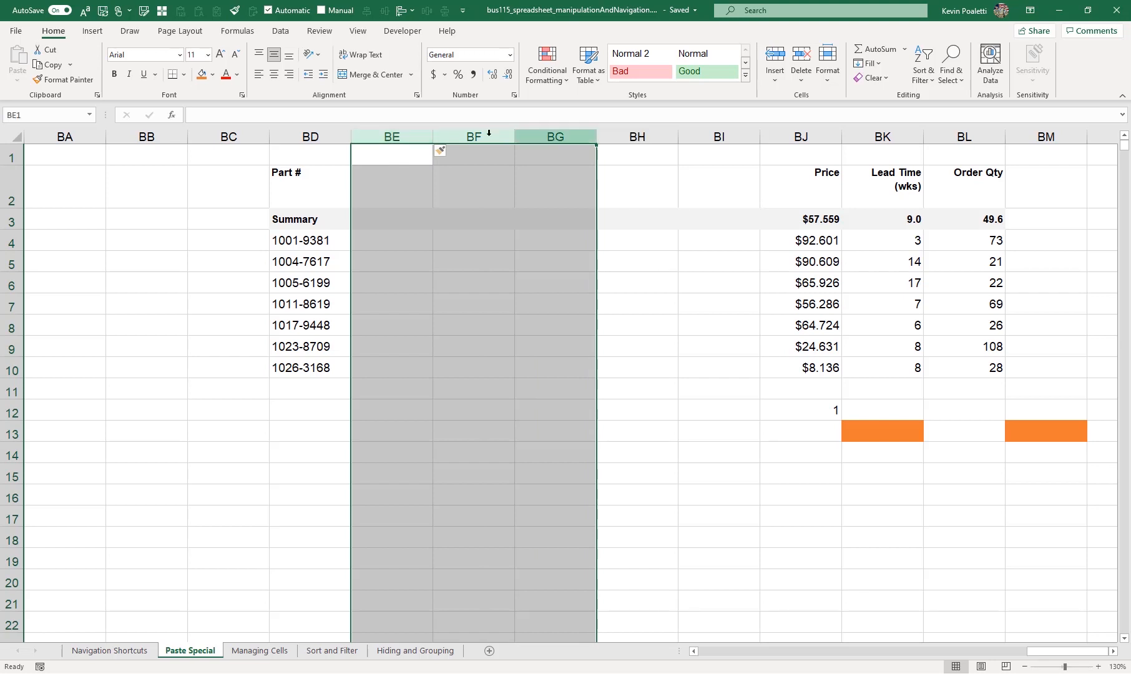
right_click(404, 135)
left_click(451, 242)
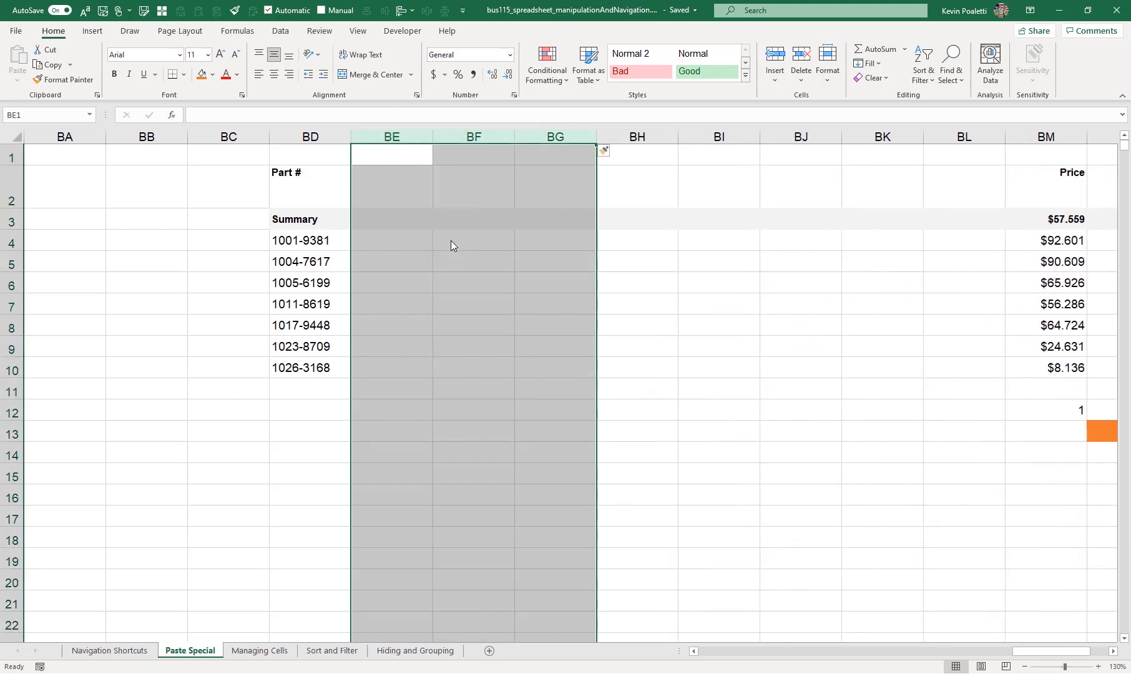
key("F4")
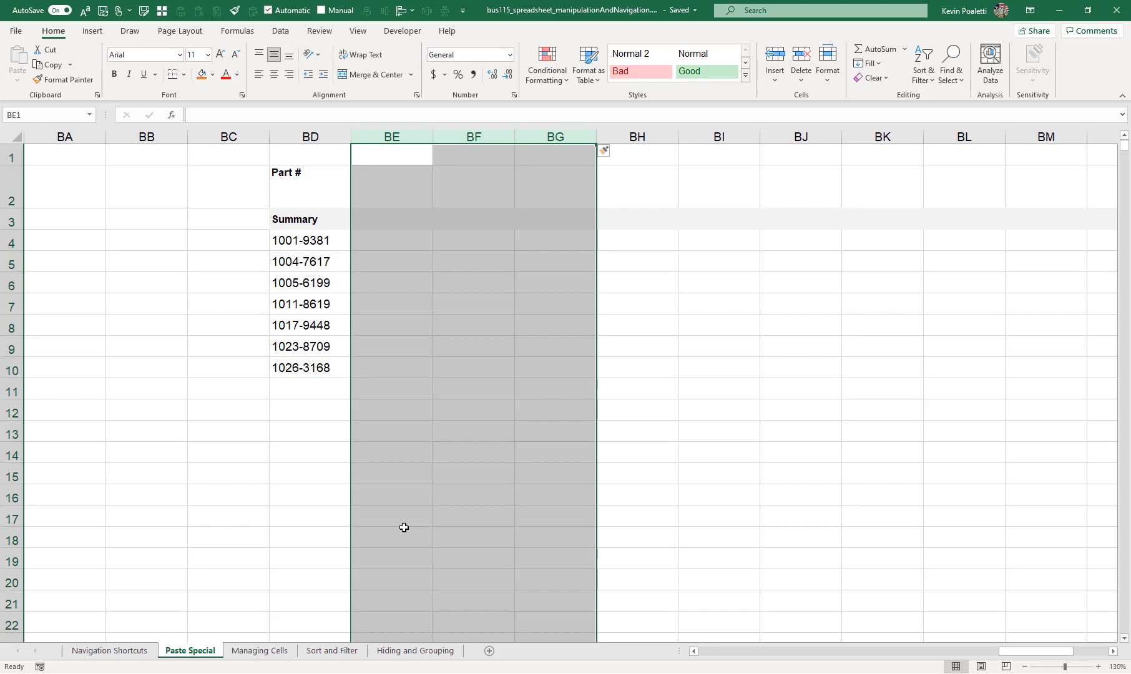
Copy the part number list in BD2:BD10 and paste only its values at BE2 using Paste Special.
left_click(311, 193)
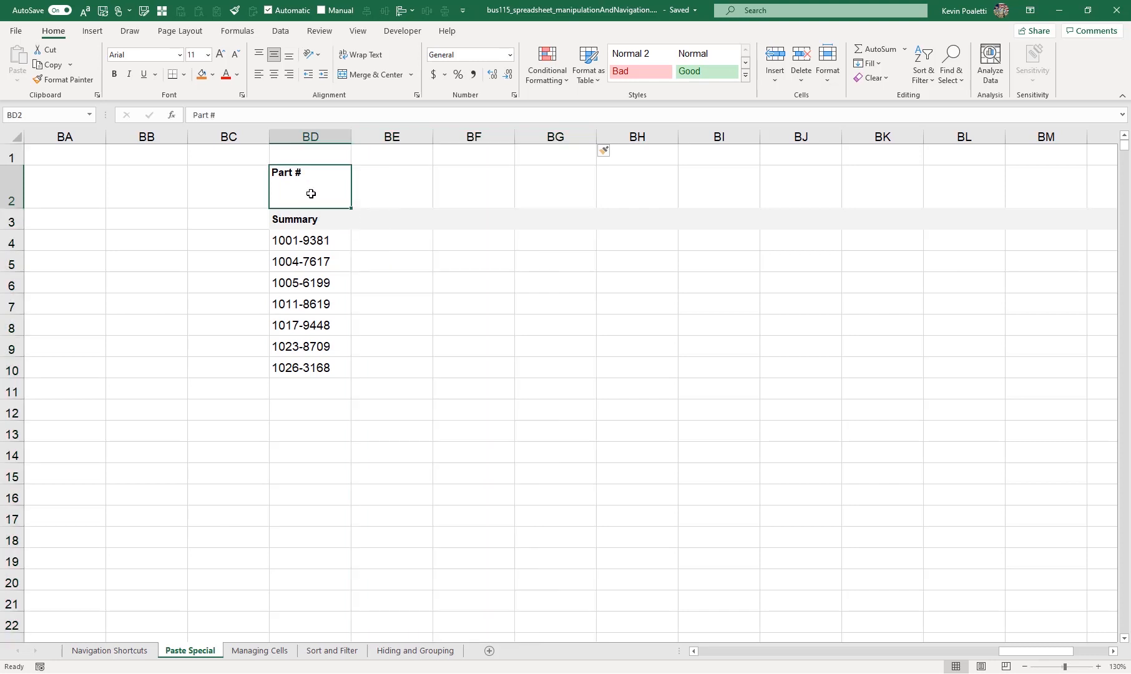
left_click_drag(311, 194, 328, 361)
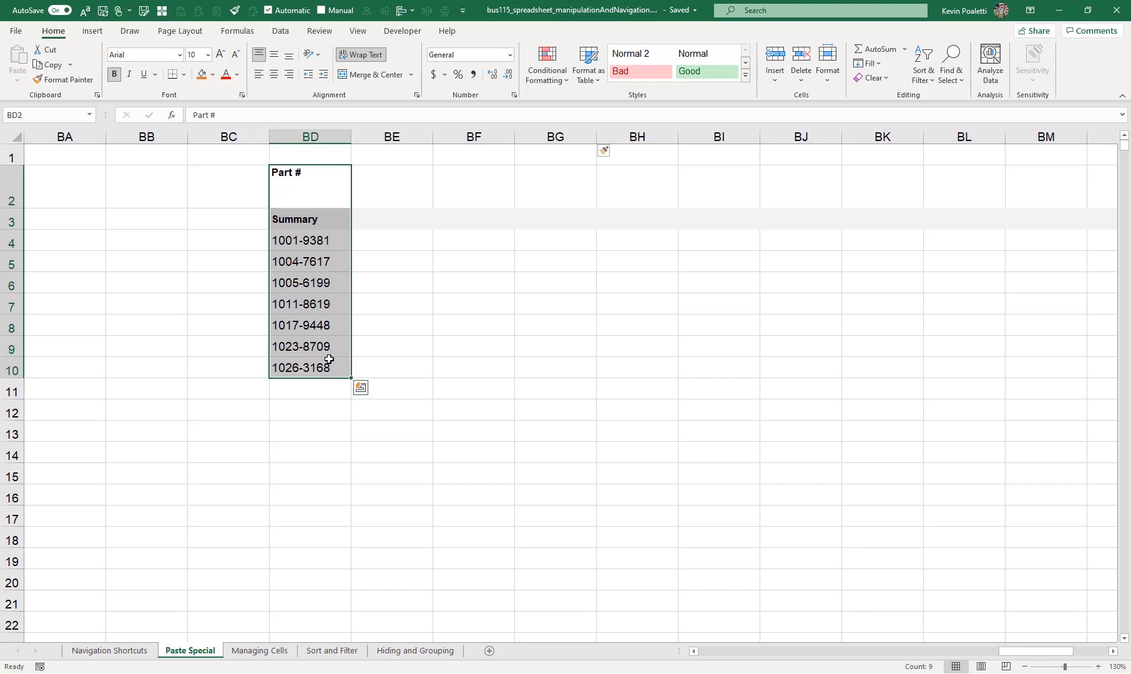
key("ctrl+c")
left_click(412, 186)
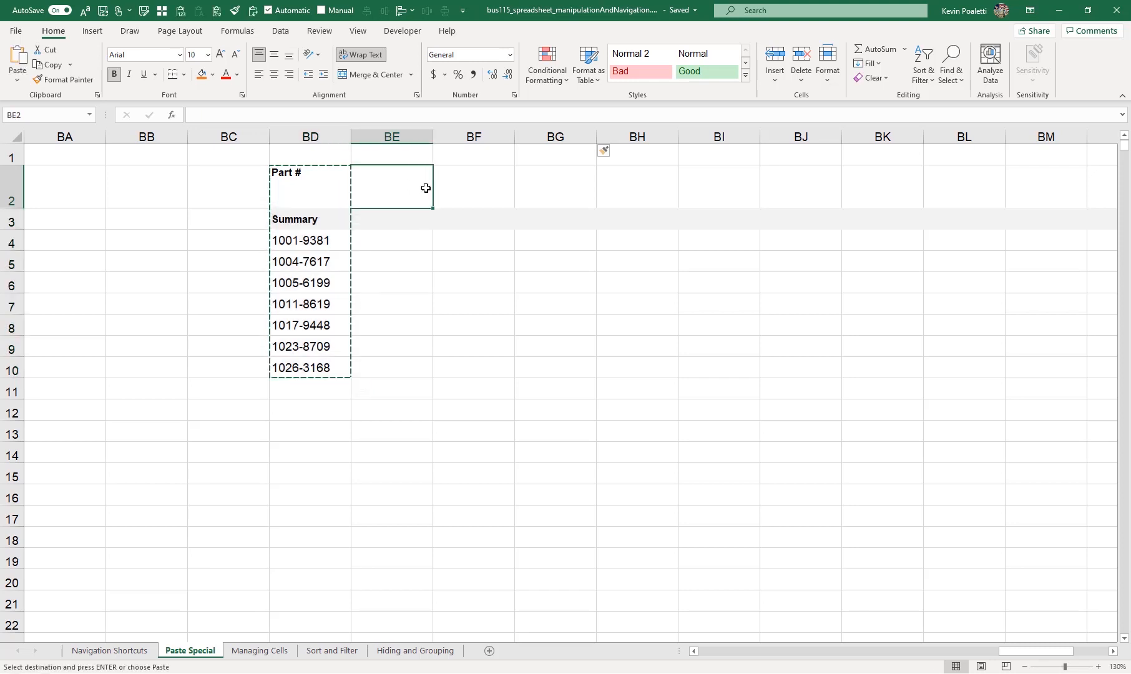
left_click(28, 82)
left_click(64, 216)
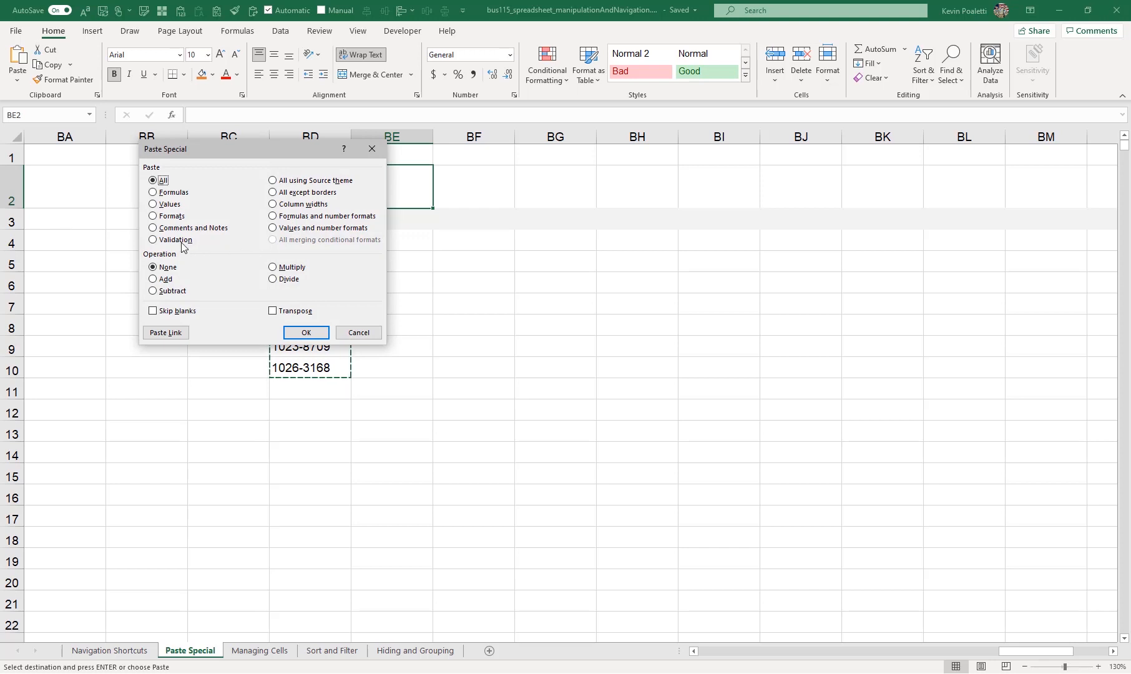
left_click(172, 205)
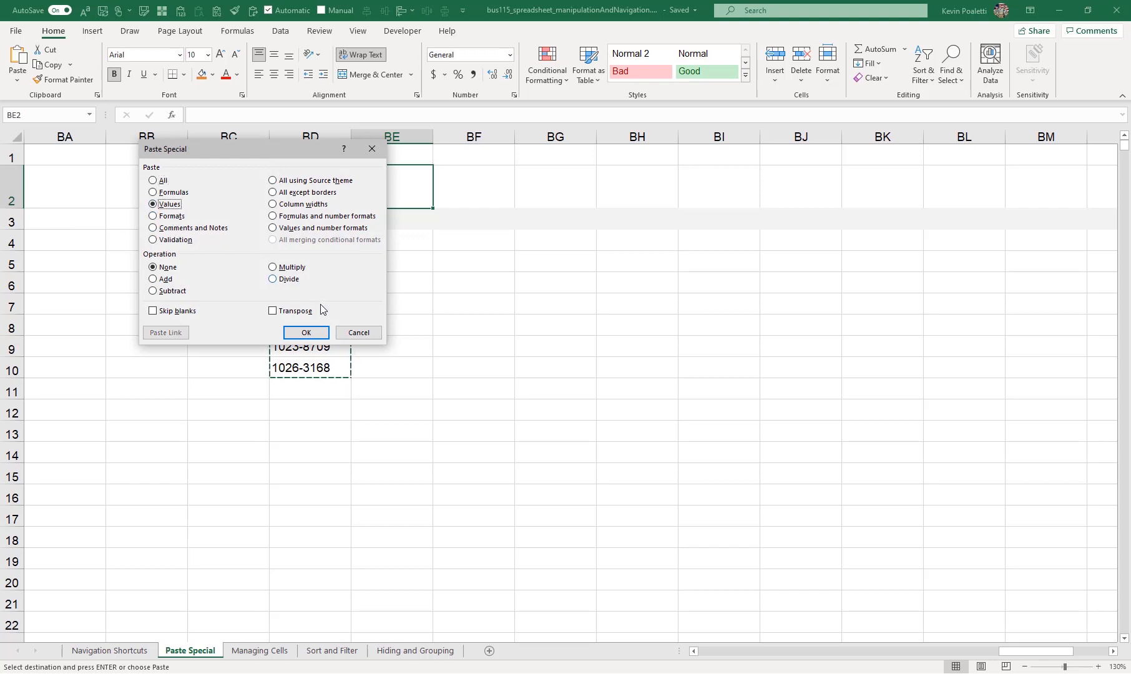
left_click(304, 334)
Repeat the values-only paste of the part number list at BG2, BI2, BK2, BM2 and BO2.
left_click(479, 174)
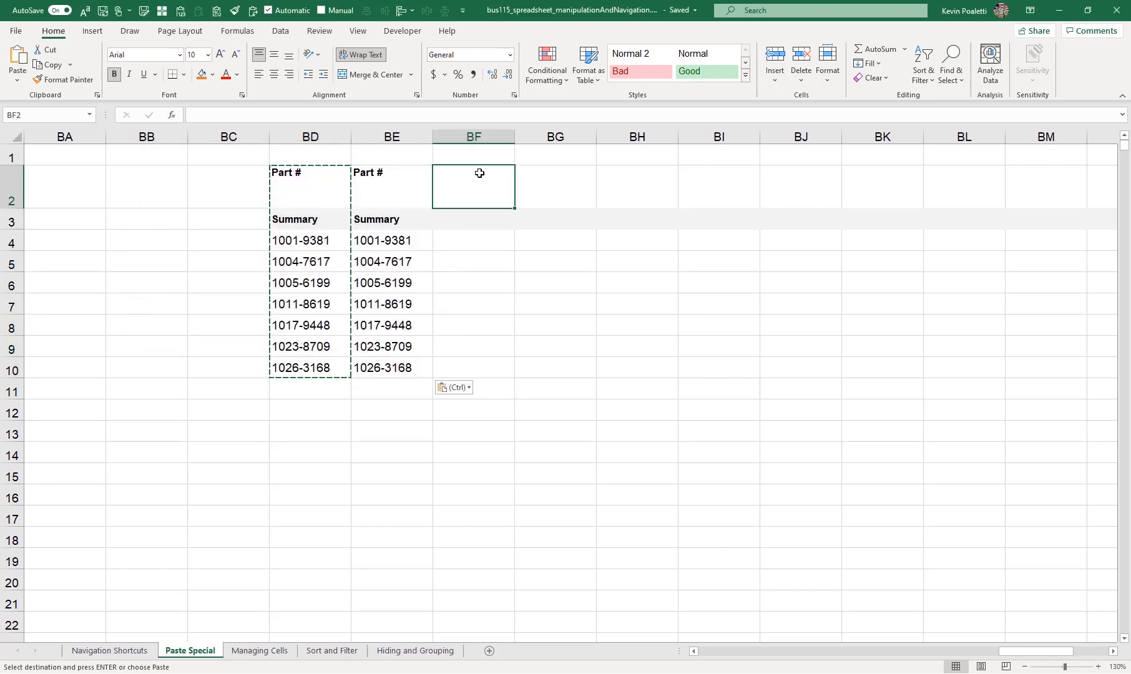
left_click(557, 176)
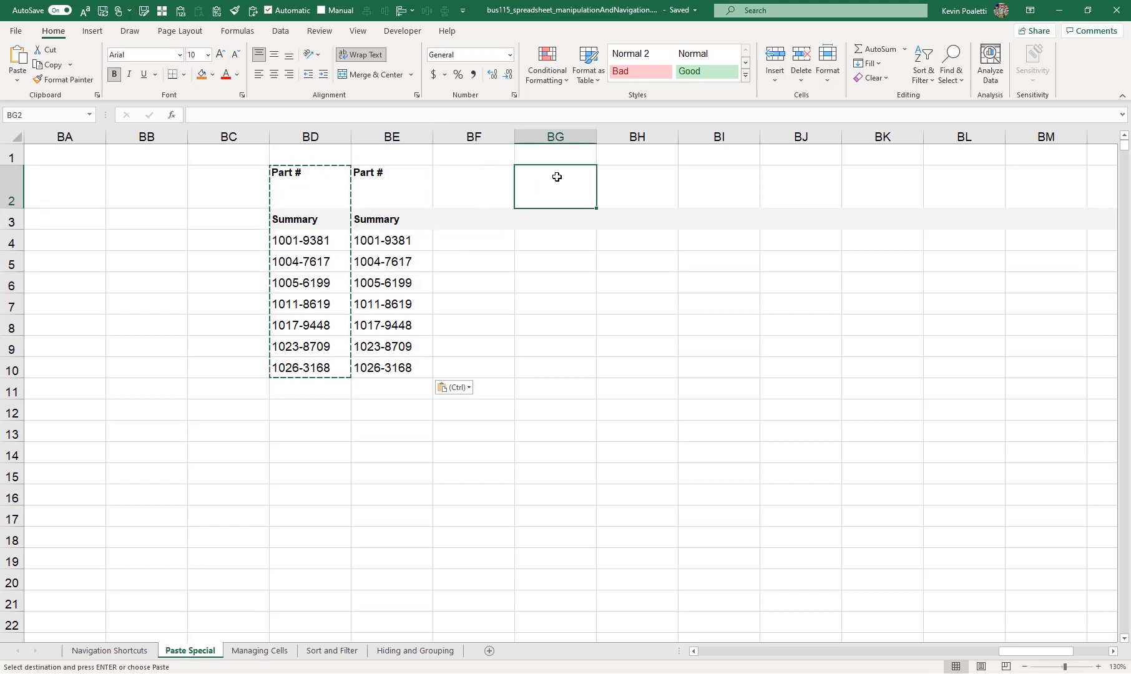
key("ctrl+y")
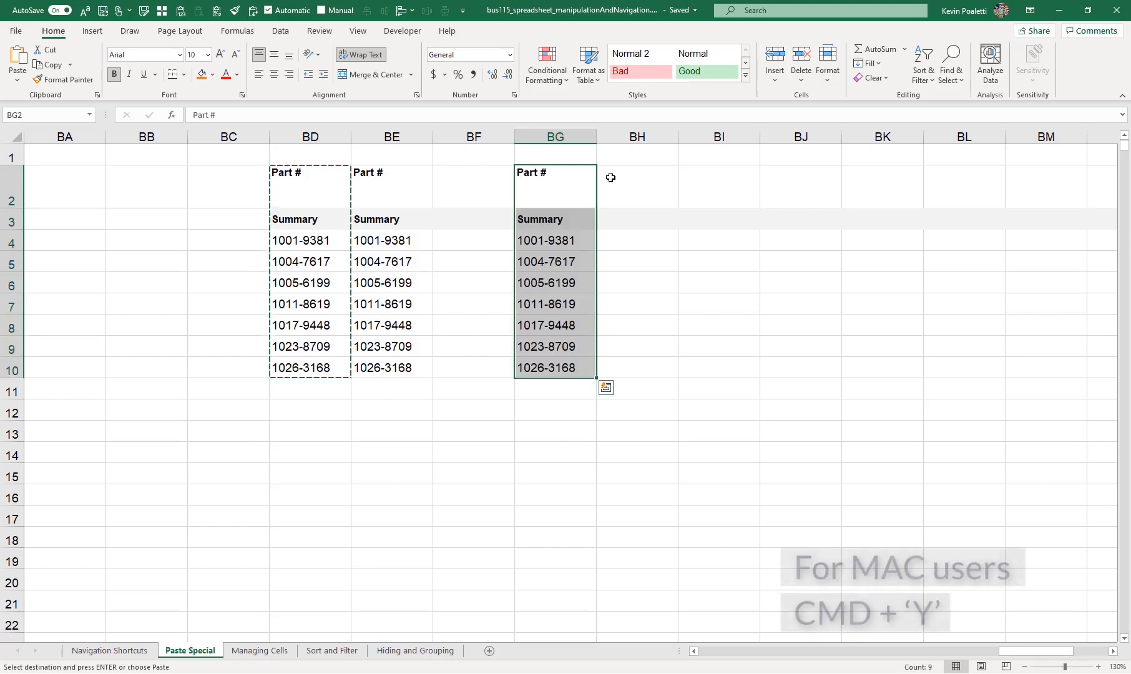
left_click(689, 181)
key("ctrl+y")
left_click(852, 179)
key("ctrl+y")
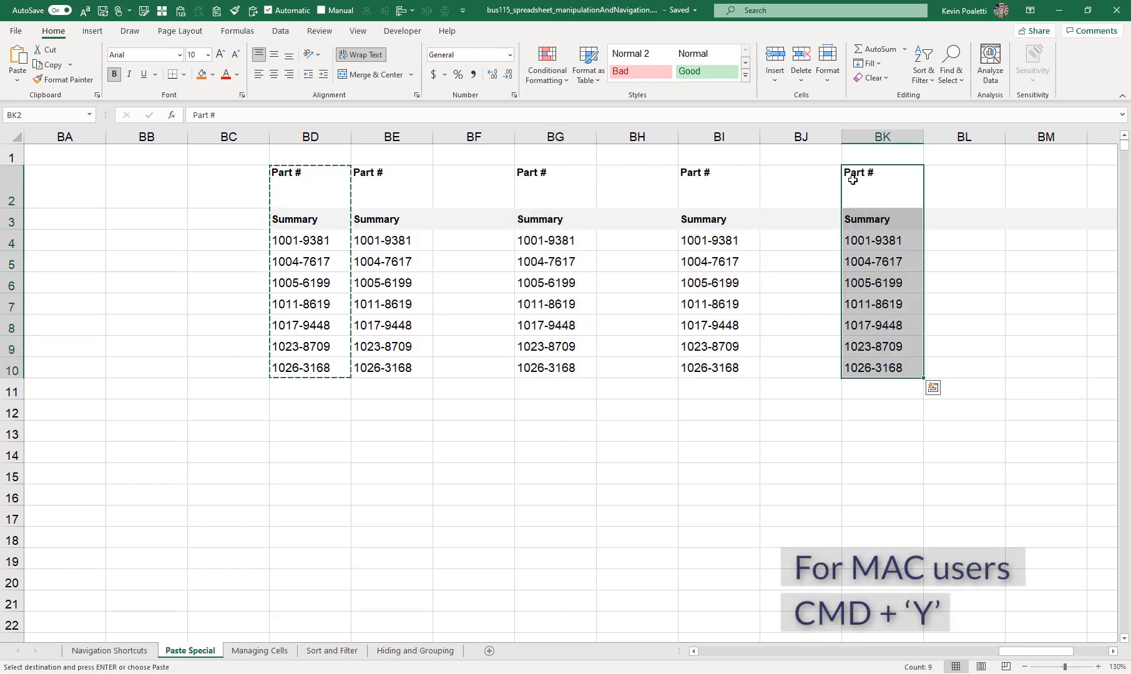
left_click(1036, 183)
key("ctrl+y")
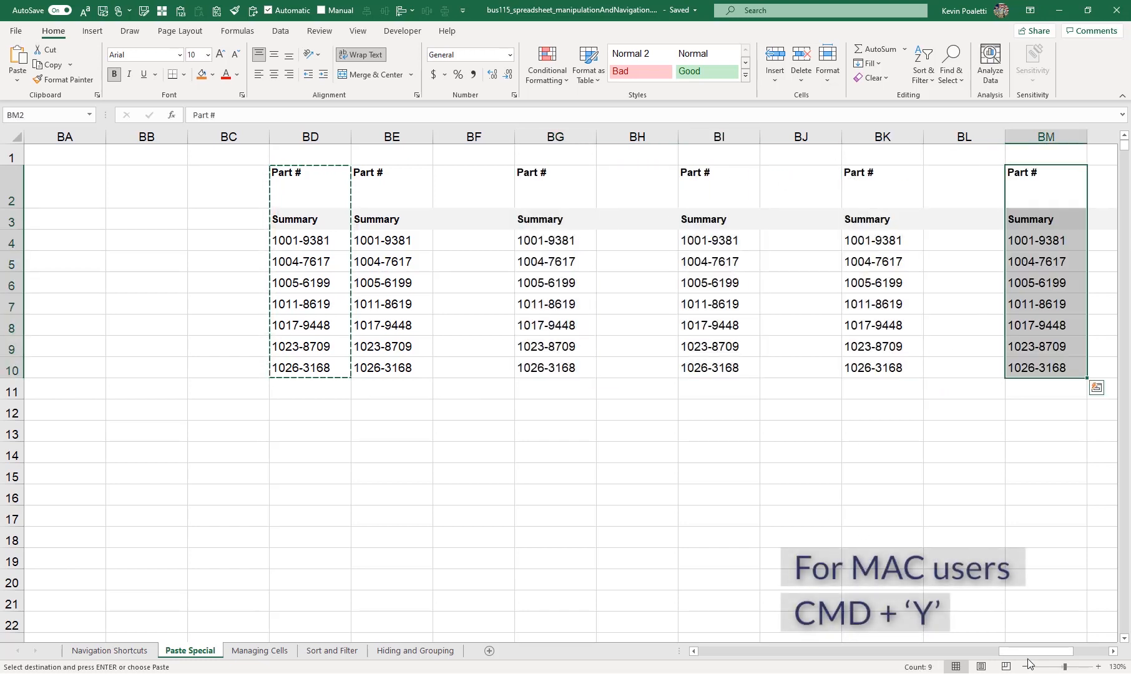
left_click_drag(1028, 660, 1064, 660)
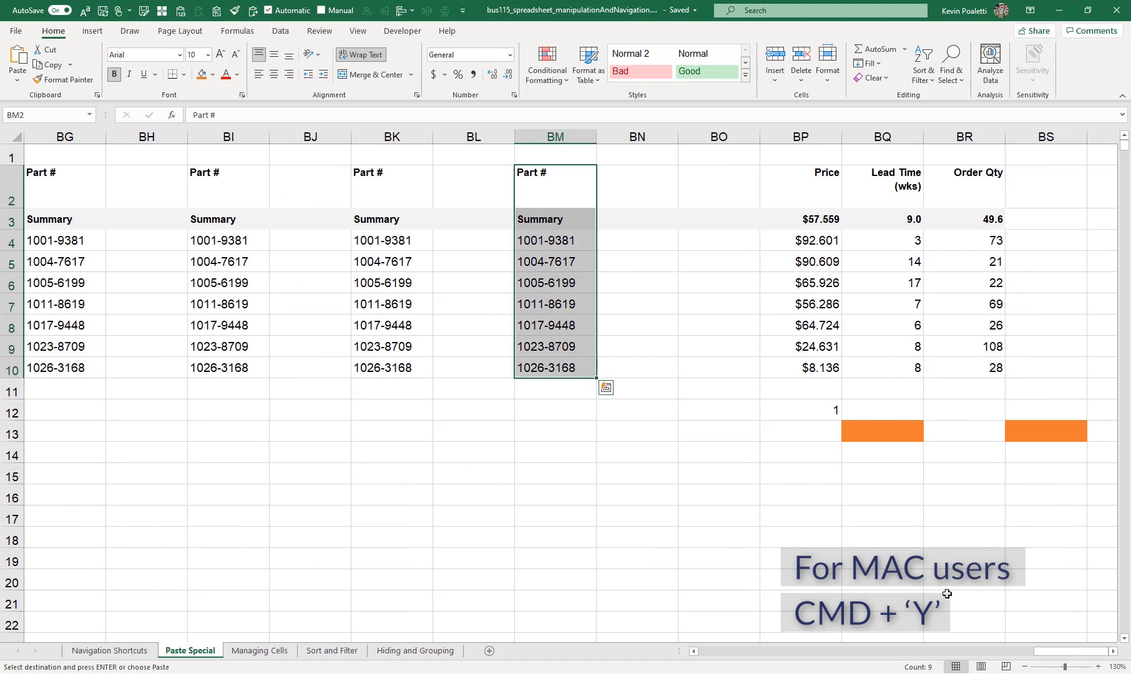
left_click(720, 168)
key("ctrl+y")
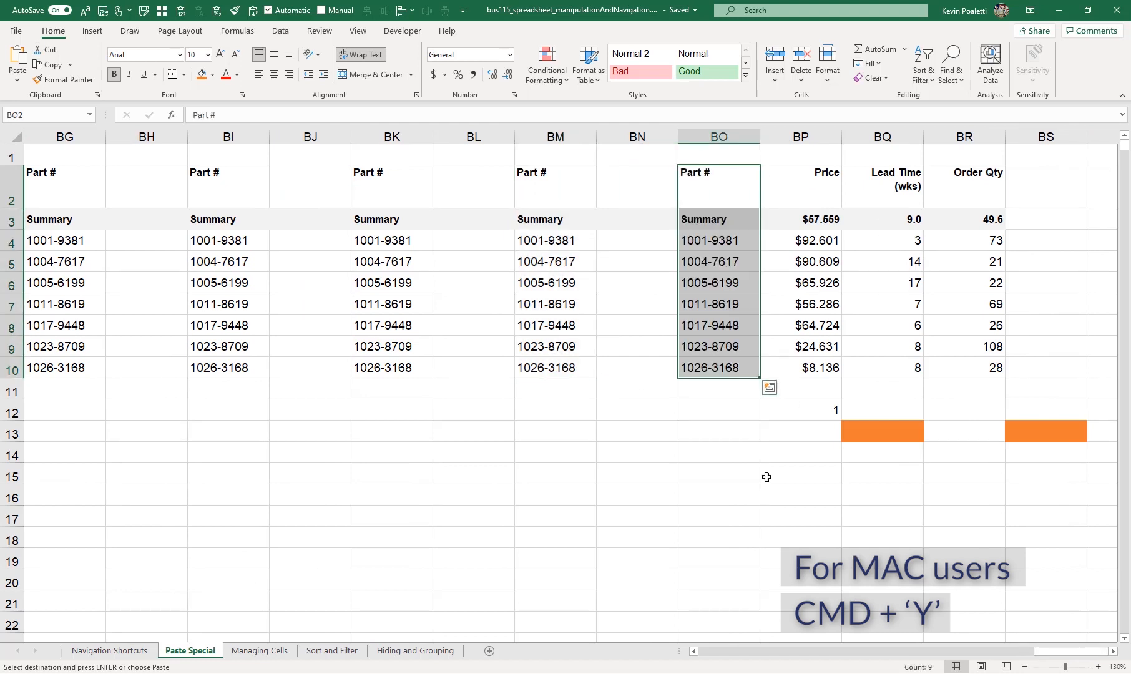